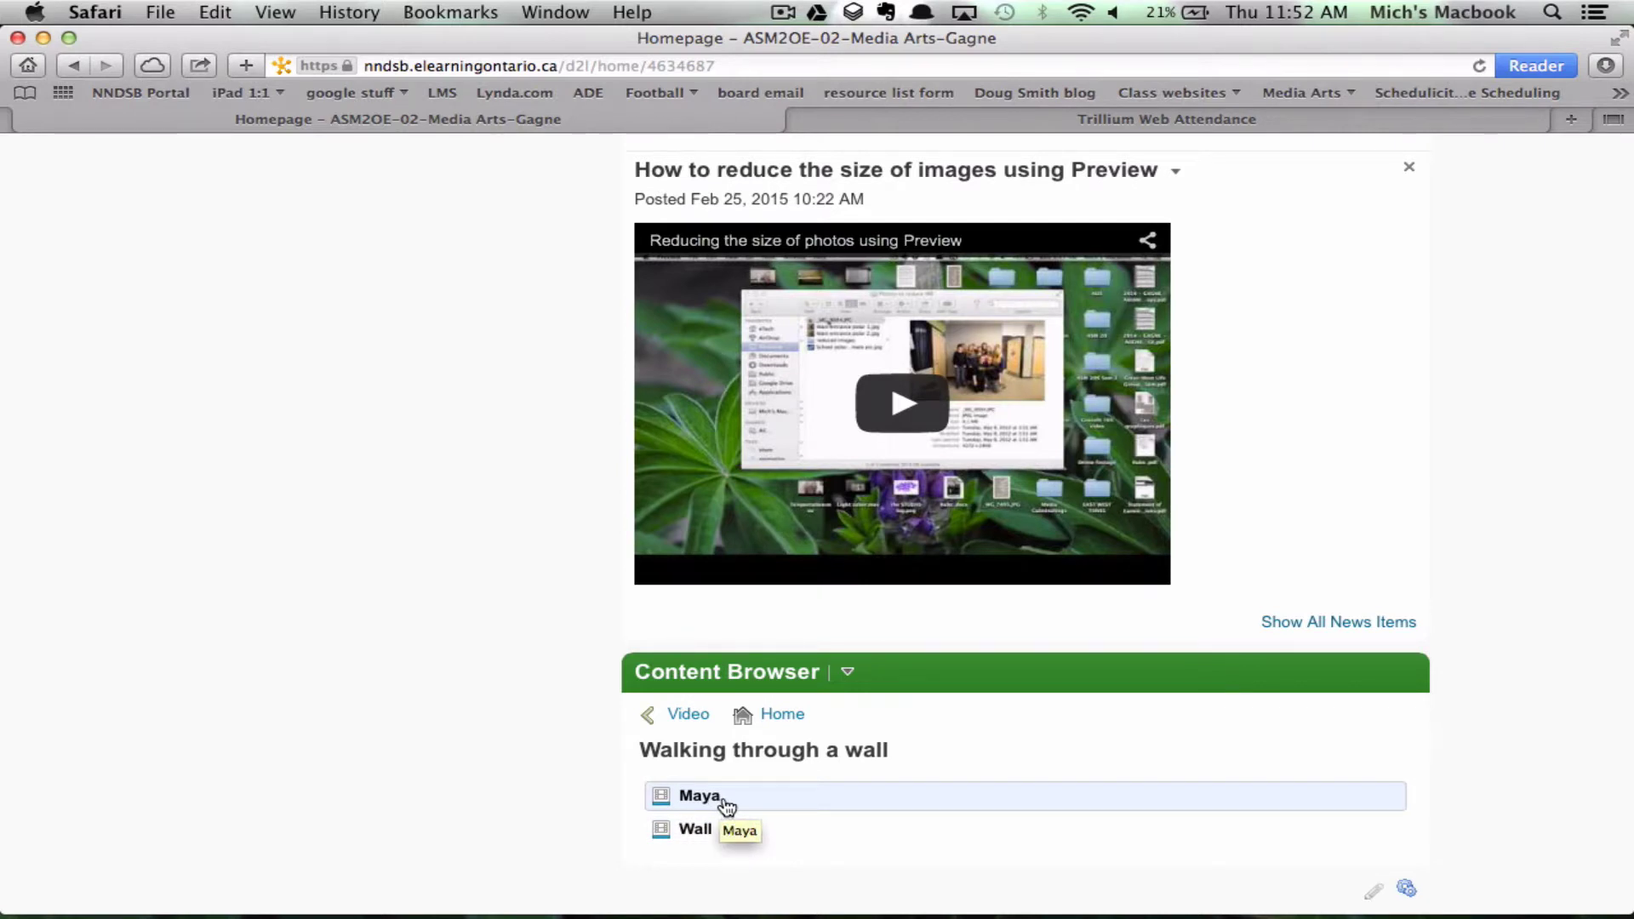
- Switch to Motion and add Wall.MOV to the project's group, with Maya.MOV placed beneath it
mouse_move(732, 851)
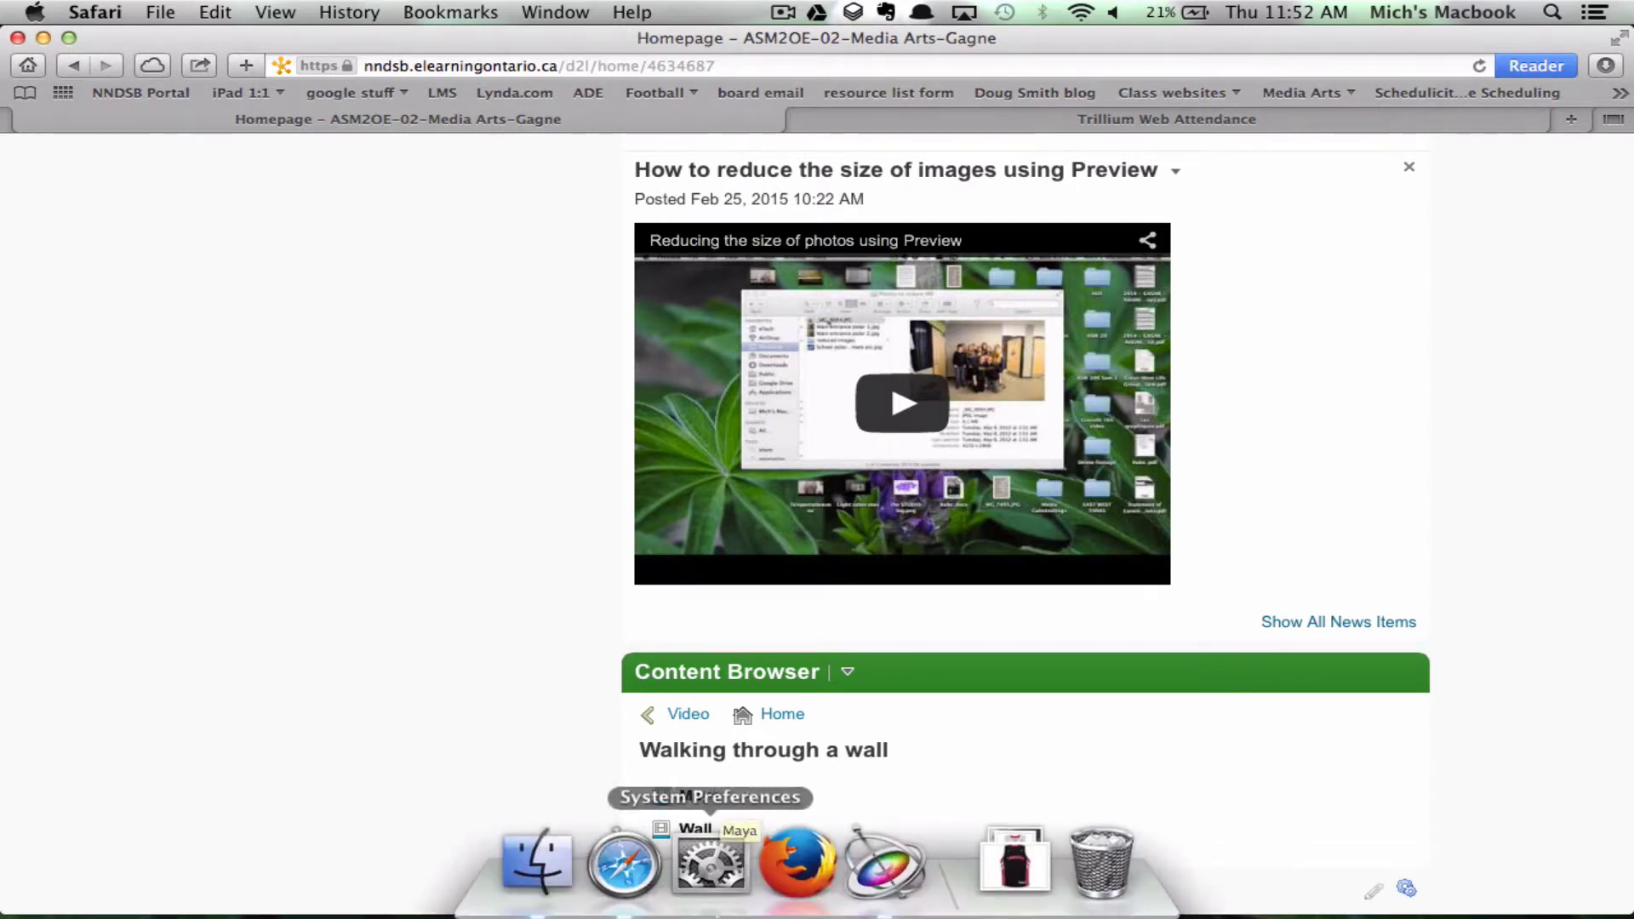
click(873, 876)
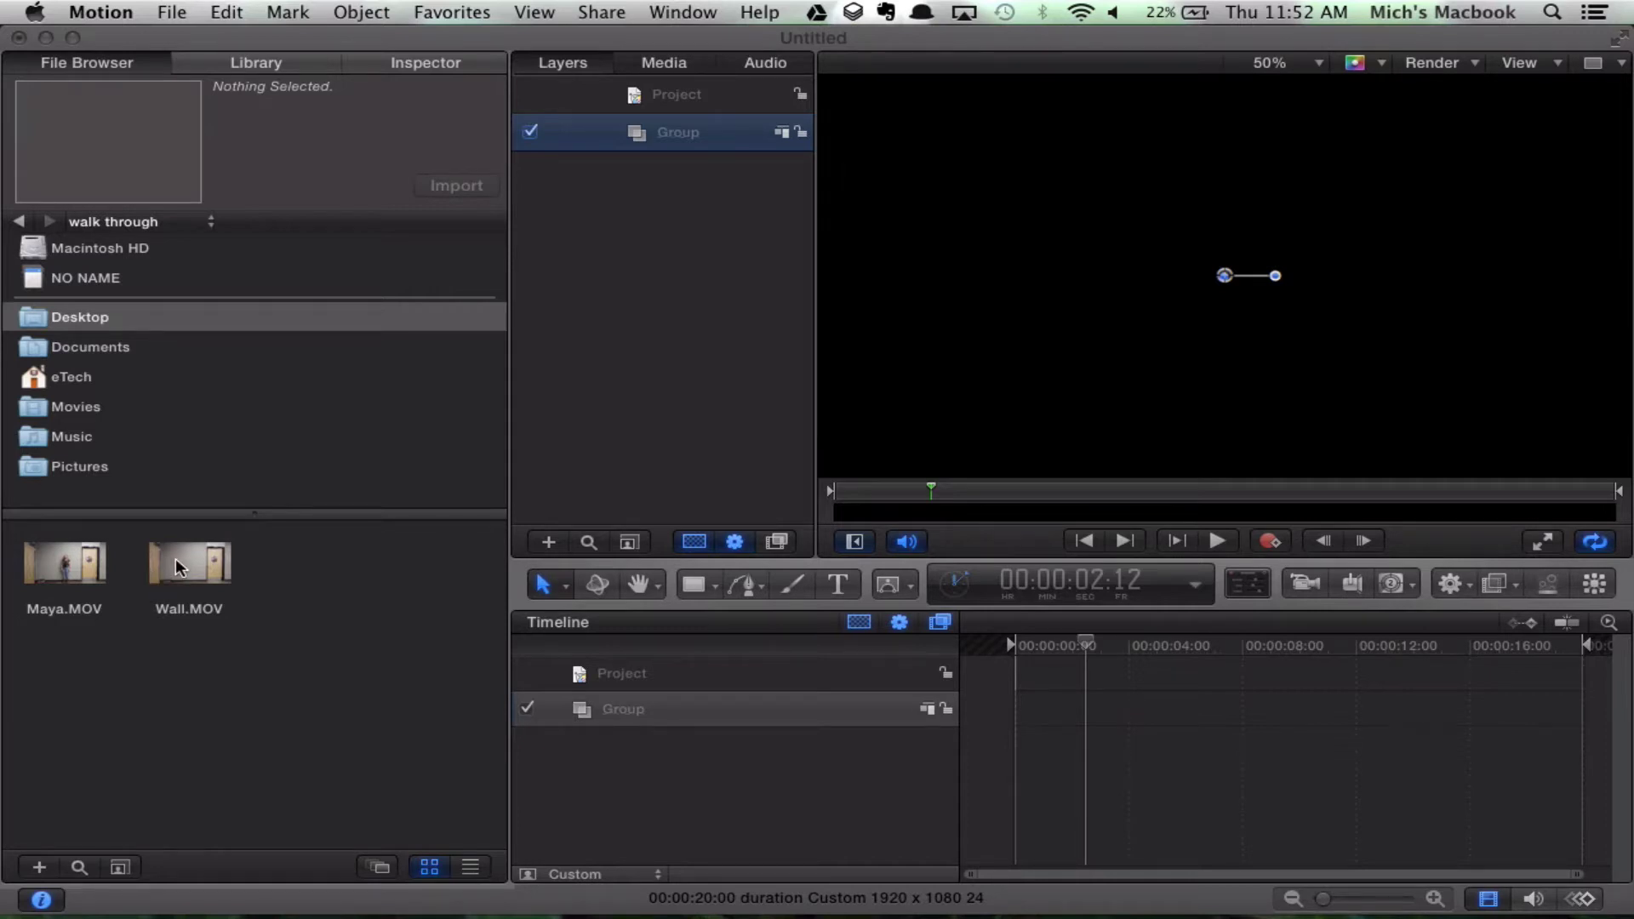
drag(175, 558, 664, 134)
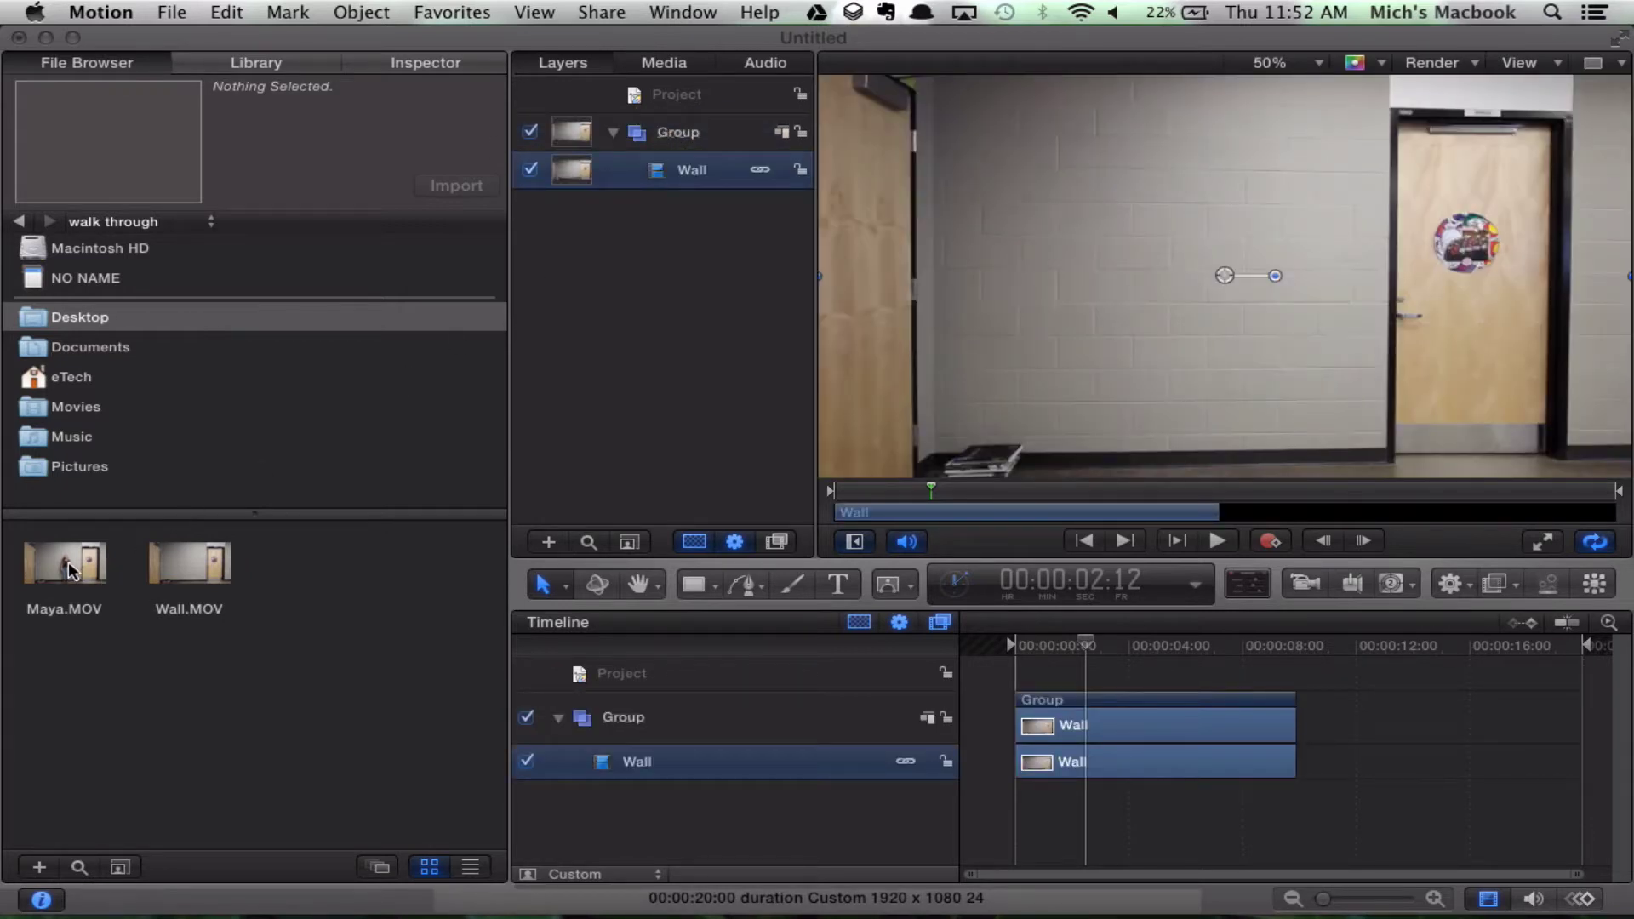
drag(72, 570, 662, 189)
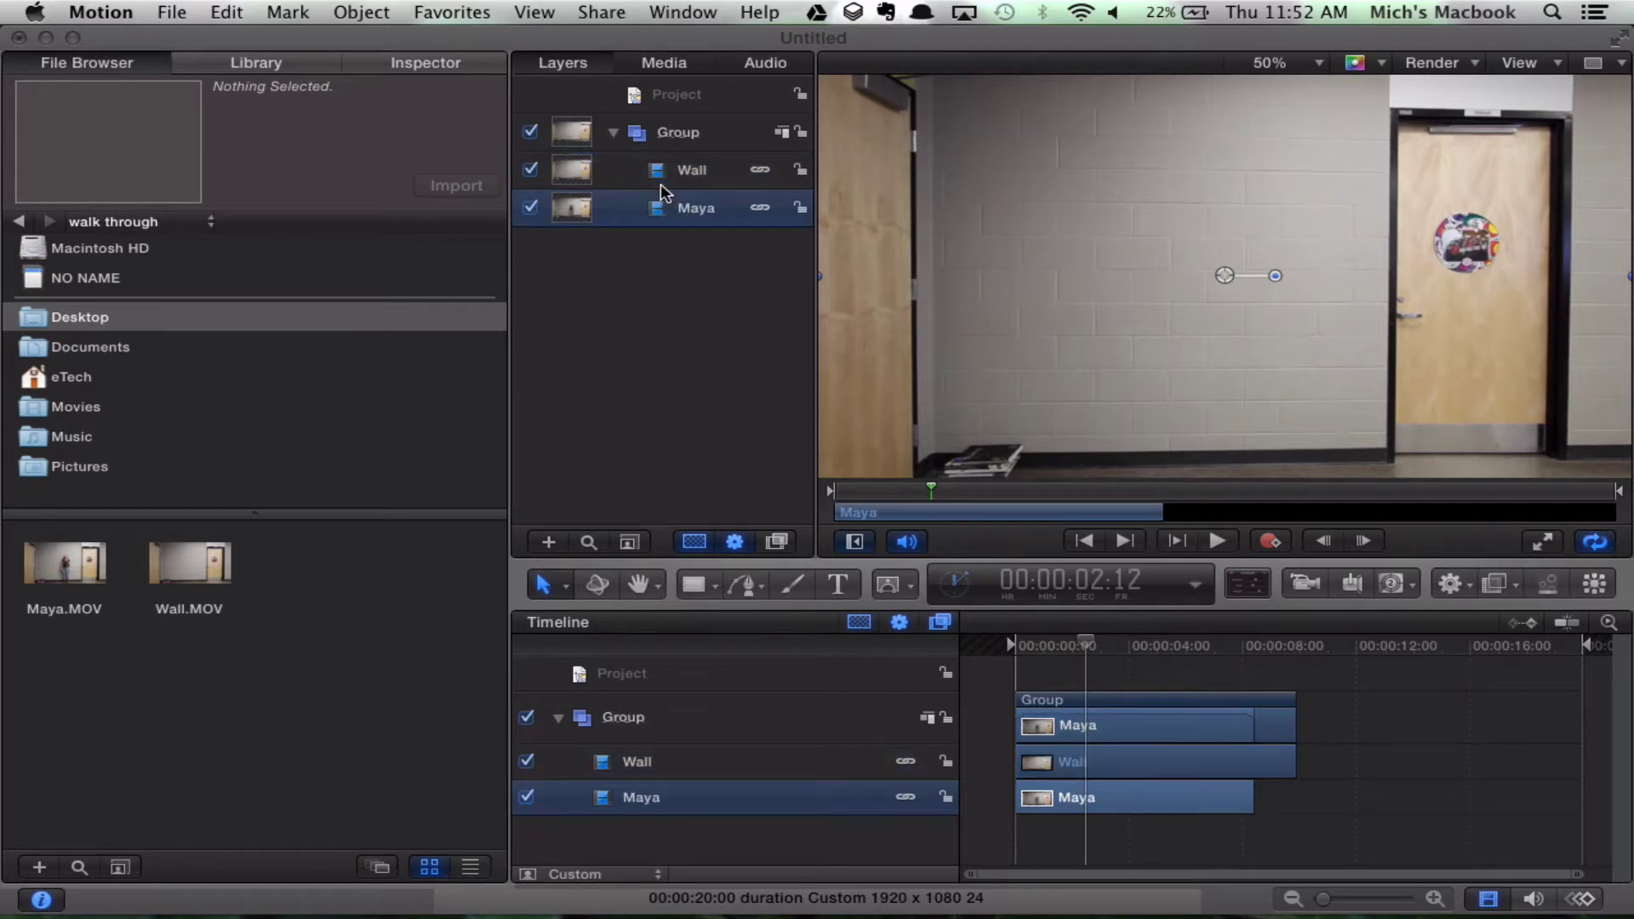
- Rename the group containing the two clips as Video
double_click(677, 136)
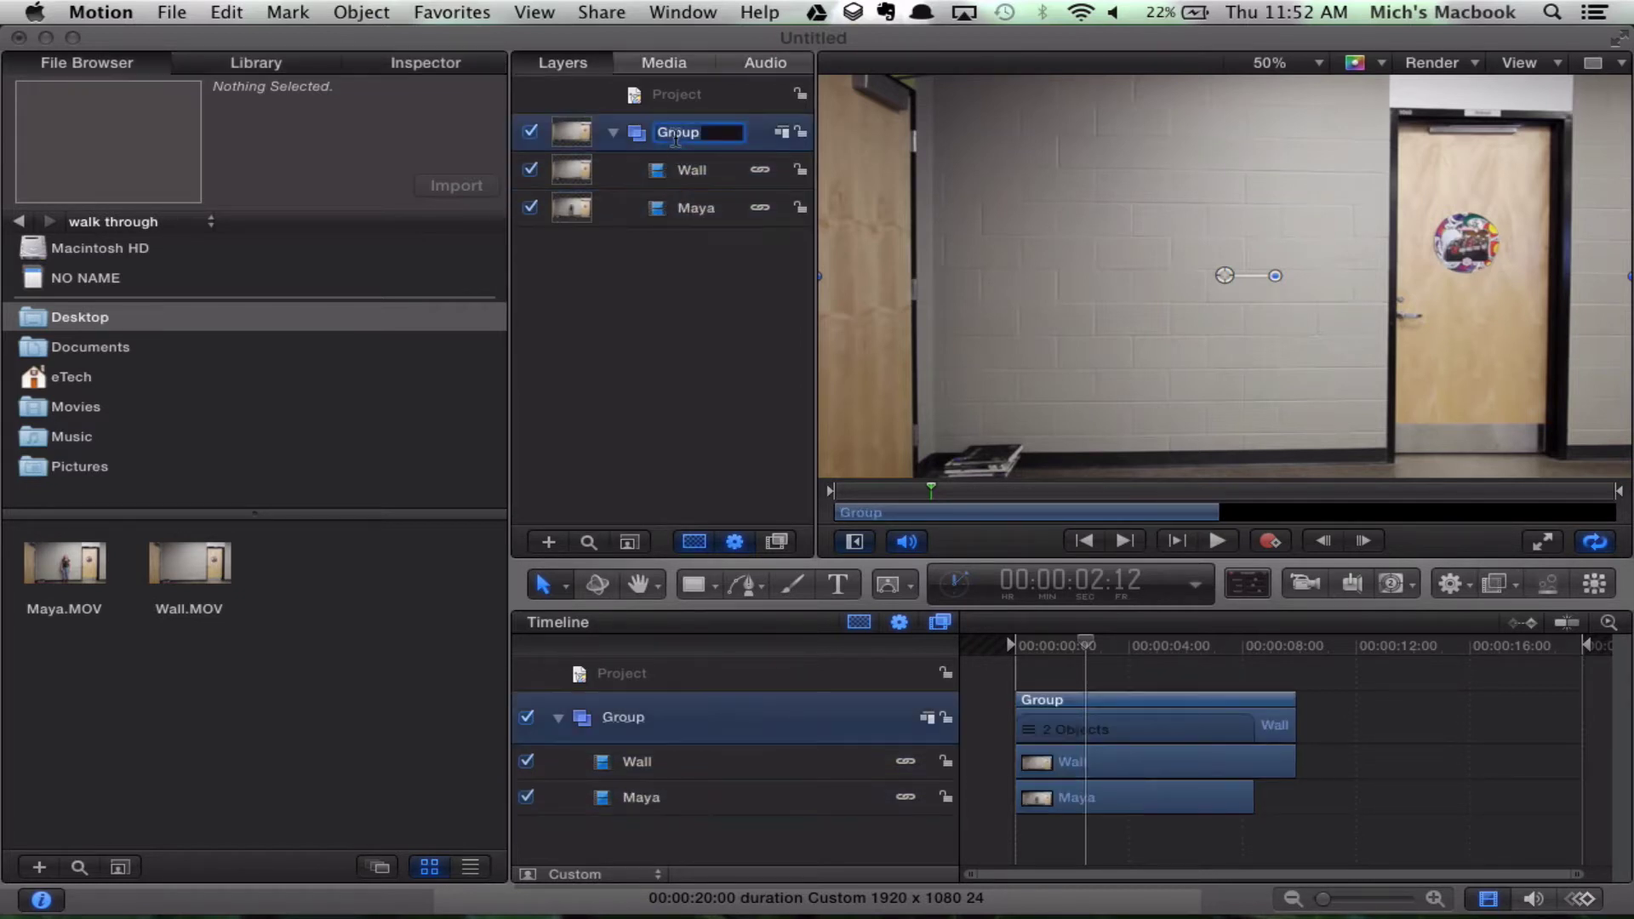
text(Video)
key(Return)
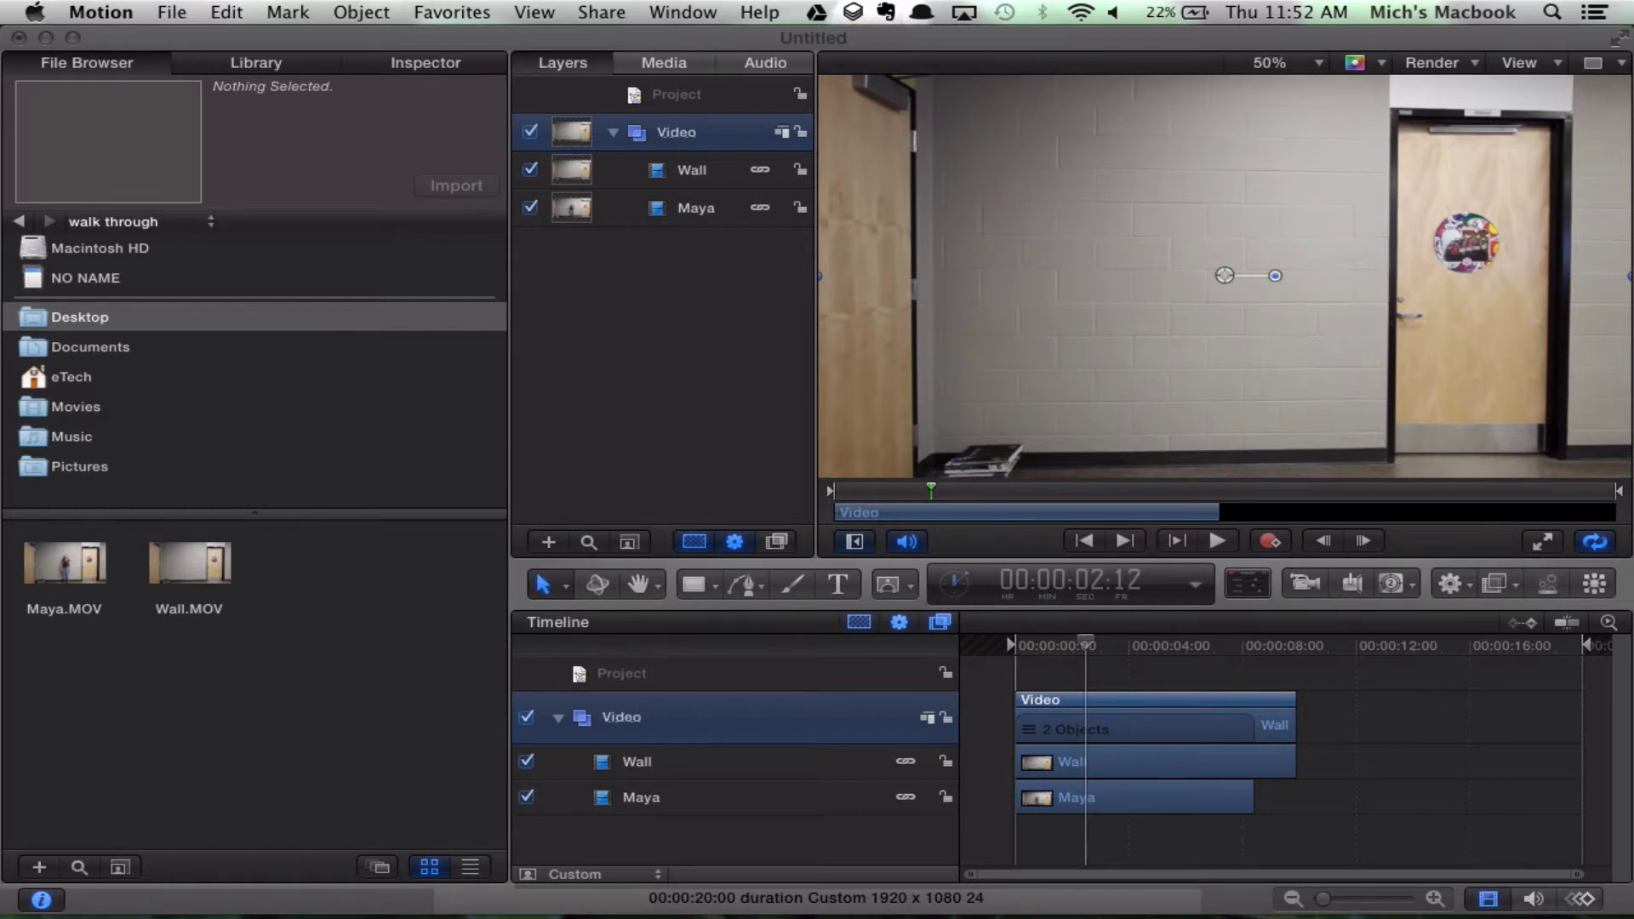
click(670, 288)
- Stop playback and return the playhead to the start of the timeline
drag(1095, 645, 1017, 648)
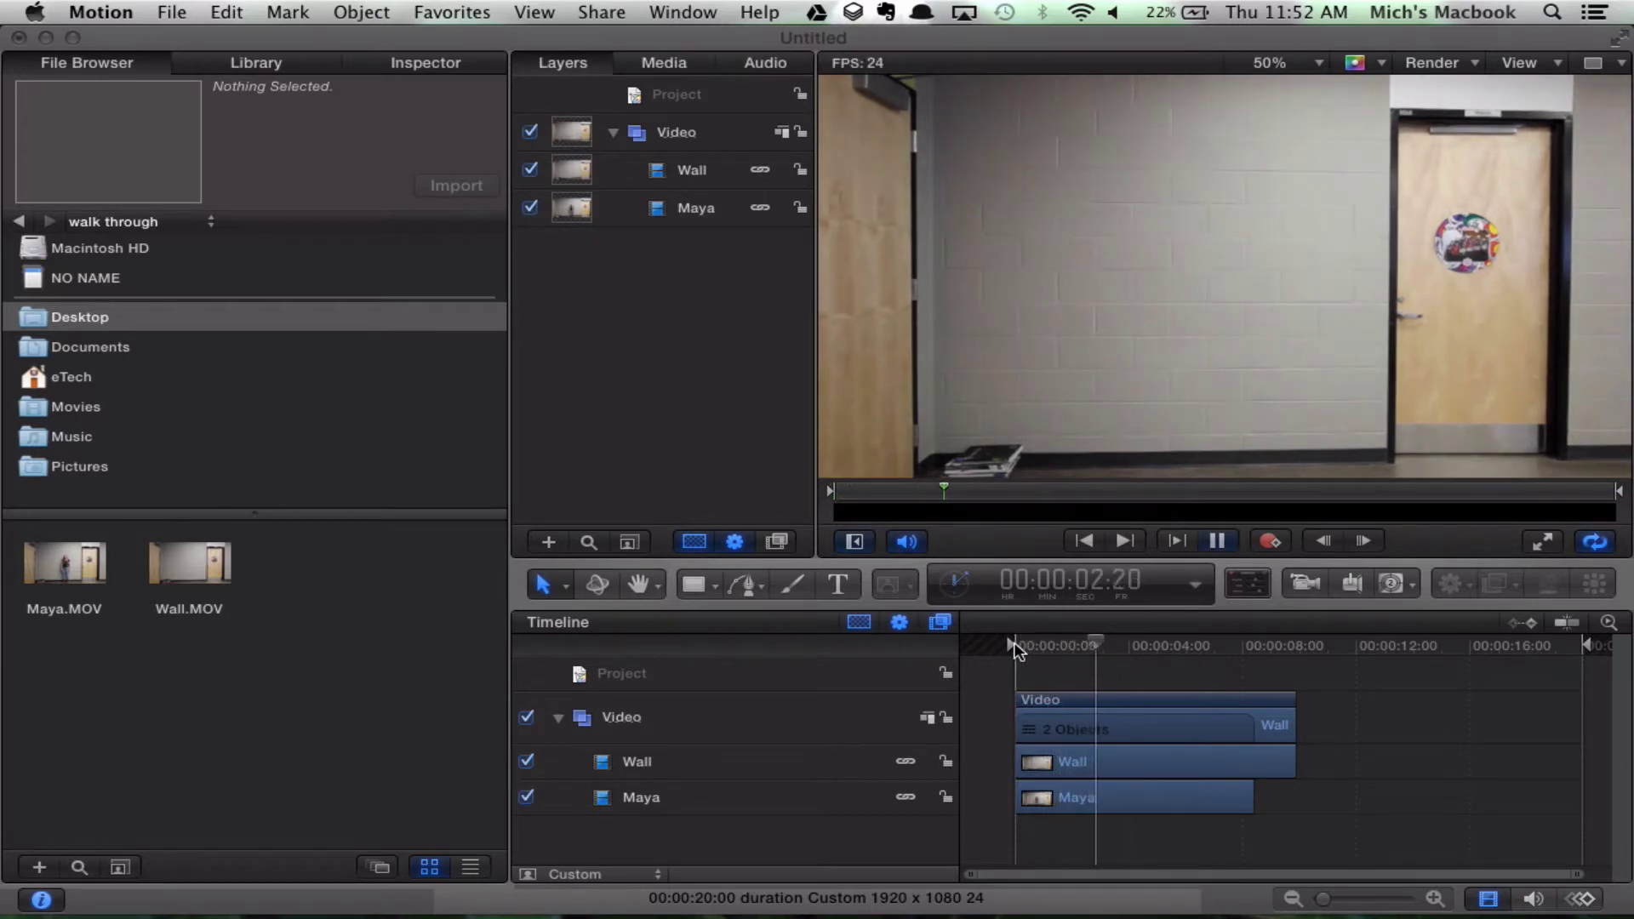
key(space)
drag(1115, 644, 1017, 647)
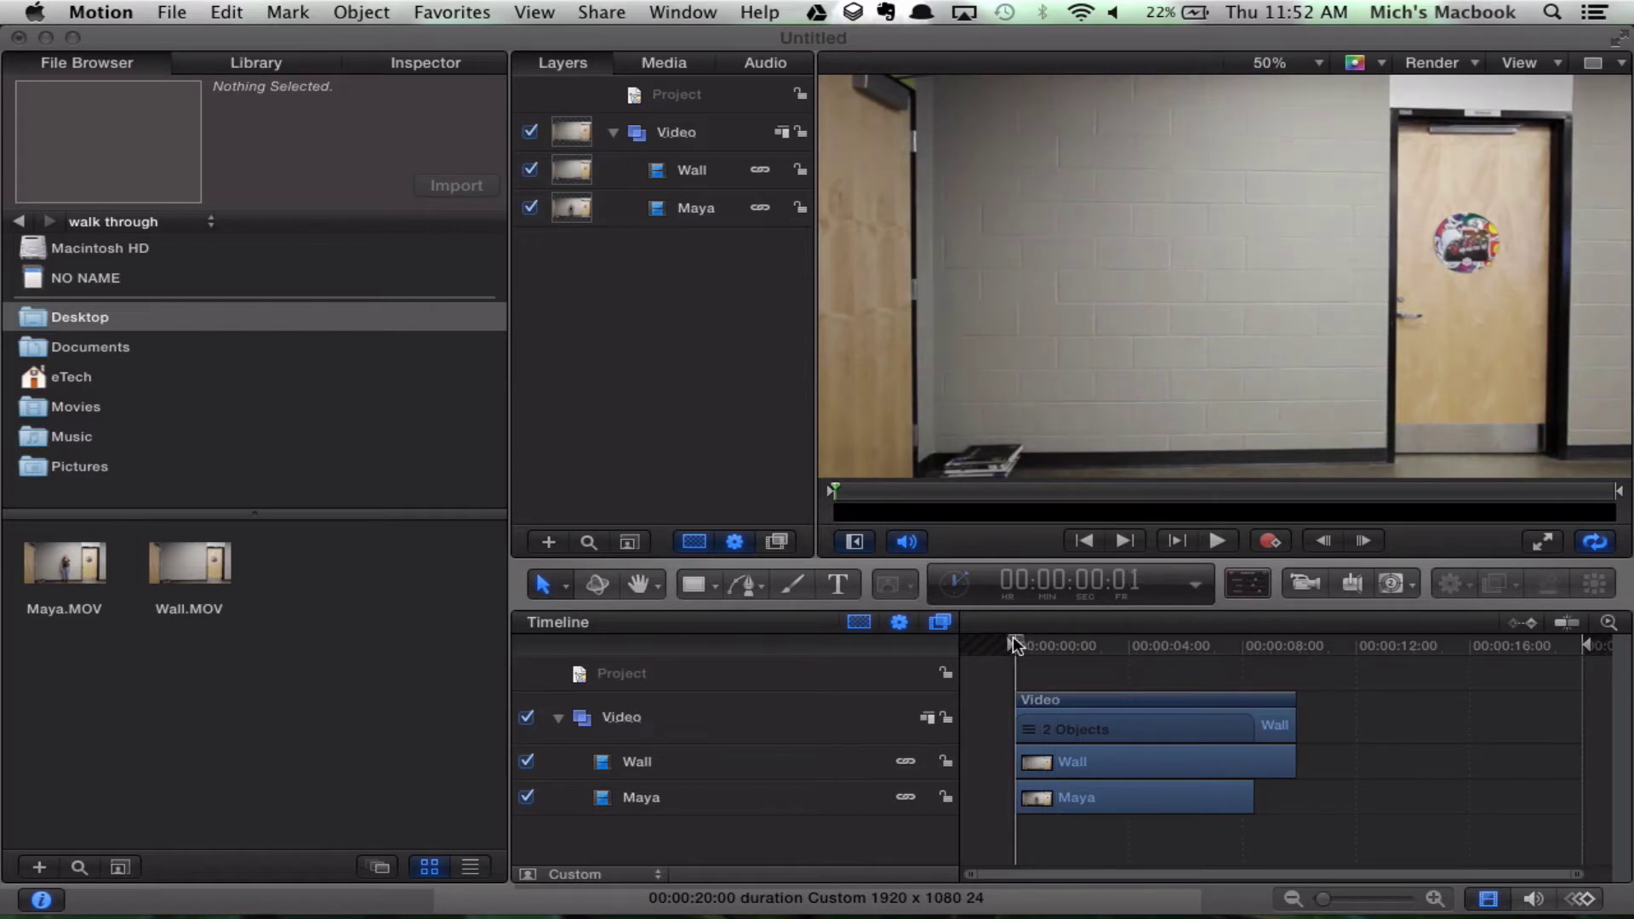
- Toggle the Wall layer's visibility to compare the two clips, leaving the Wall layer hidden
click(531, 170)
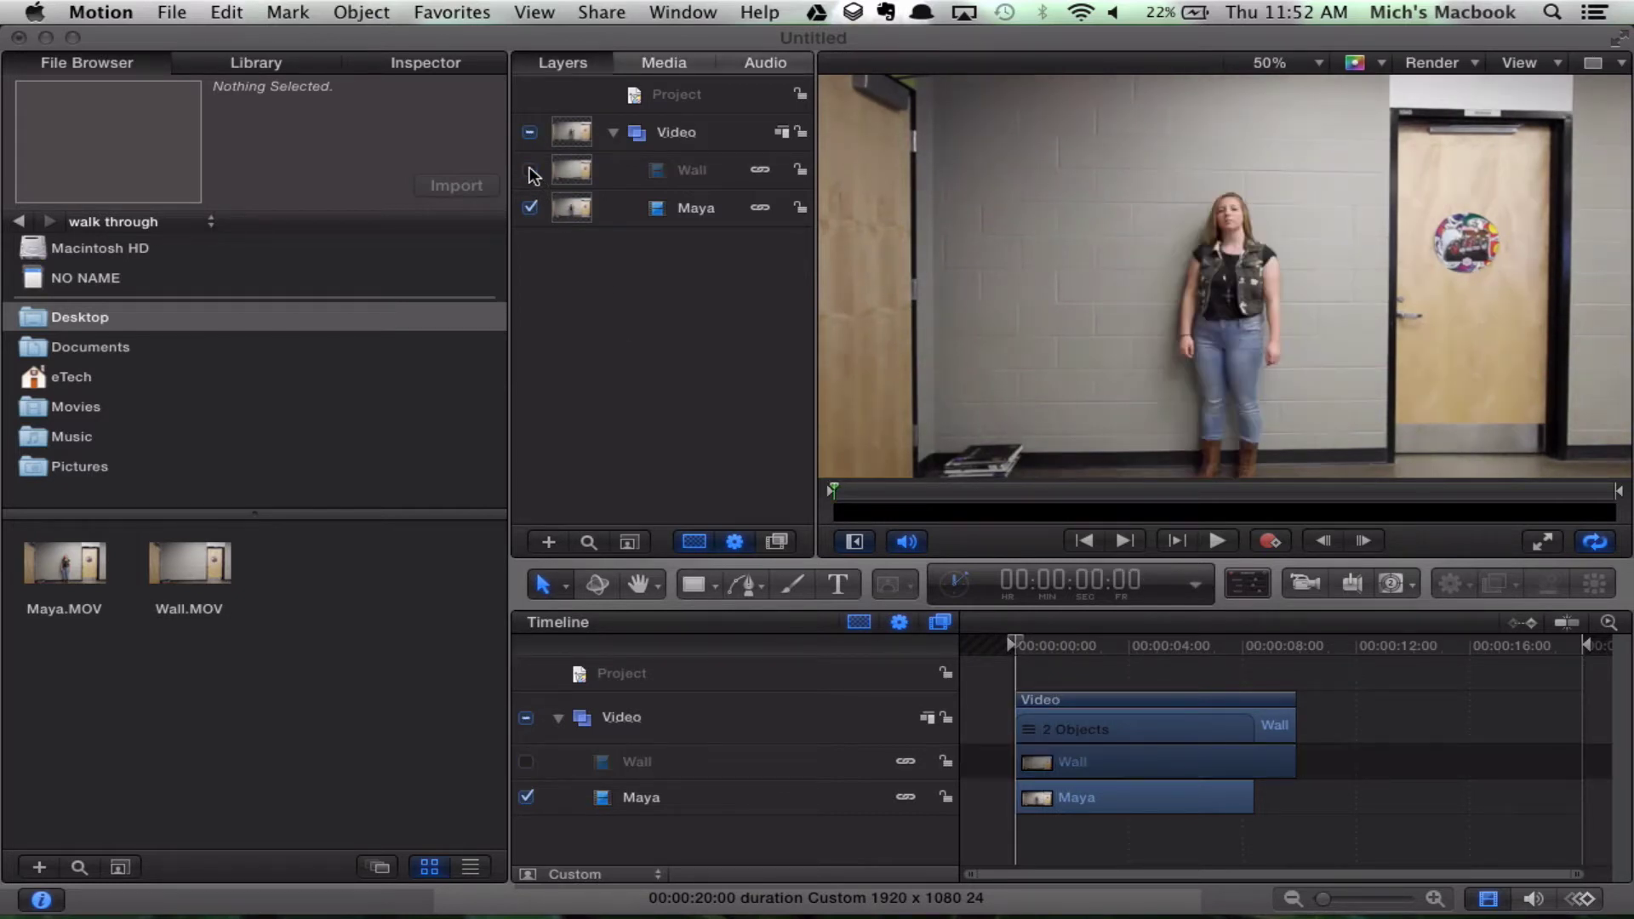
click(531, 170)
click(531, 170)
click(530, 171)
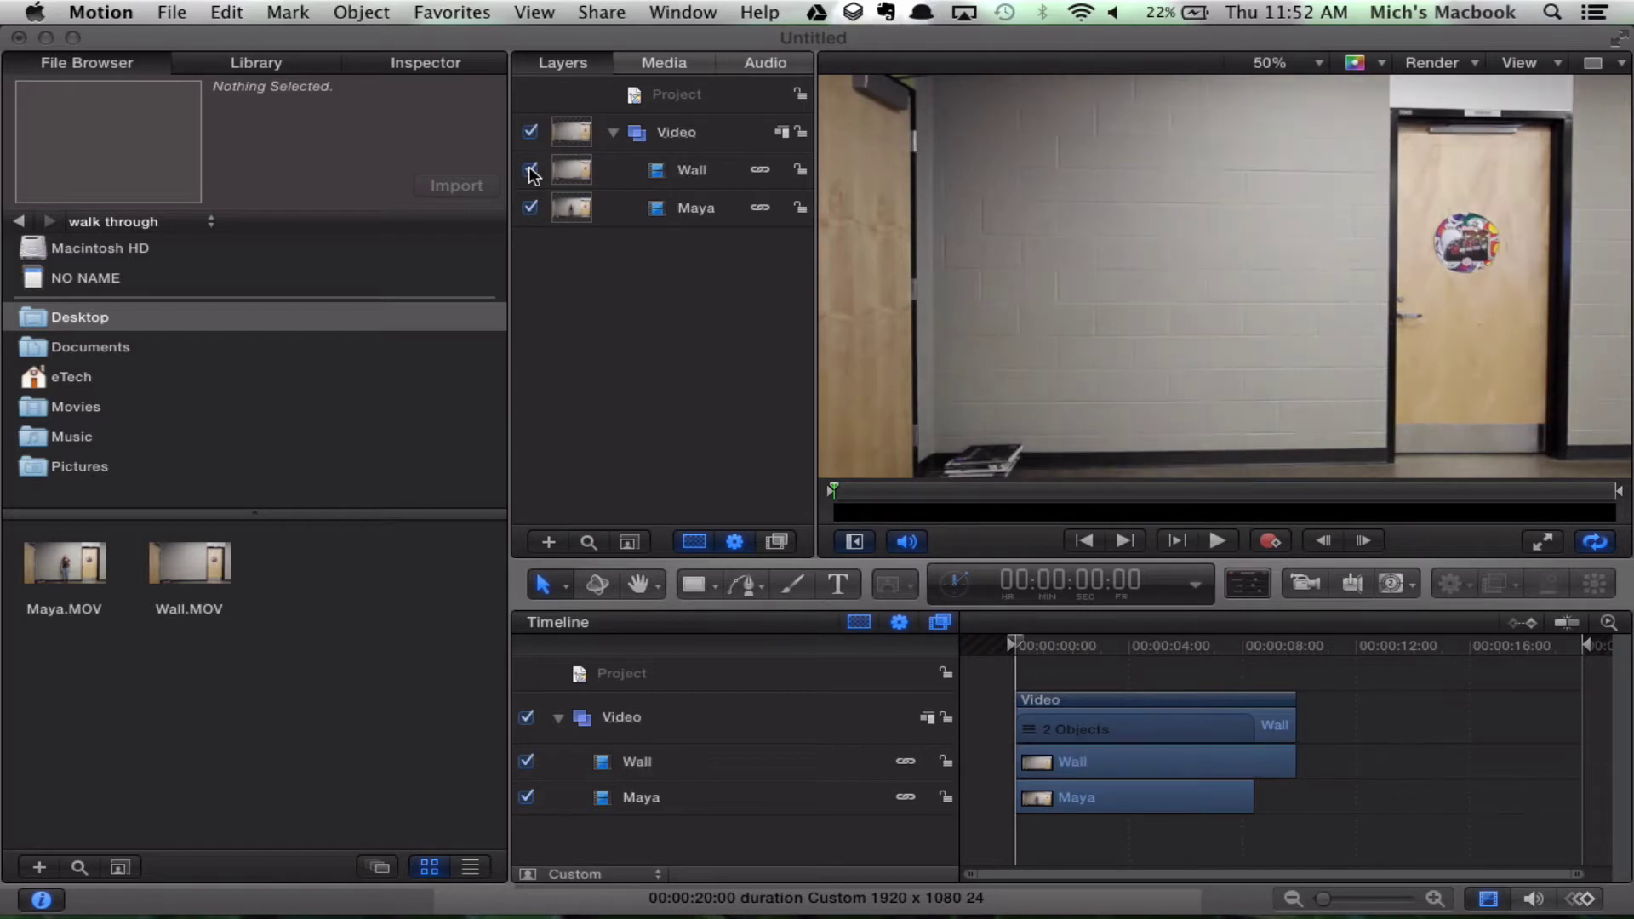
click(531, 170)
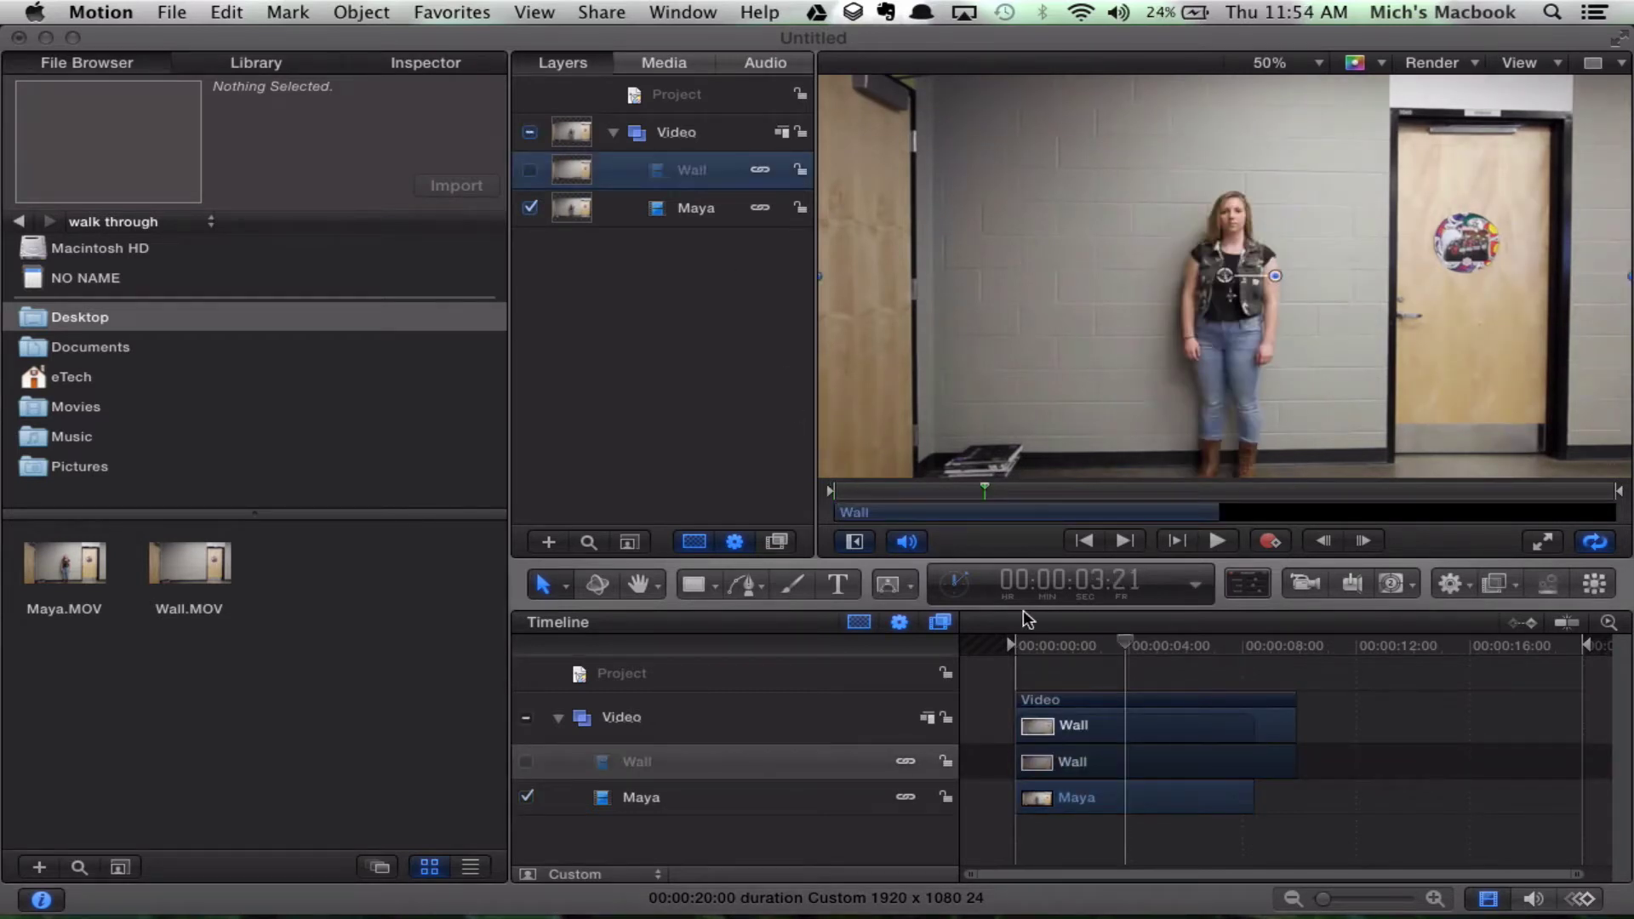
- Move the playhead to 00:00:06:17 and compare that frame with the Wall layer shown and hidden, leaving it hidden
drag(1129, 648, 1206, 648)
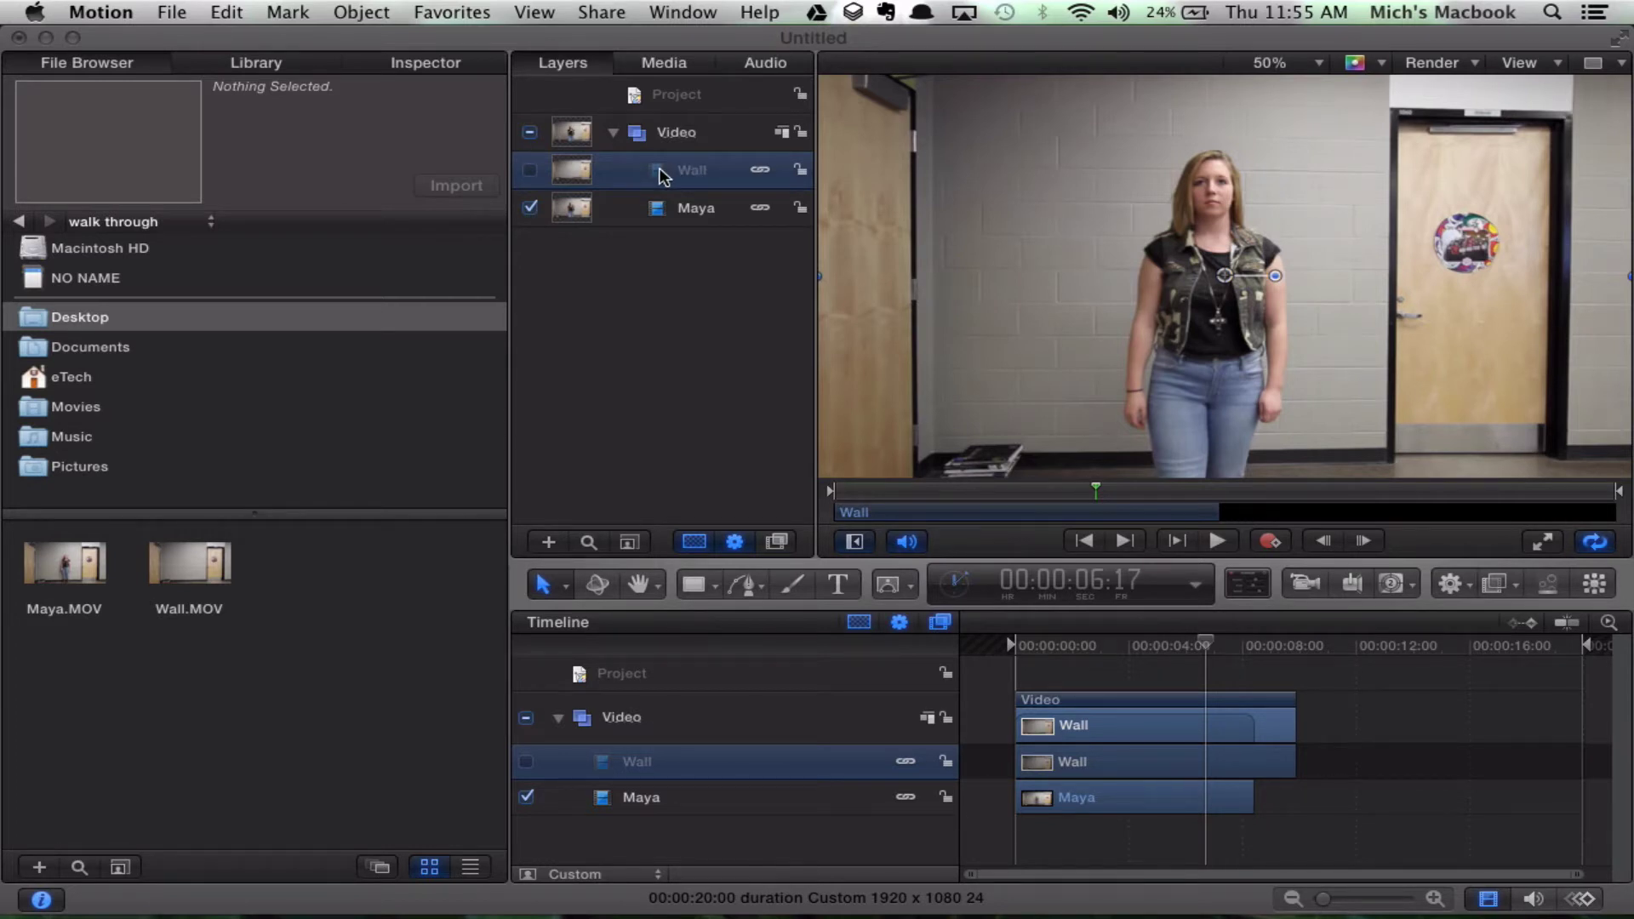
click(530, 170)
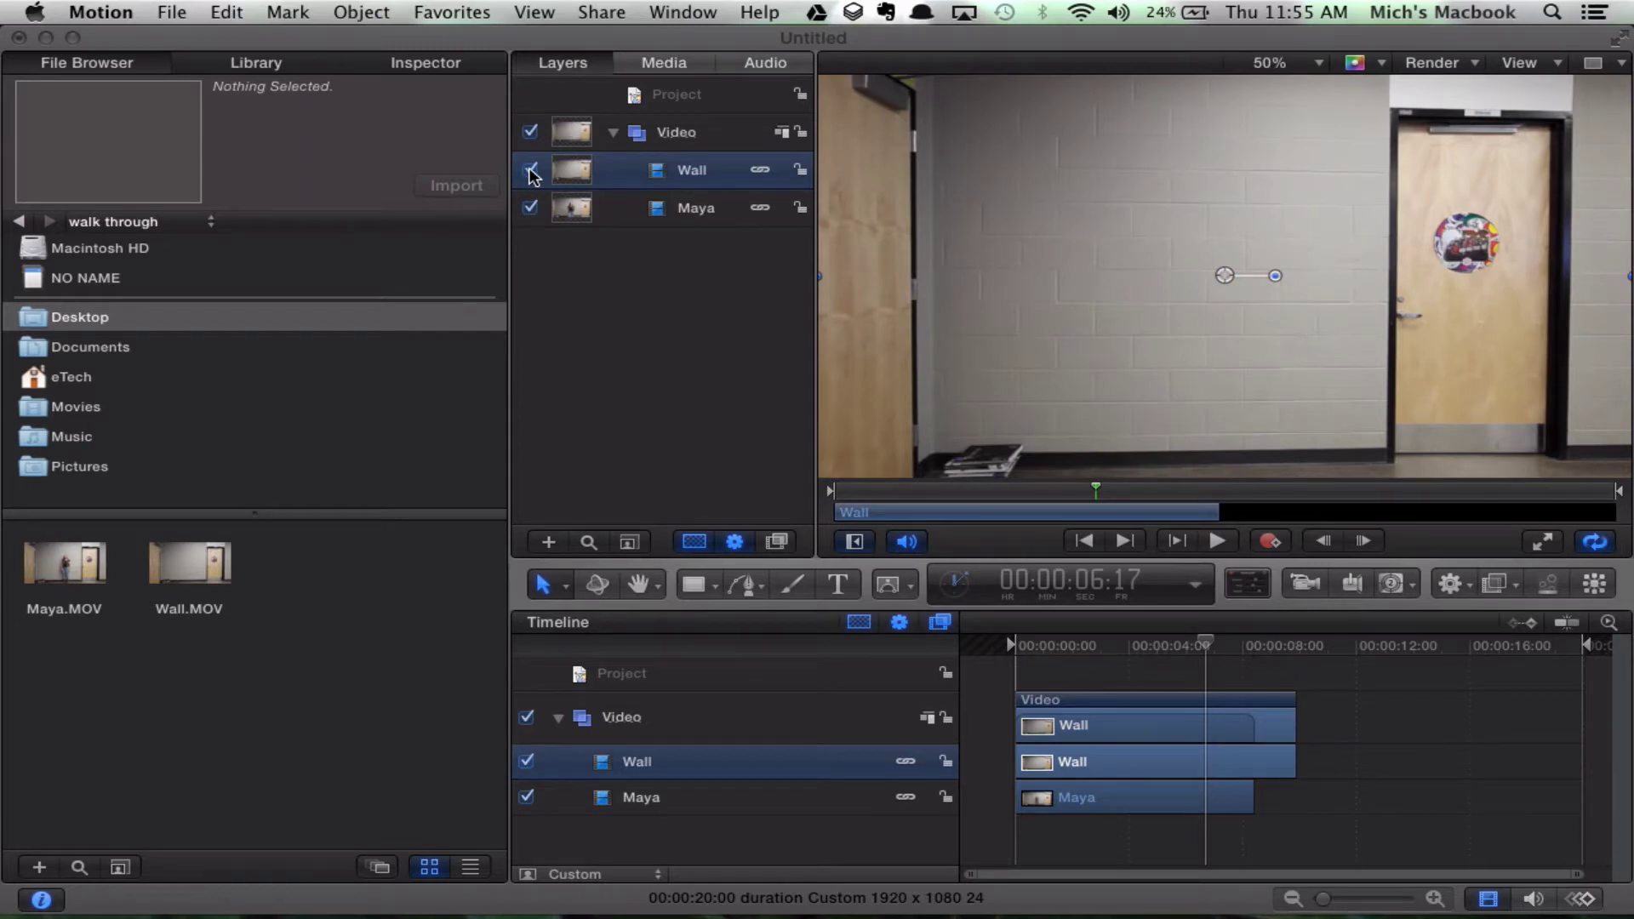
click(529, 170)
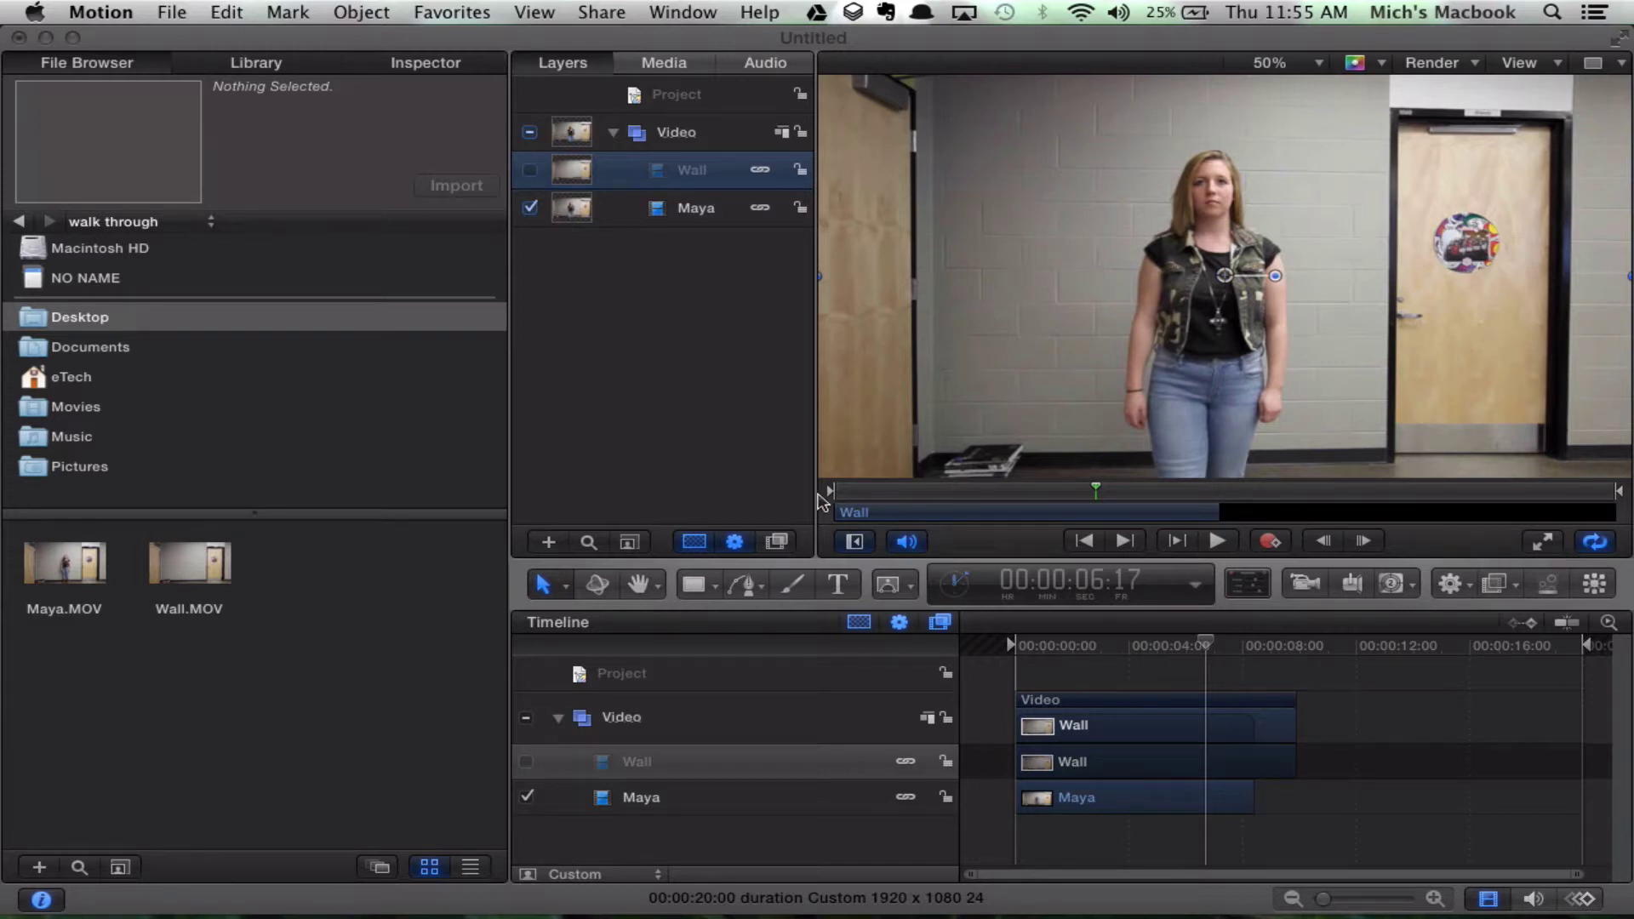
- Start a B-Spline Mask on the Wall layer, placing points from below the frame up the outer left leg to the fingertips
click(905, 579)
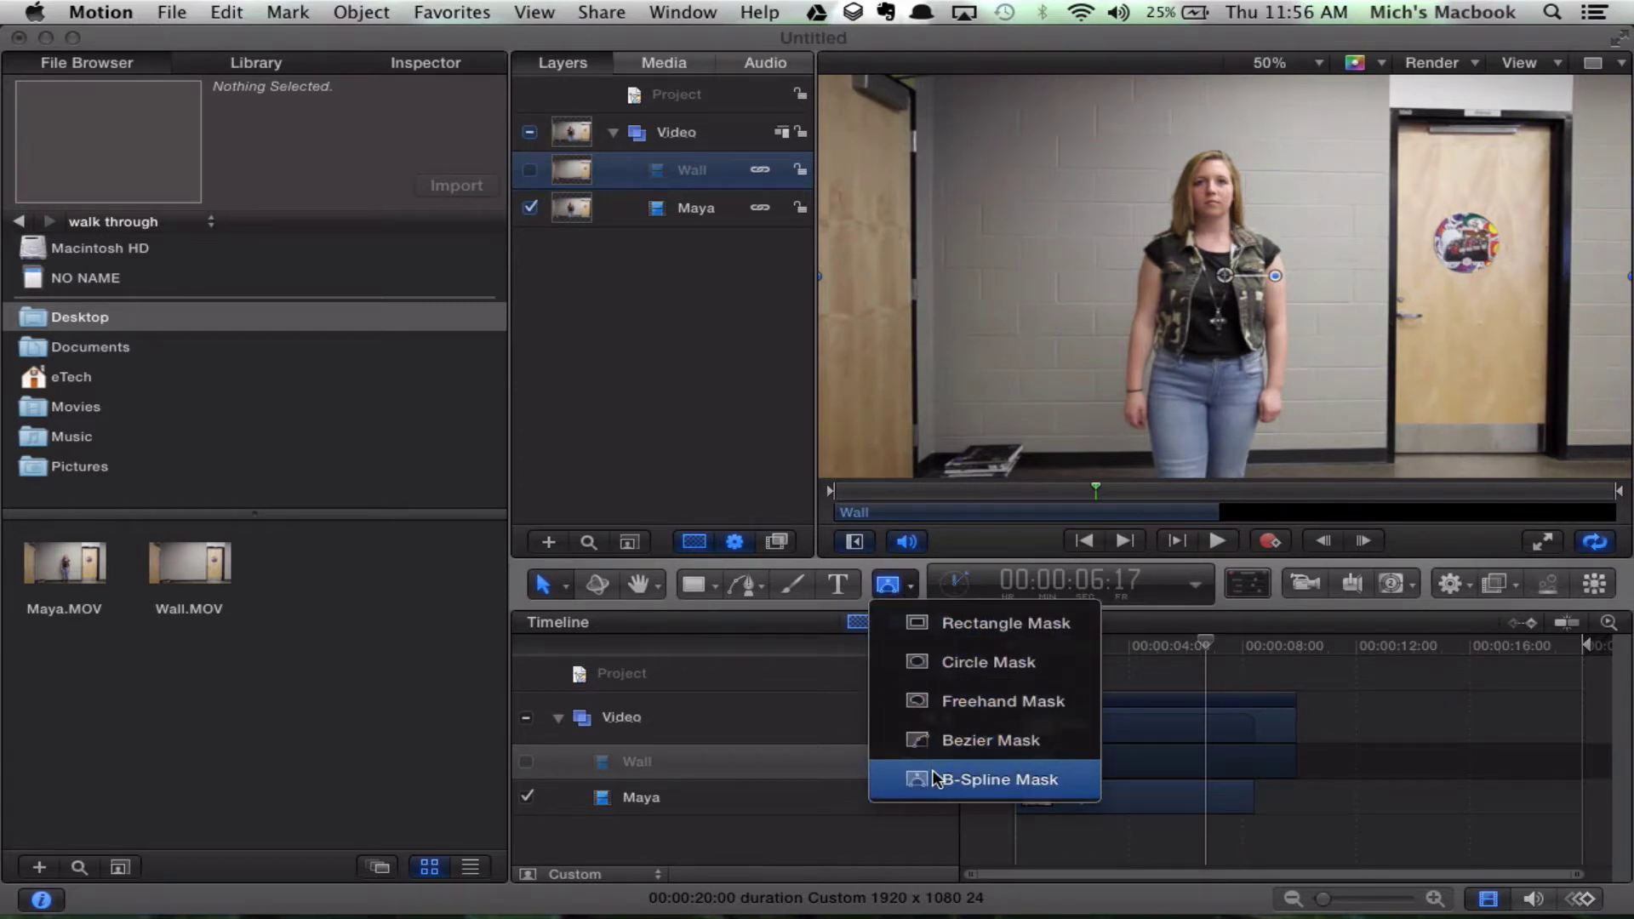
click(936, 779)
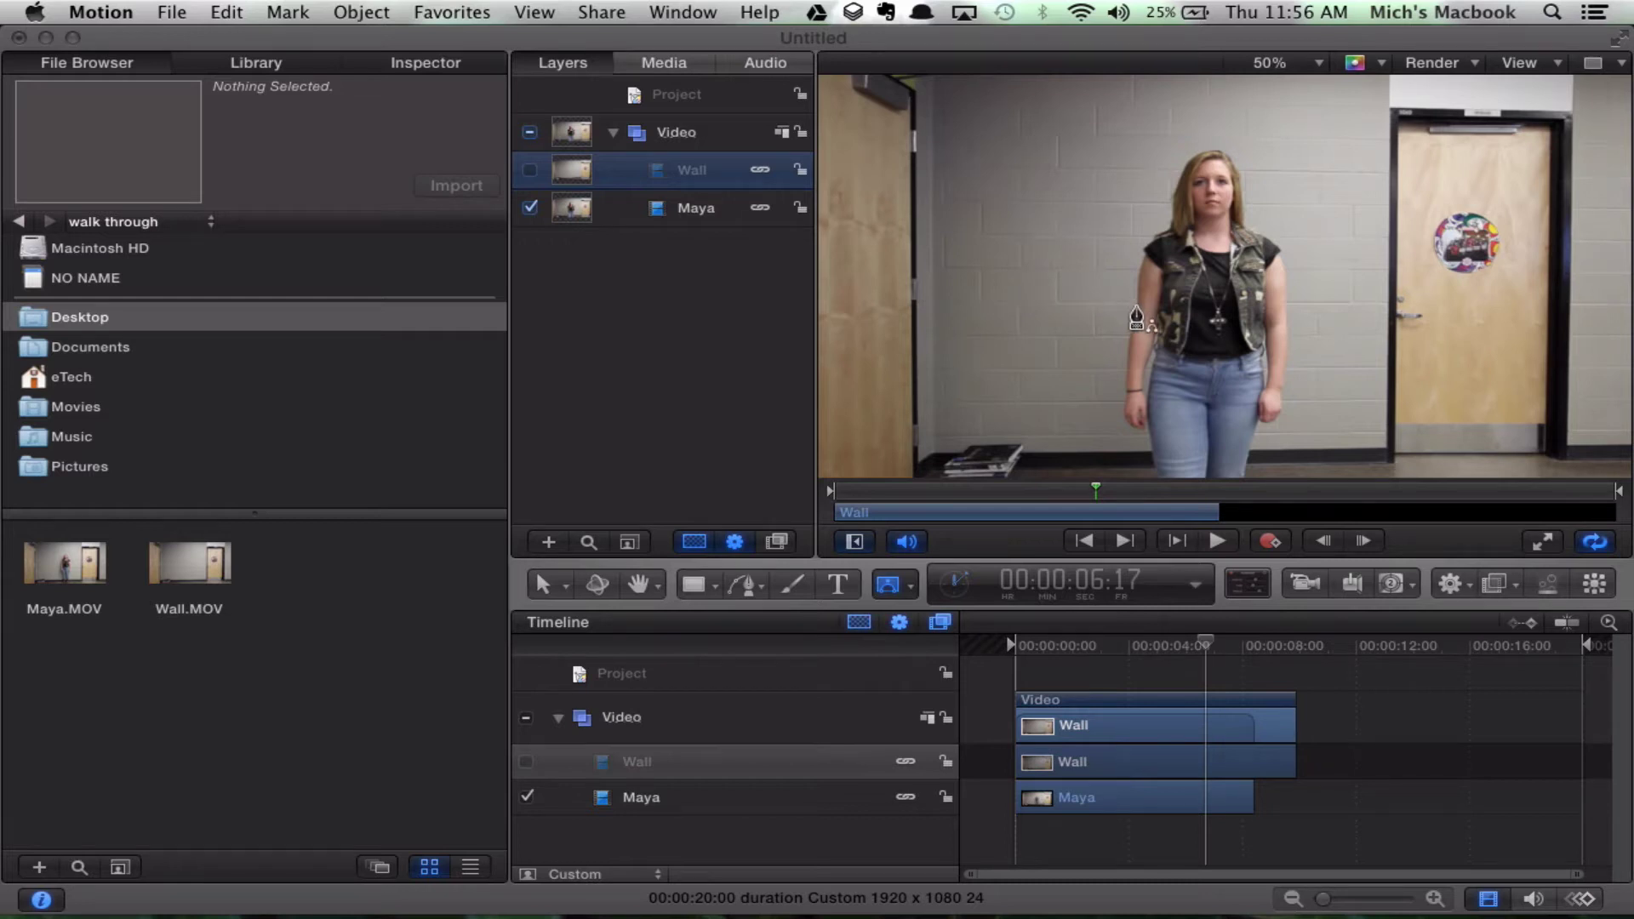
scroll(1124, 315, down, 3)
scroll(1125, 315, down, 6)
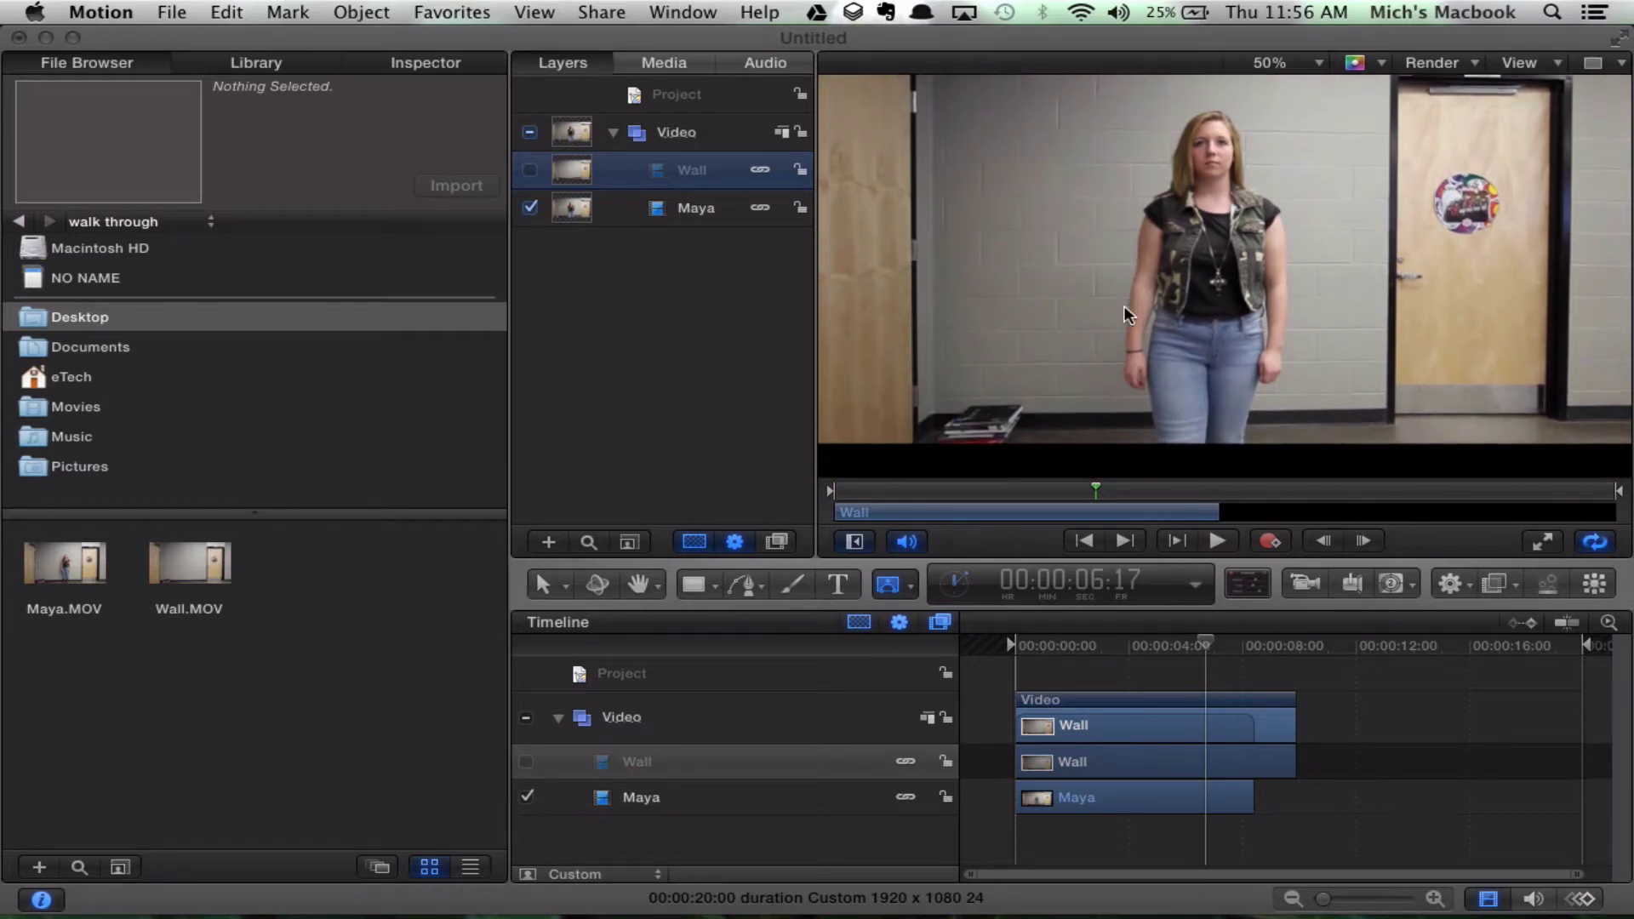
scroll(1124, 315, down, 2)
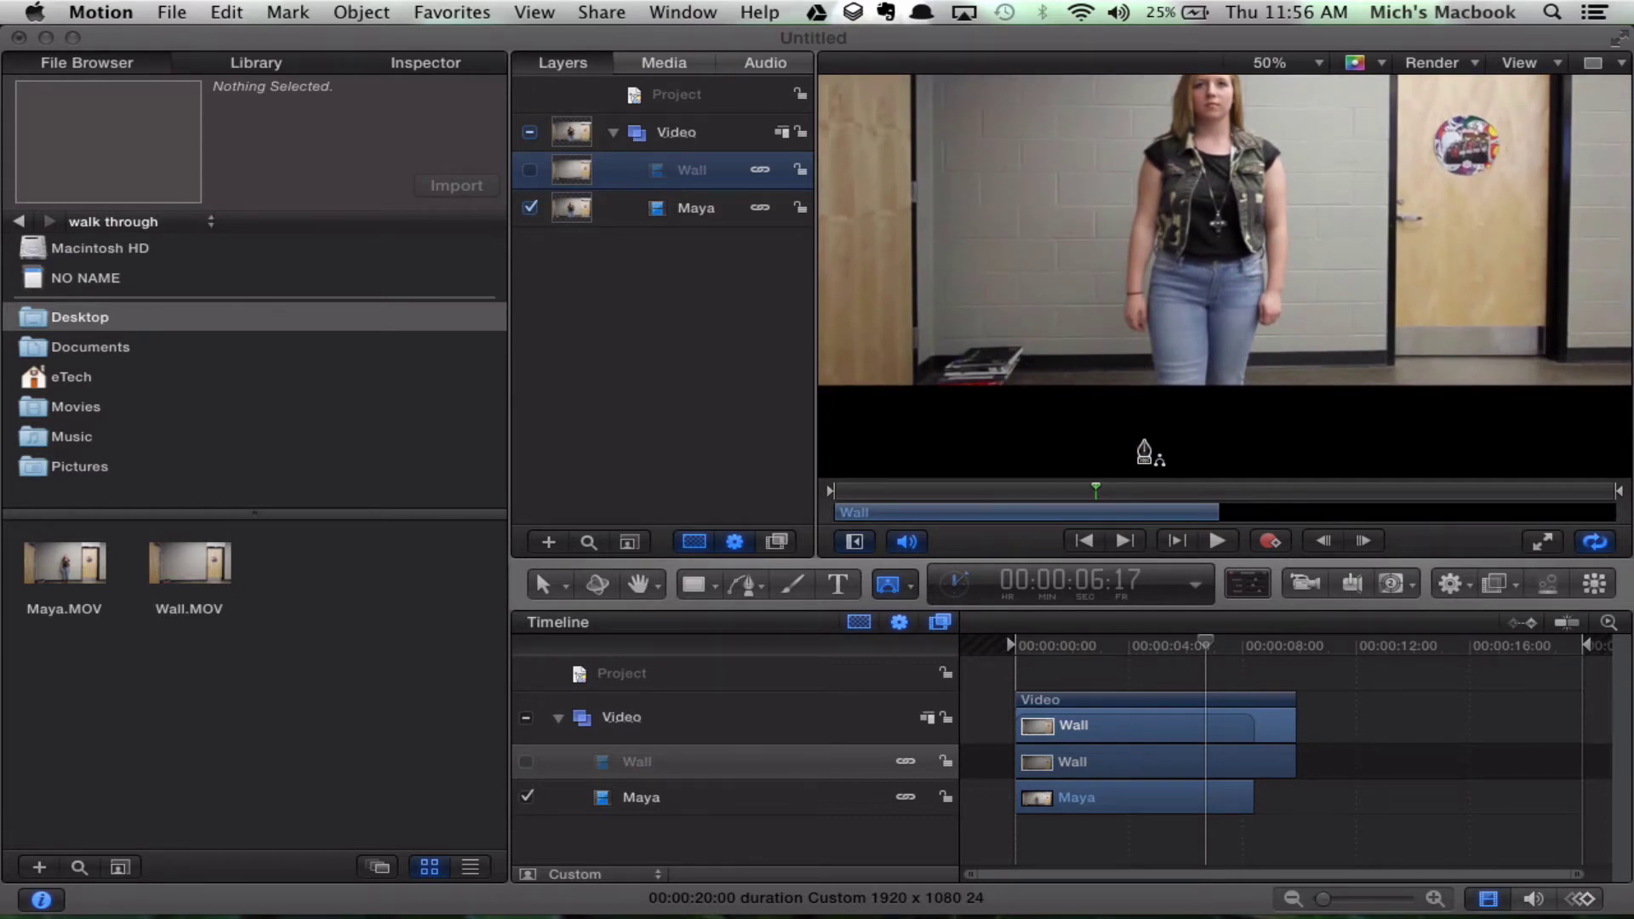
click(1143, 439)
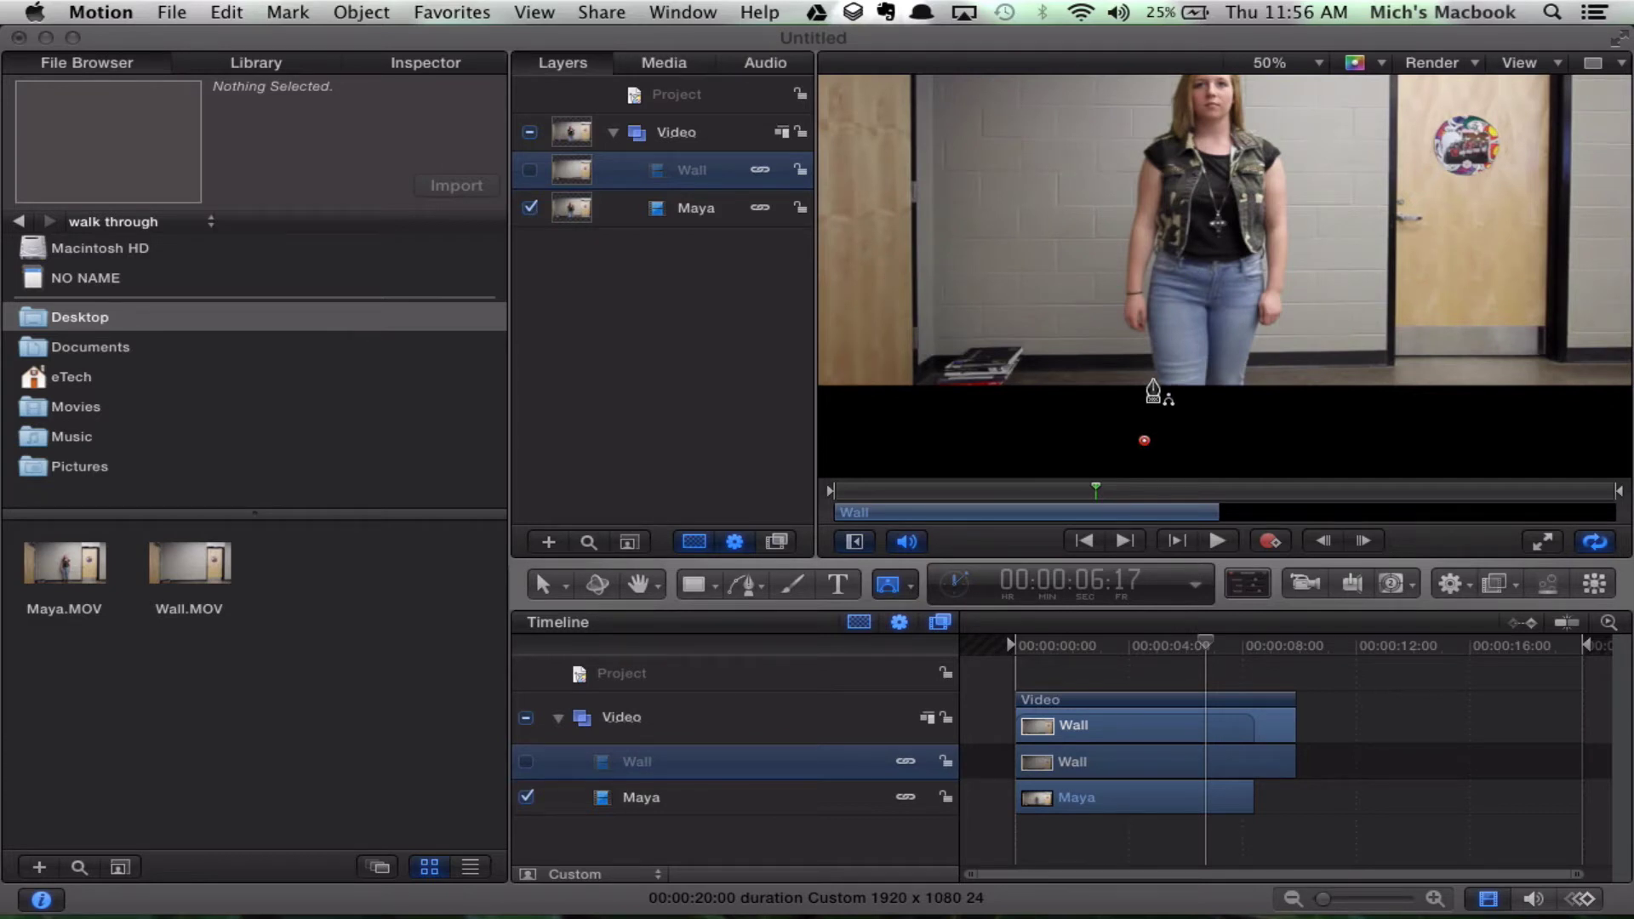
click(1153, 379)
click(1143, 333)
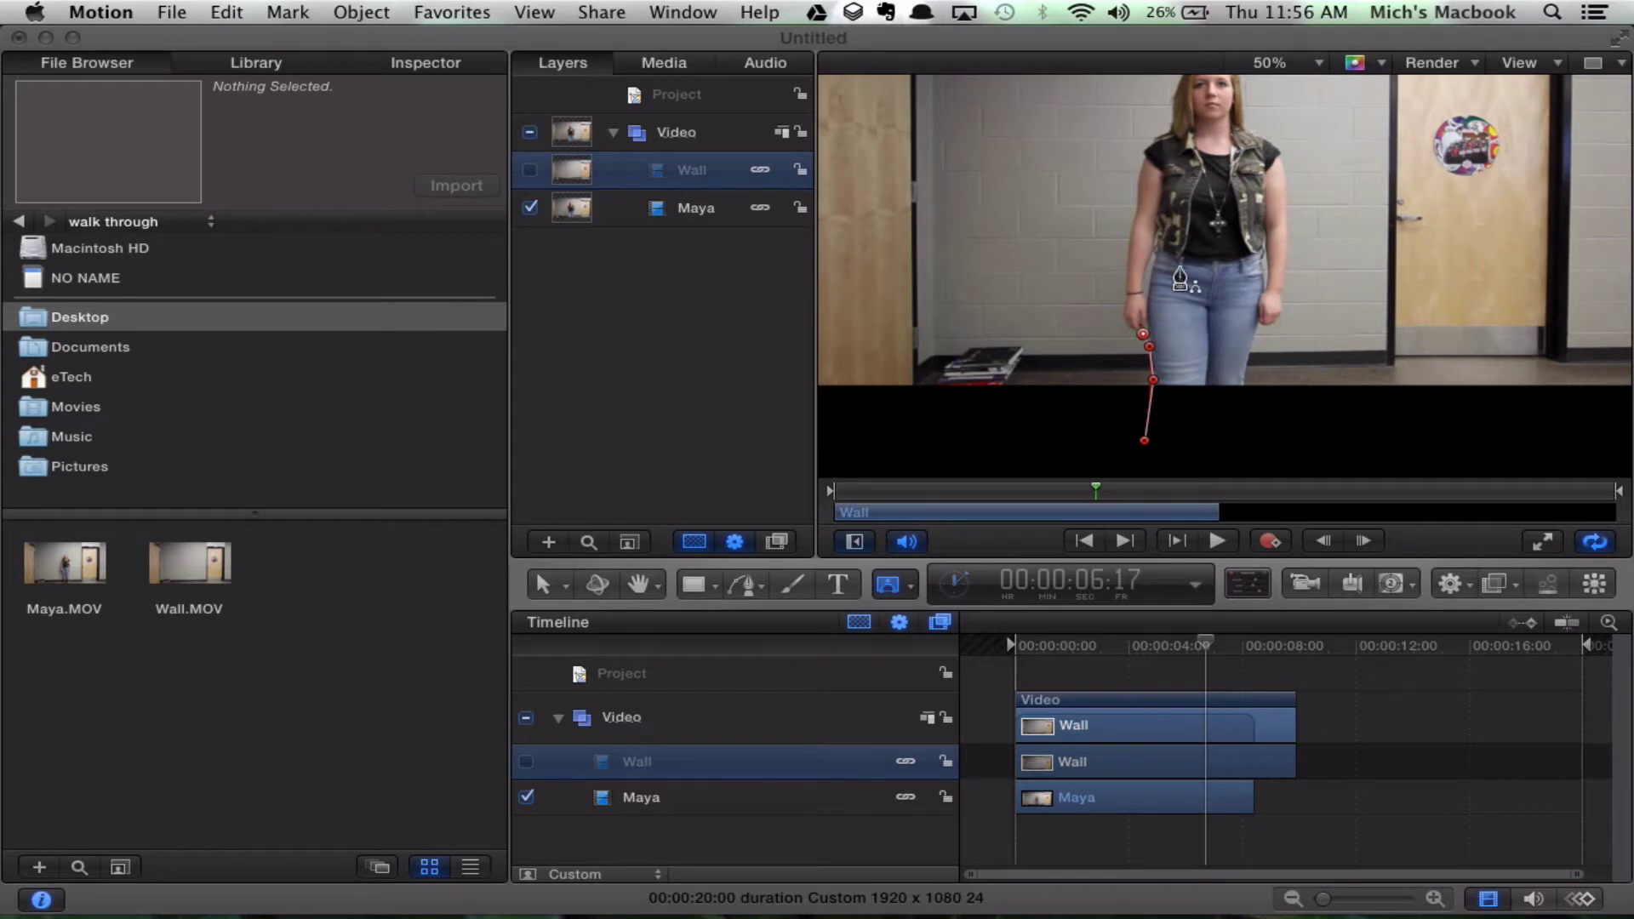
- Continue the mask outline around the hand beside the left leg and up the outside of that arm
click(1315, 63)
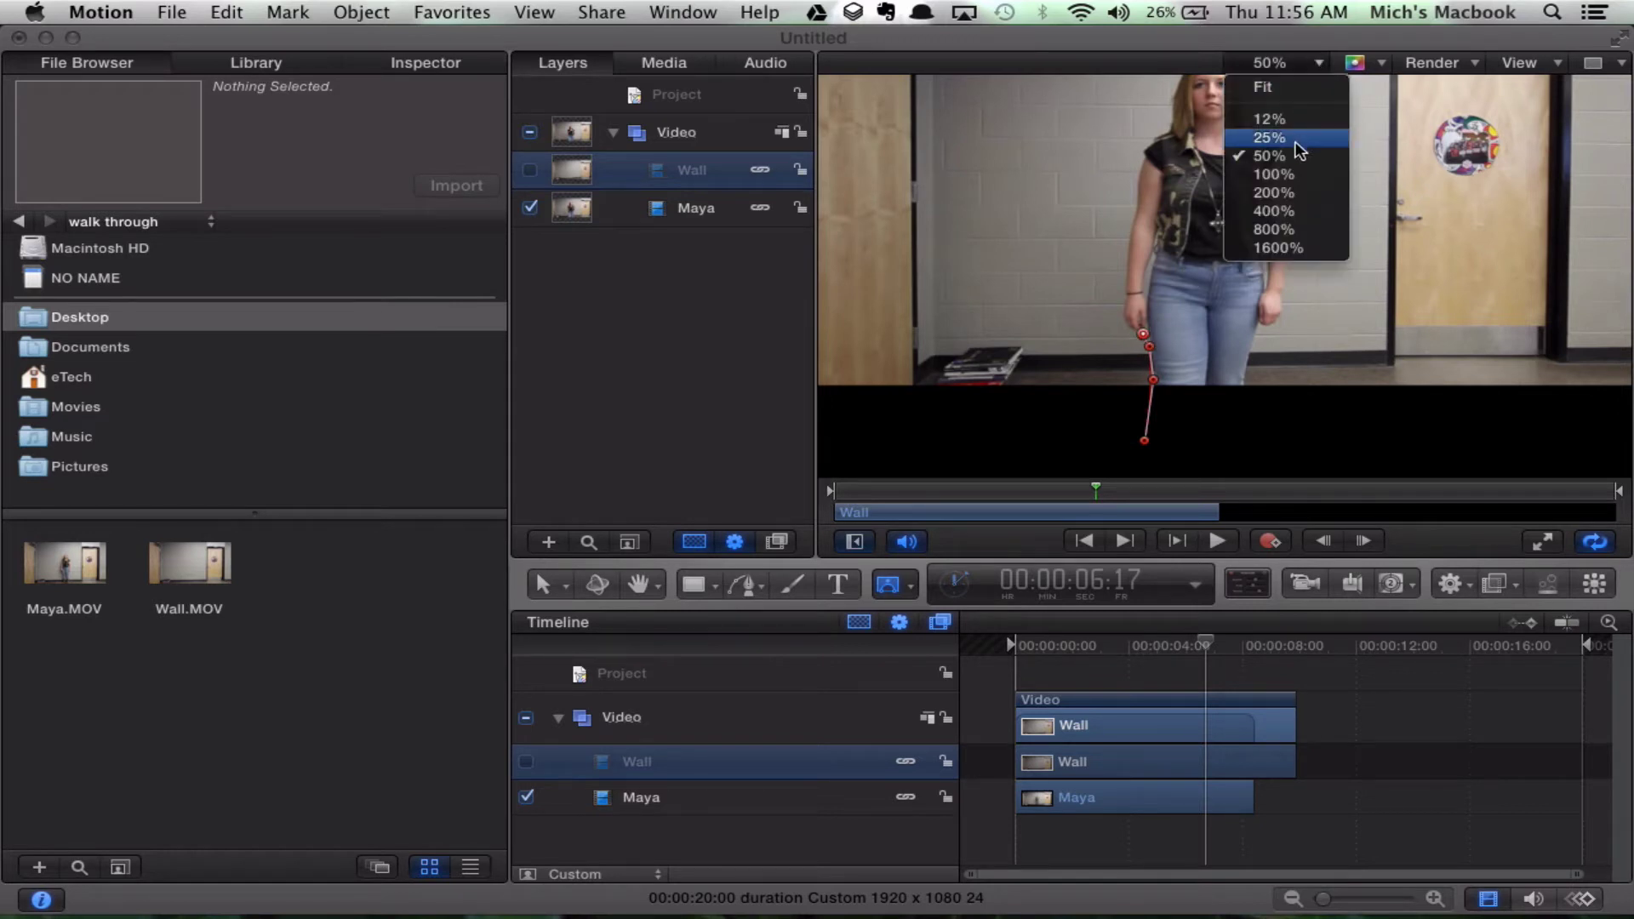
click(1272, 174)
scroll(1134, 345, down, 5)
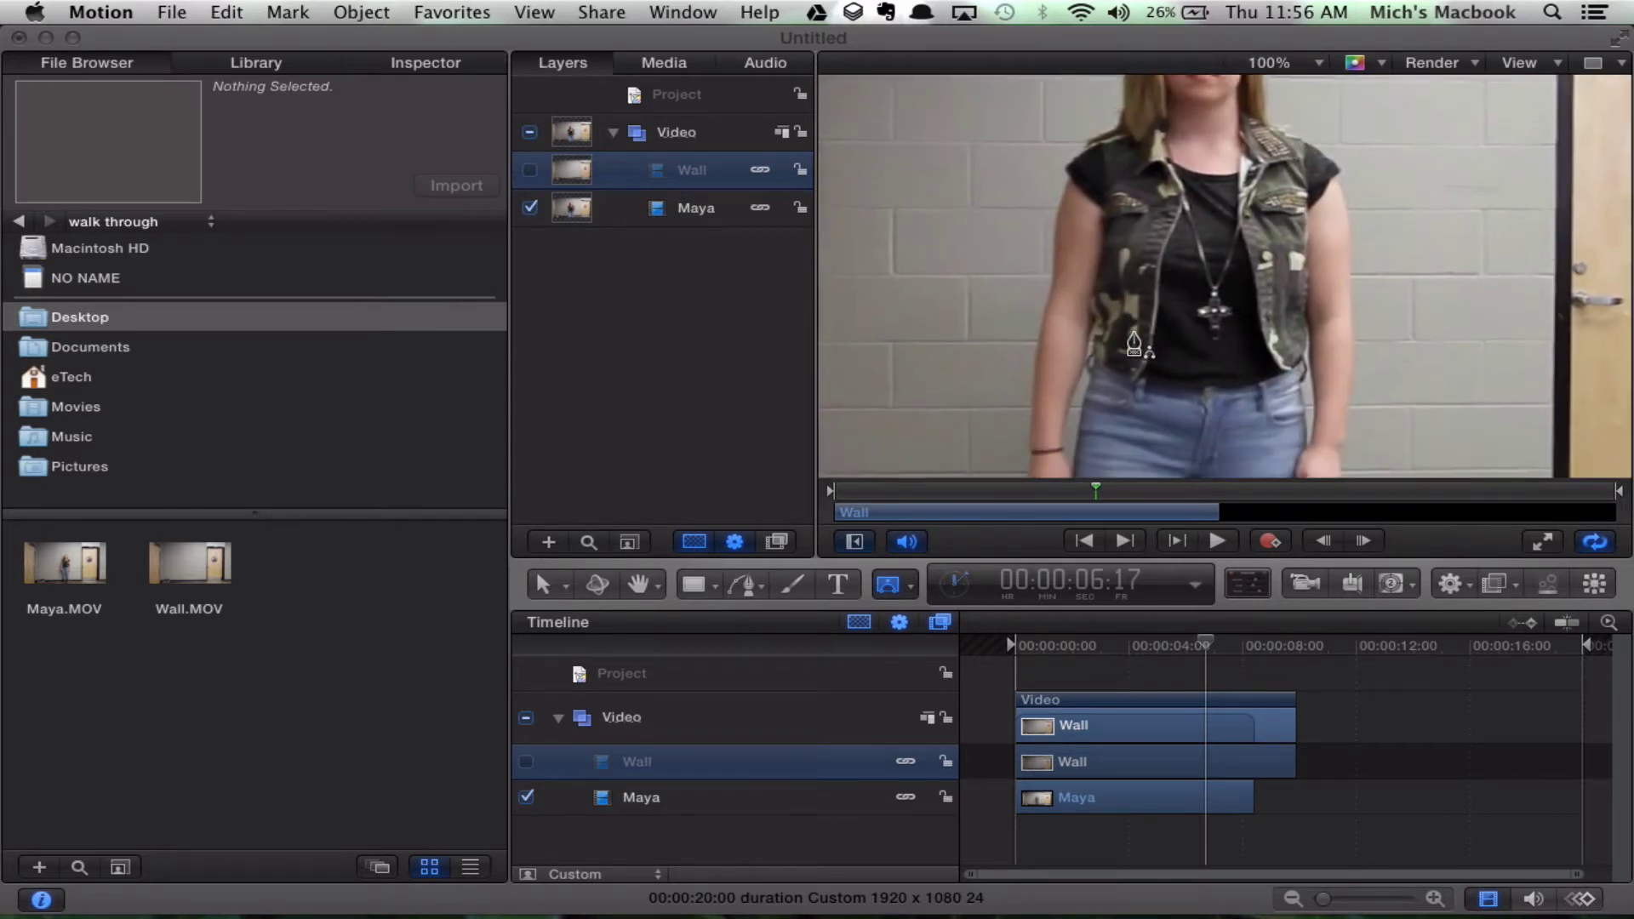
scroll(1134, 344, down, 2)
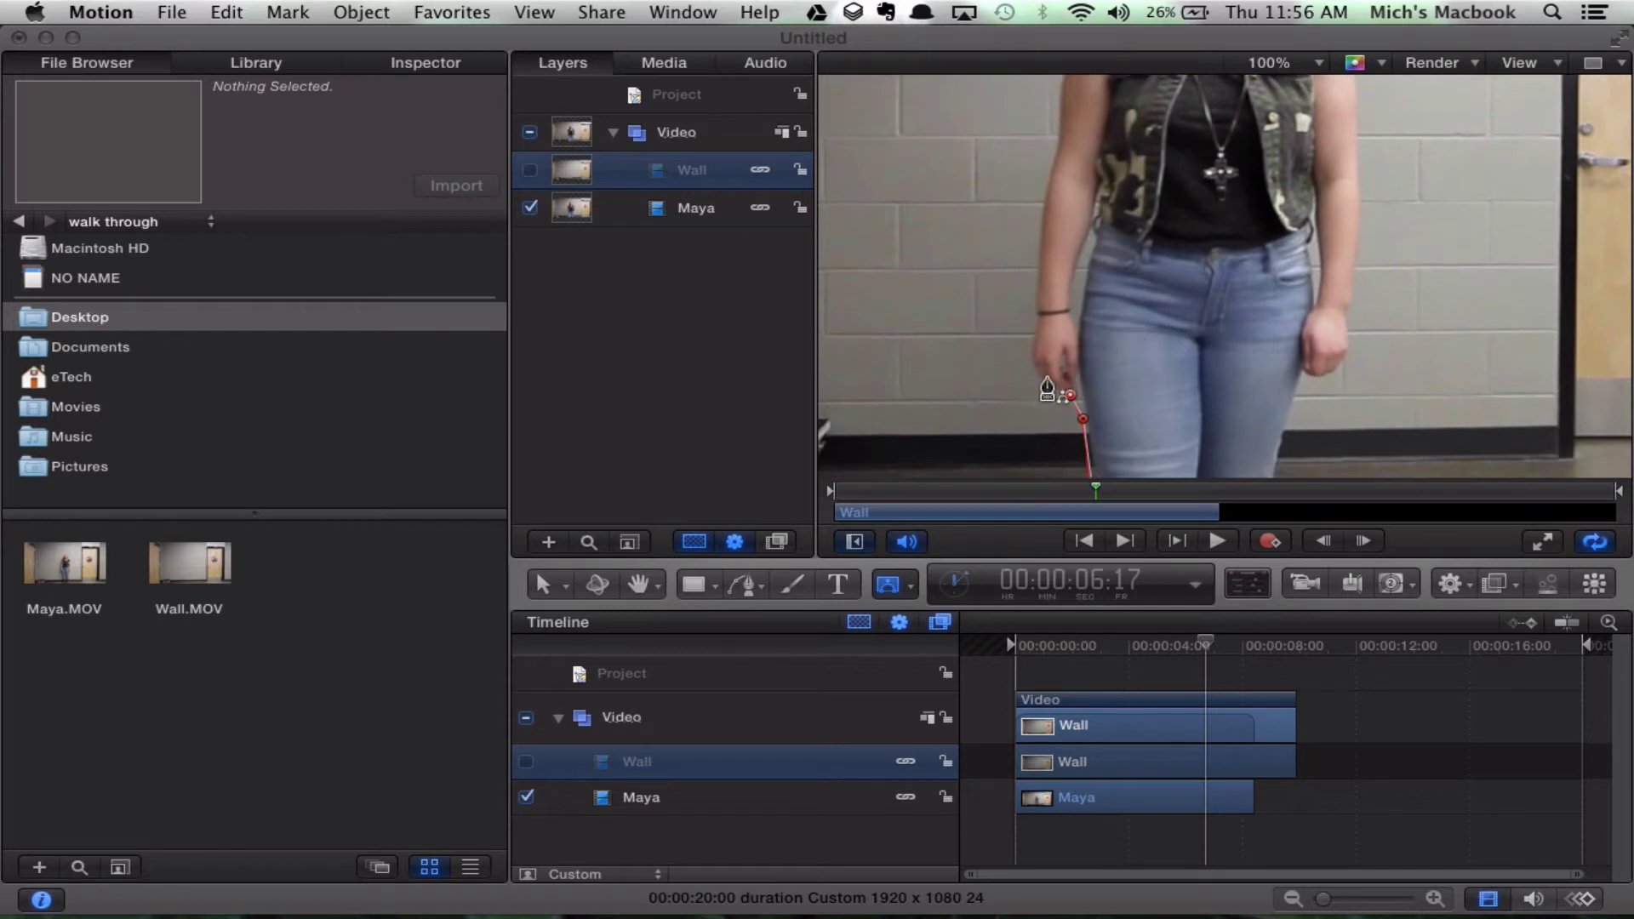
click(1036, 380)
click(1033, 319)
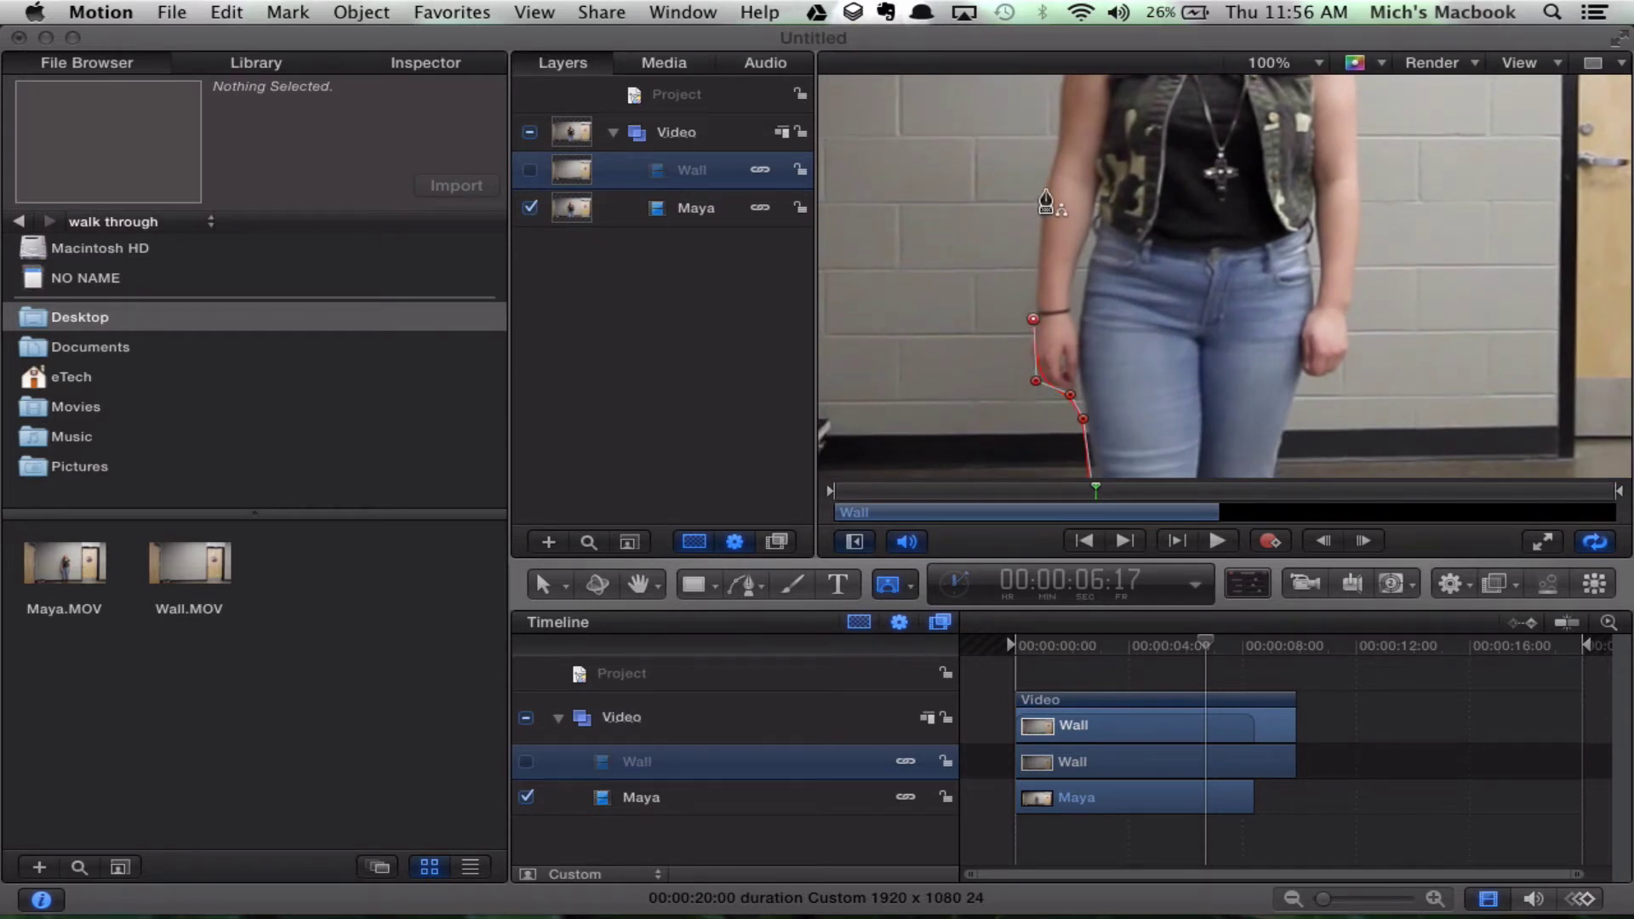
click(1044, 188)
click(1055, 120)
- Extend the mask outline over the same arm's shoulder and up the side of the hair toward the crown
scroll(1060, 125, up, 4)
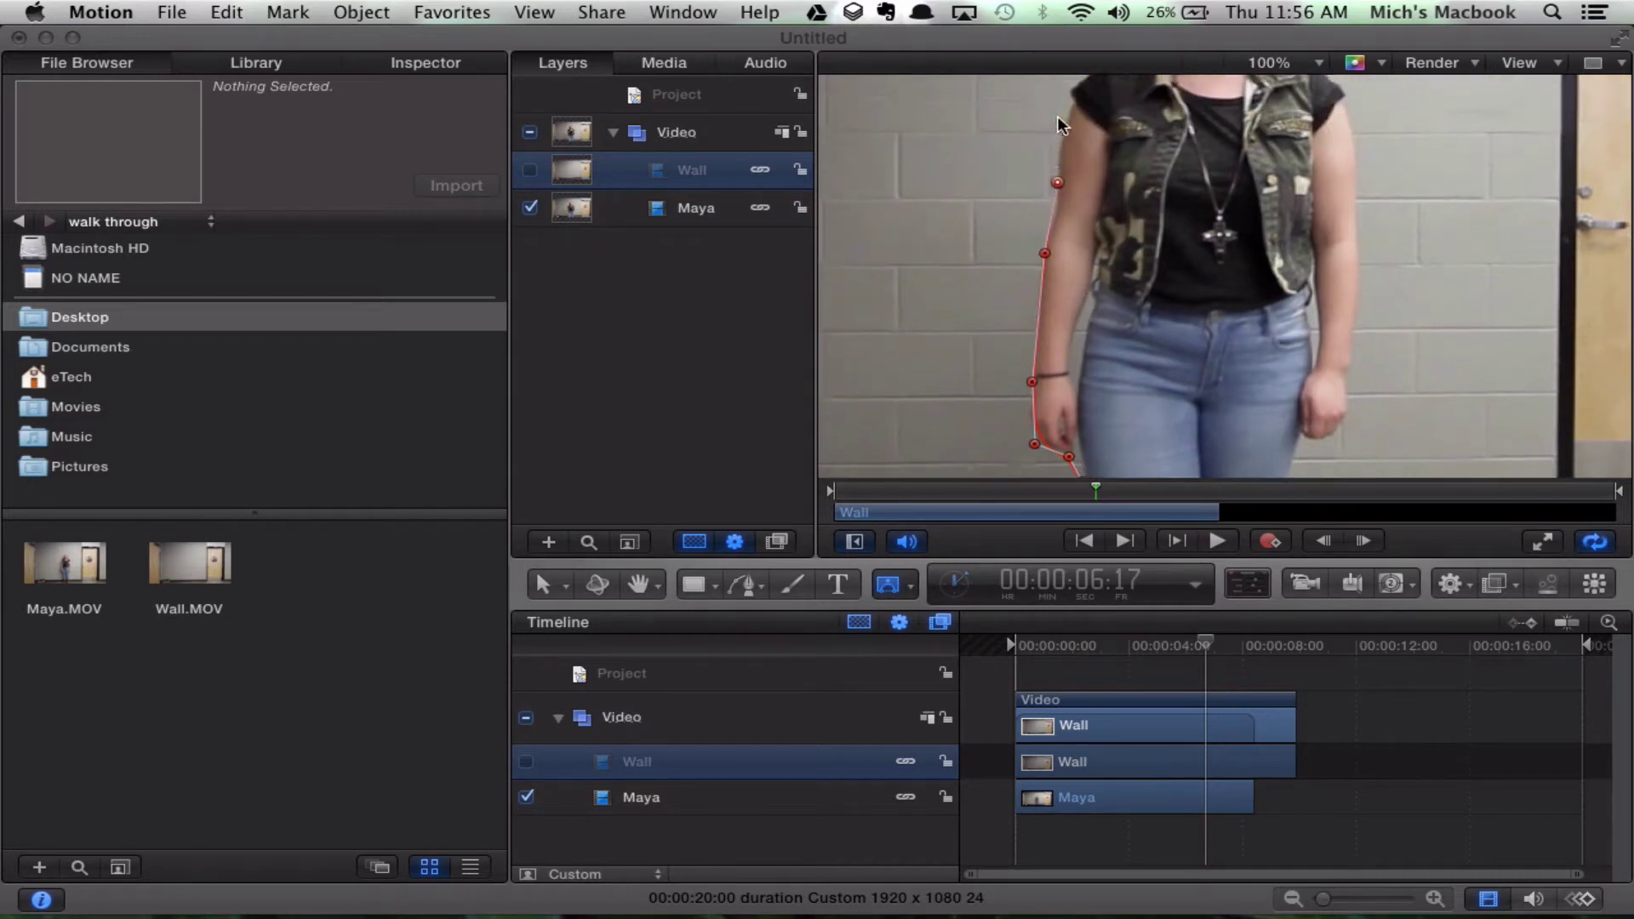
scroll(1062, 125, up, 1)
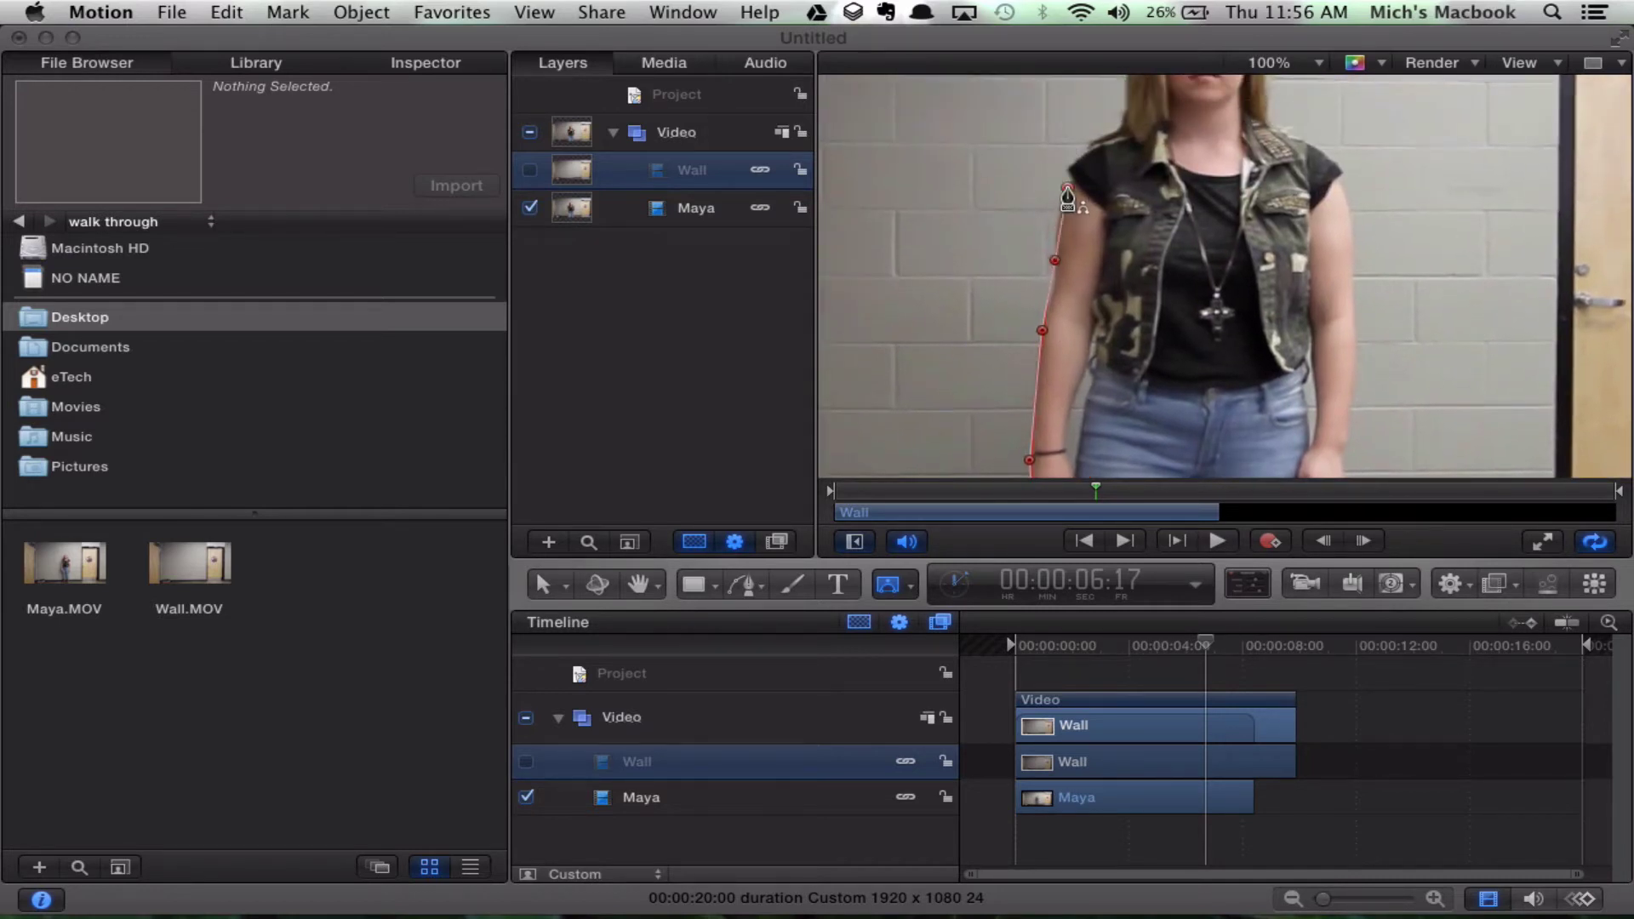
click(1068, 187)
click(1066, 171)
click(1103, 133)
scroll(1125, 107, up, 4)
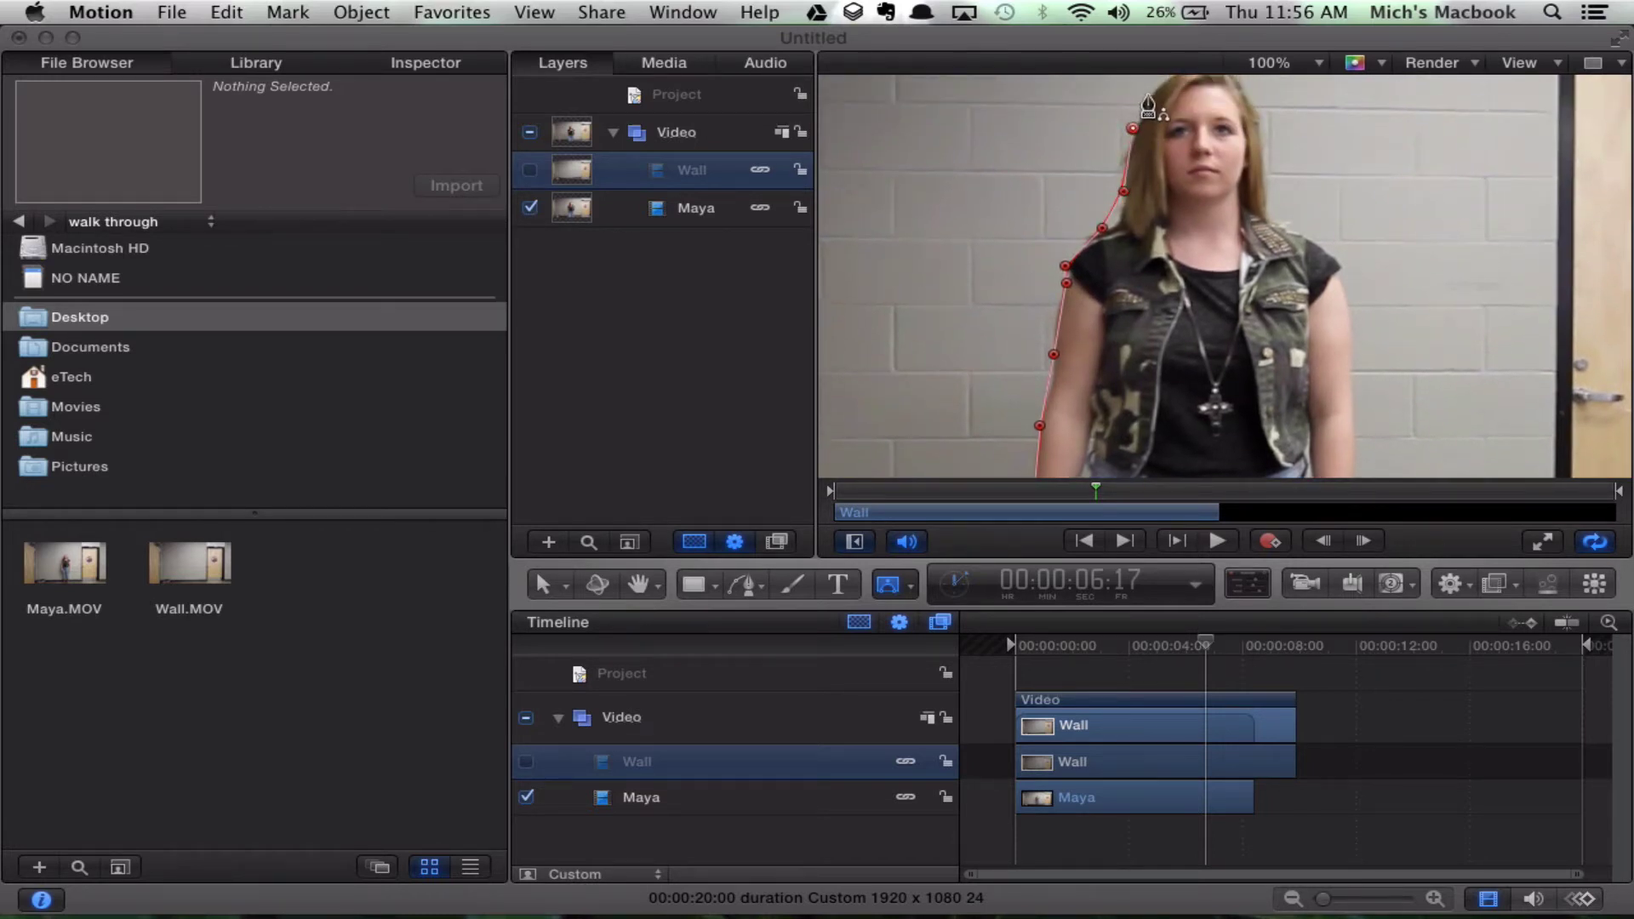
click(1154, 91)
- Trace the mask over the top of the head and down the opposite side of the hair to the collar
scroll(1168, 114, up, 2)
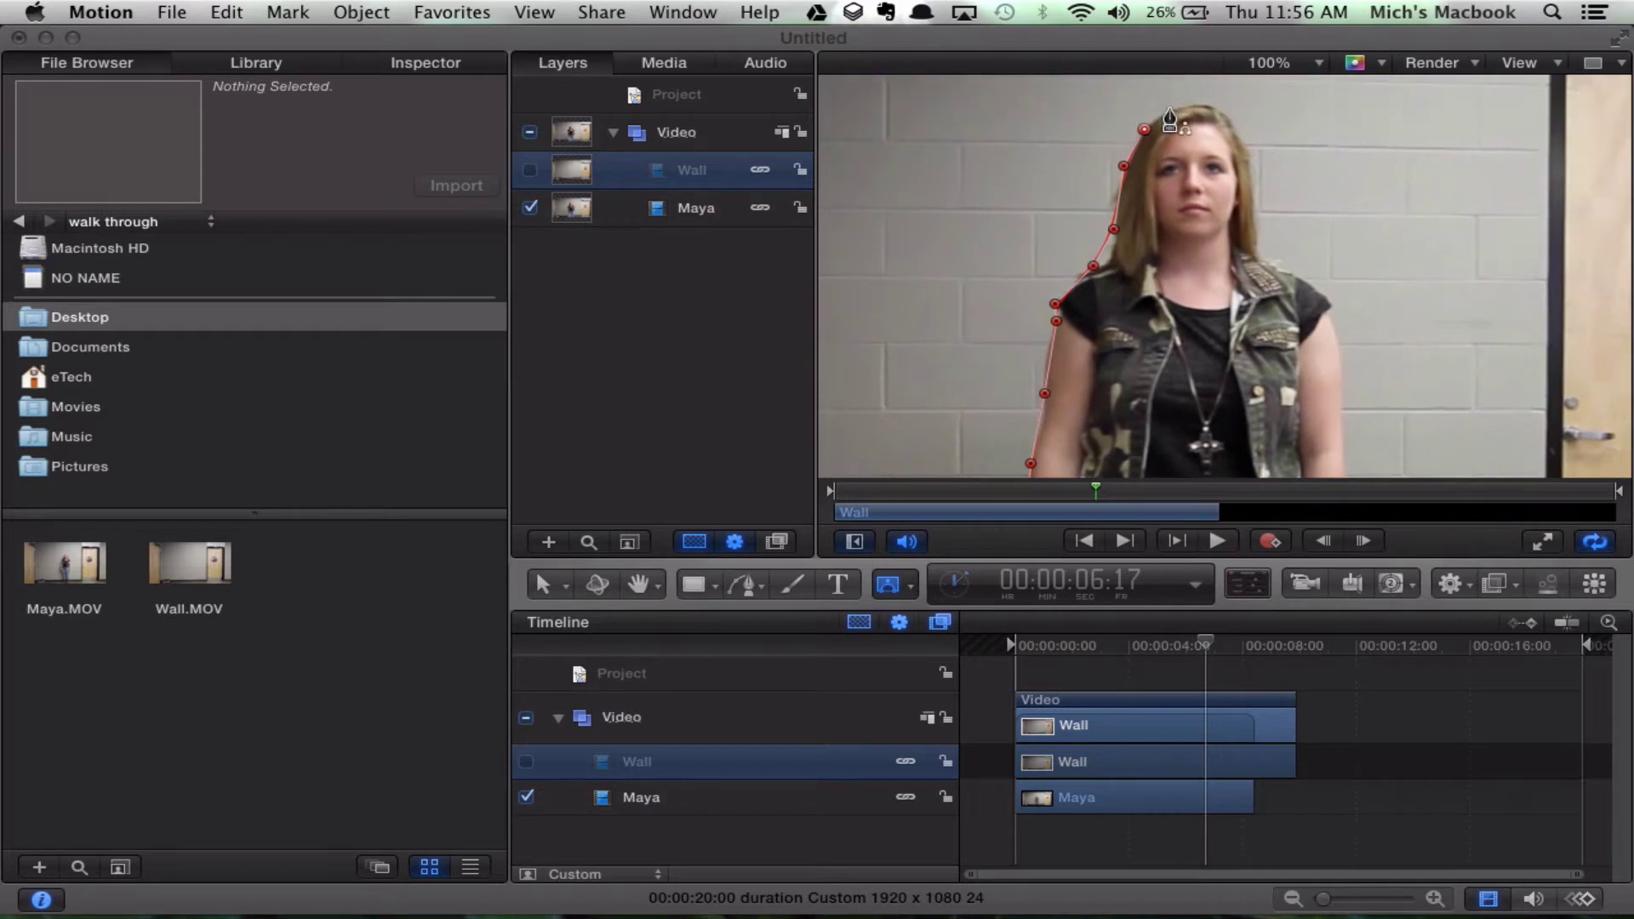
click(1170, 108)
click(1216, 104)
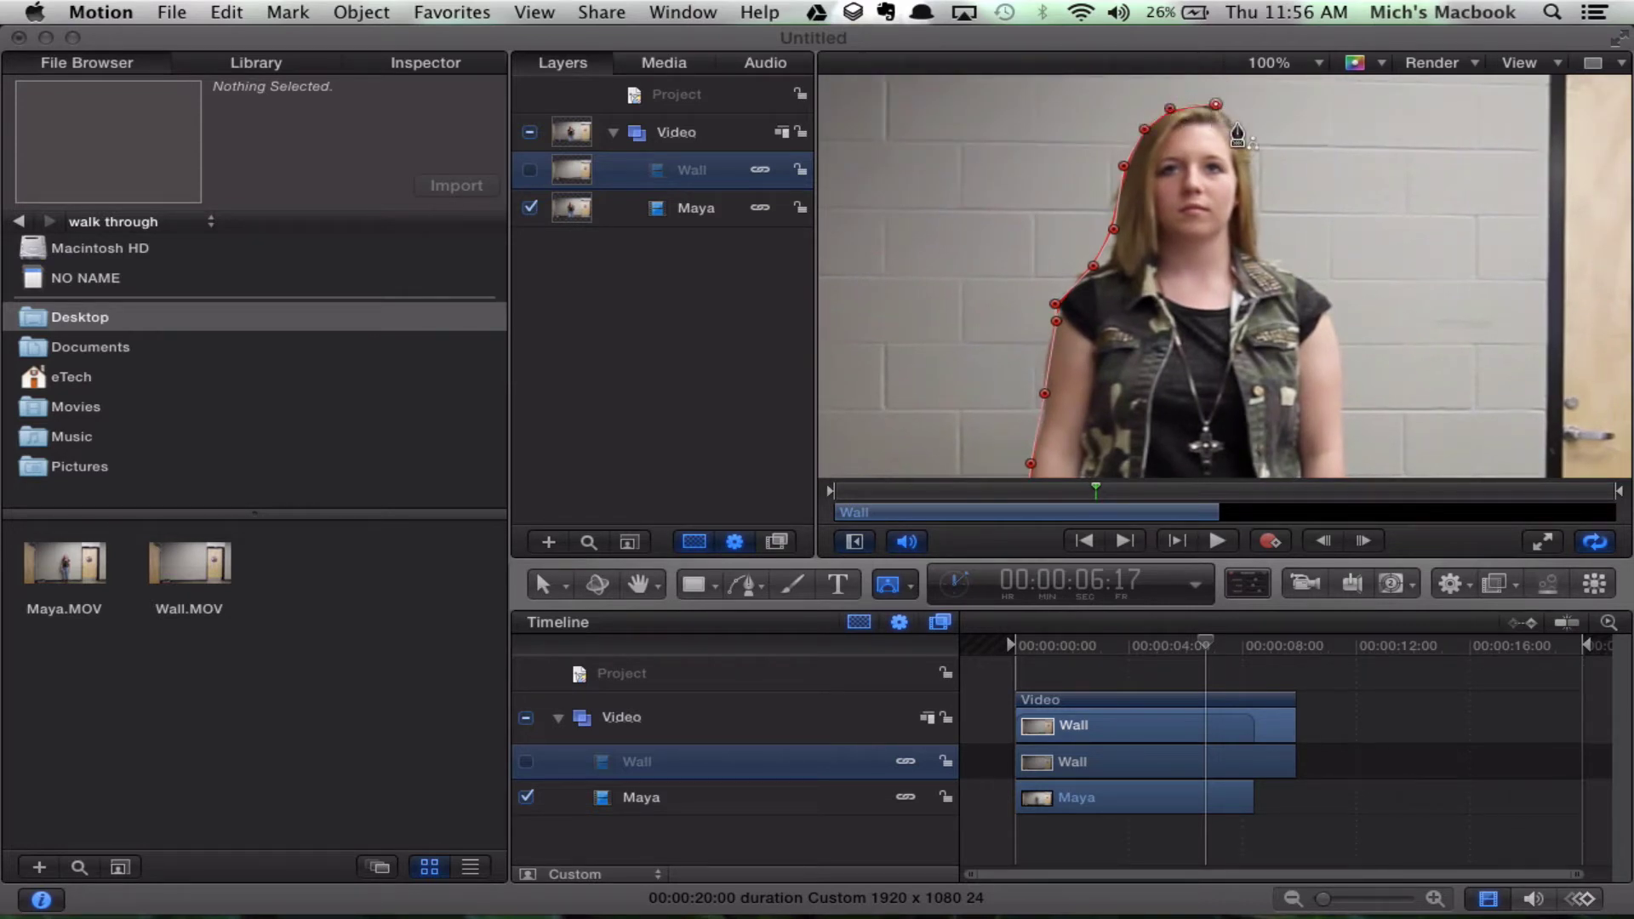
click(1241, 134)
click(1254, 175)
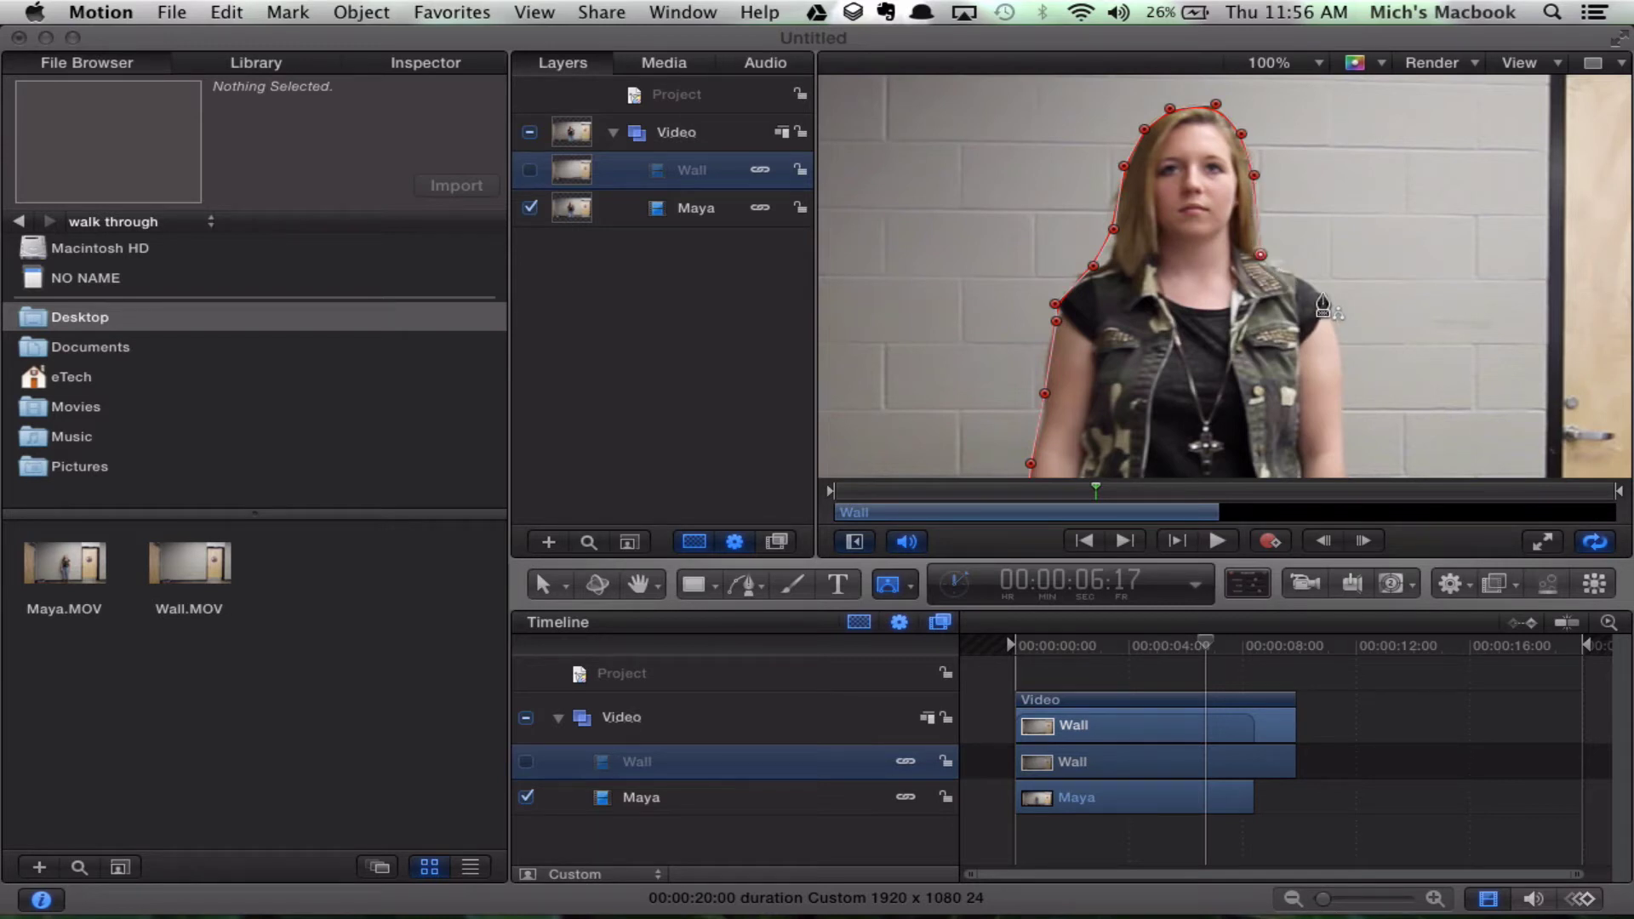
- Continue the mask along the right-hand shoulder and down the outside of the arm to the forearm
click(1327, 297)
click(1336, 320)
scroll(1338, 330, down, 3)
click(1338, 335)
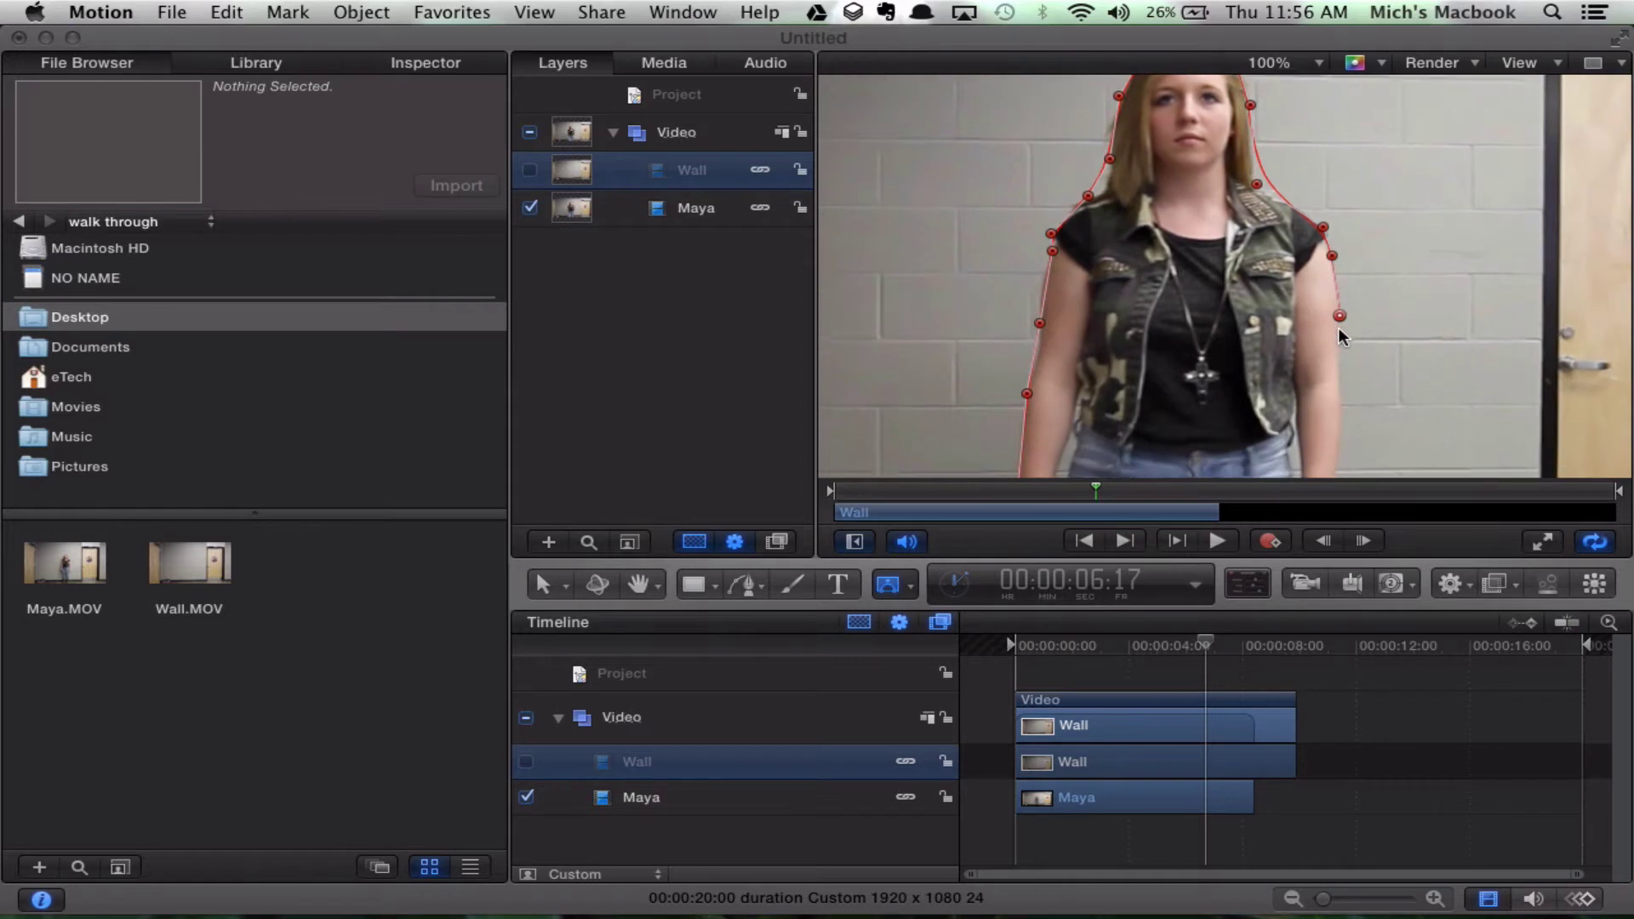
scroll(1339, 337, down, 4)
click(1342, 332)
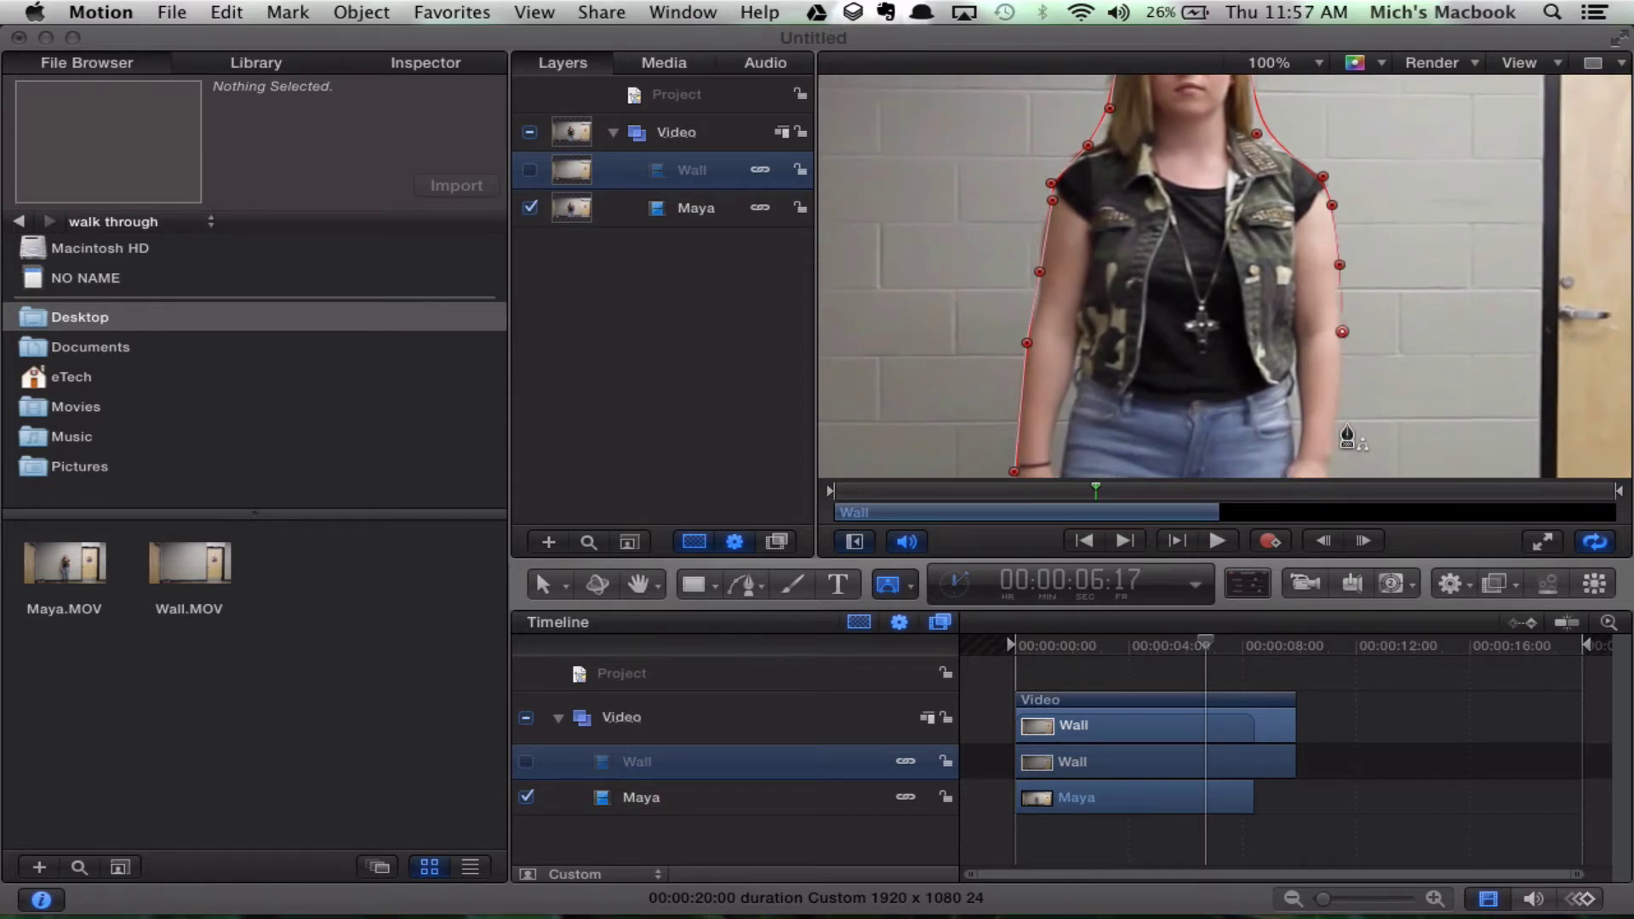
click(1334, 428)
- Continue the mask outline down the right-hand wrist and around the fingertips to the outer thigh
scroll(1337, 434, down, 1)
scroll(1337, 436, down, 3)
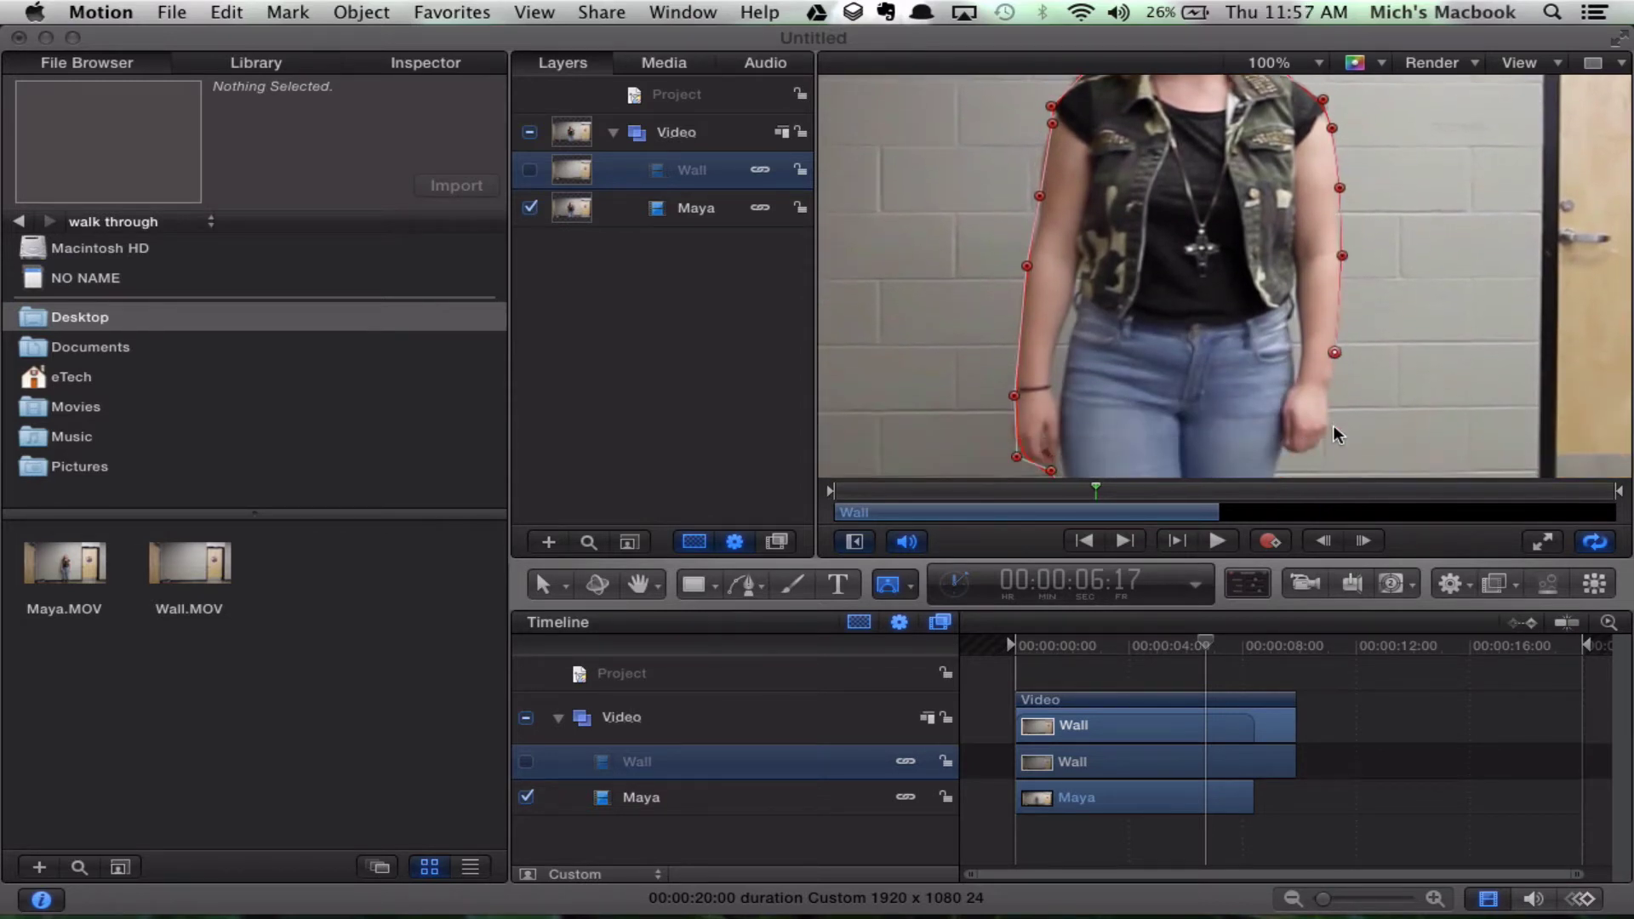
click(1327, 393)
click(1328, 427)
scroll(1330, 431, down, 2)
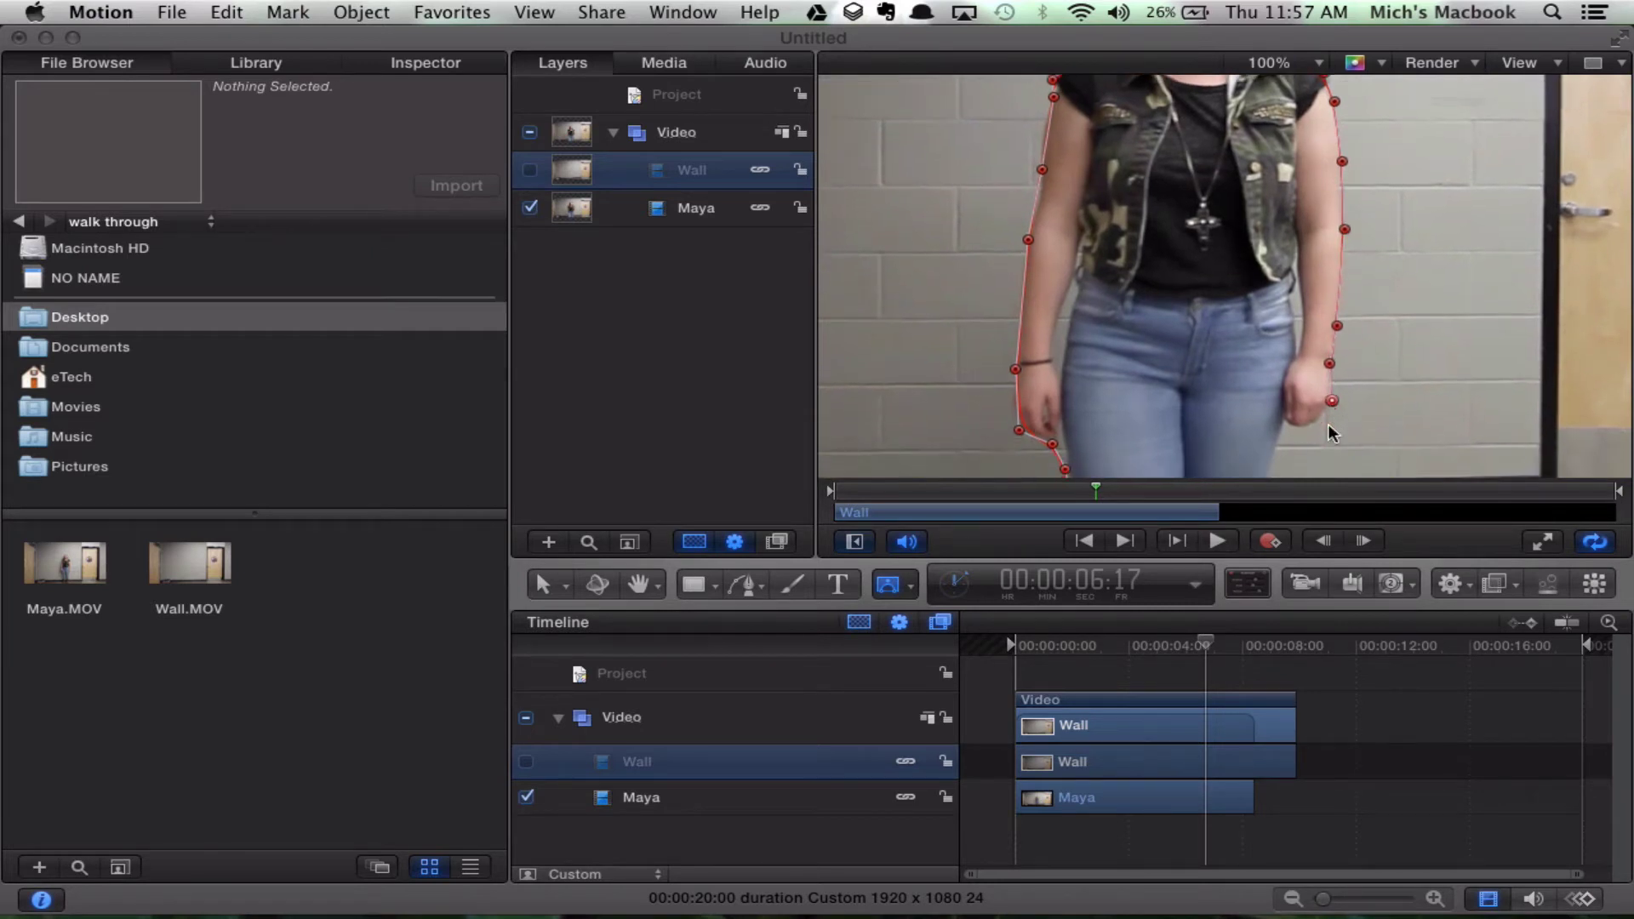
click(1297, 415)
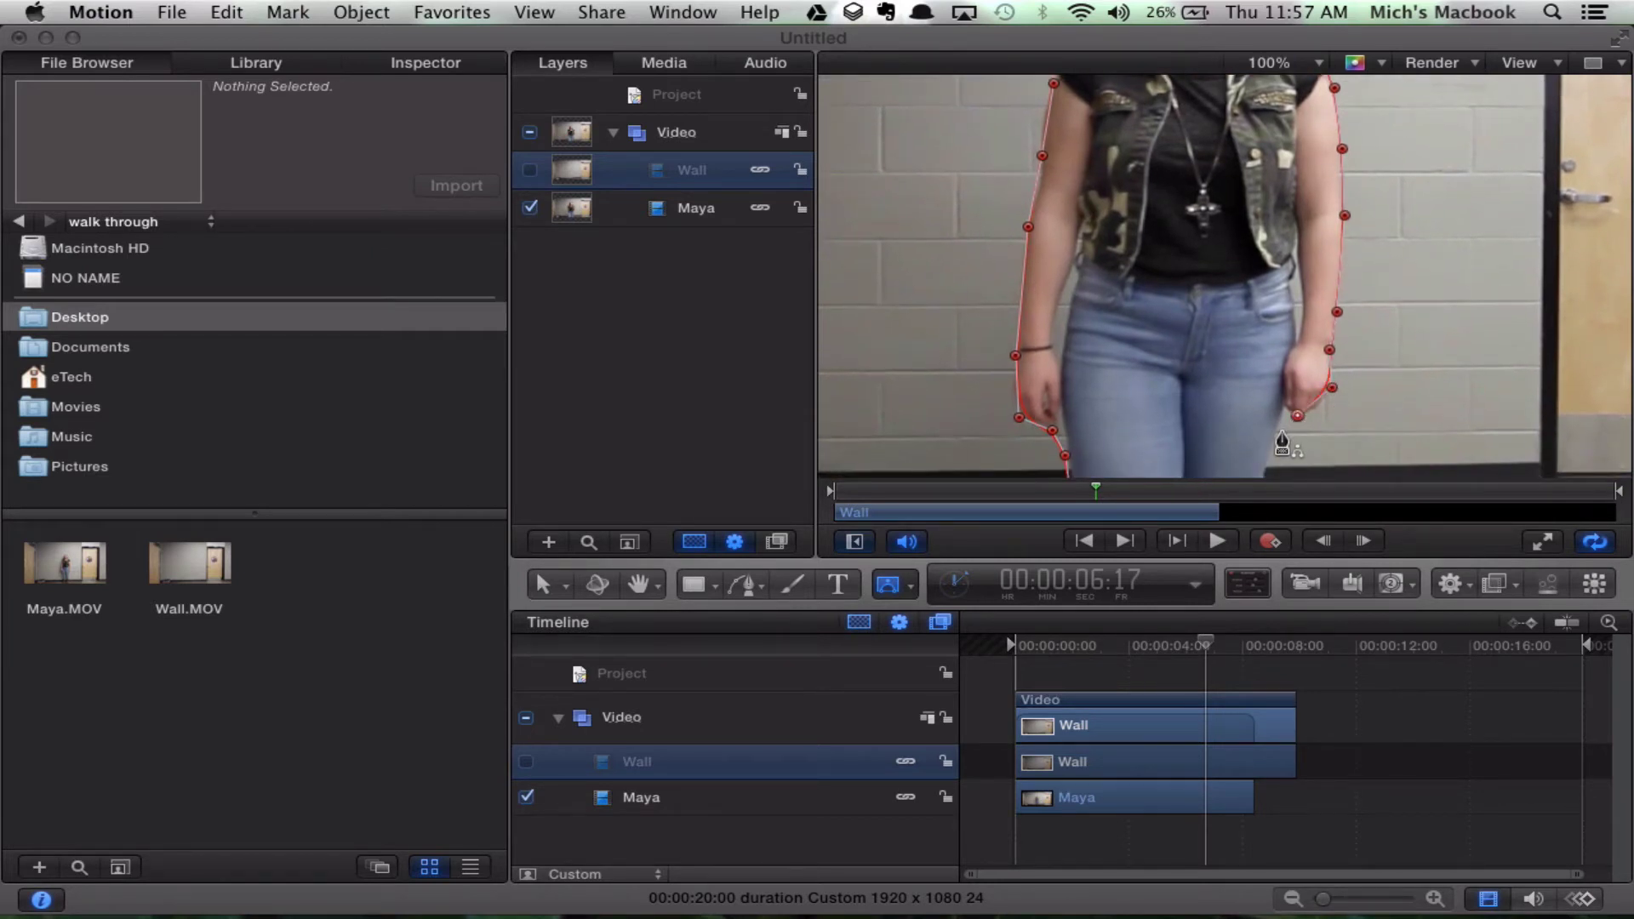
click(1278, 433)
- Extend the mask down the outside of the right-hand leg to below the frame and close it at its starting point
scroll(1276, 442, down, 3)
scroll(1277, 459, down, 2)
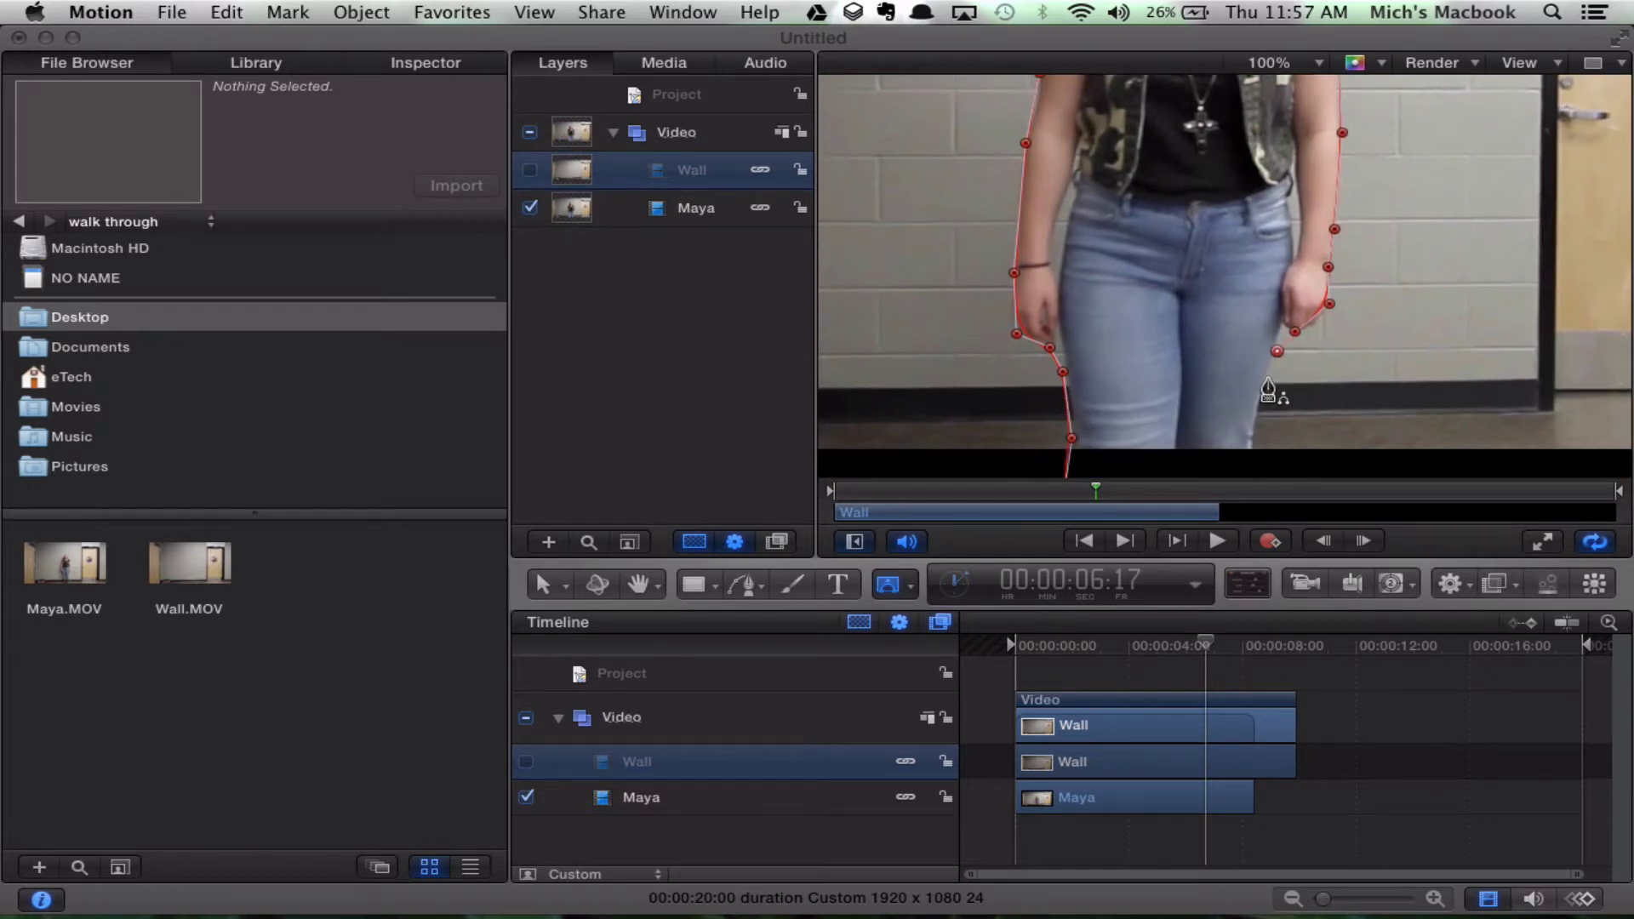
click(1254, 430)
scroll(1257, 434, down, 5)
scroll(1254, 427, down, 2)
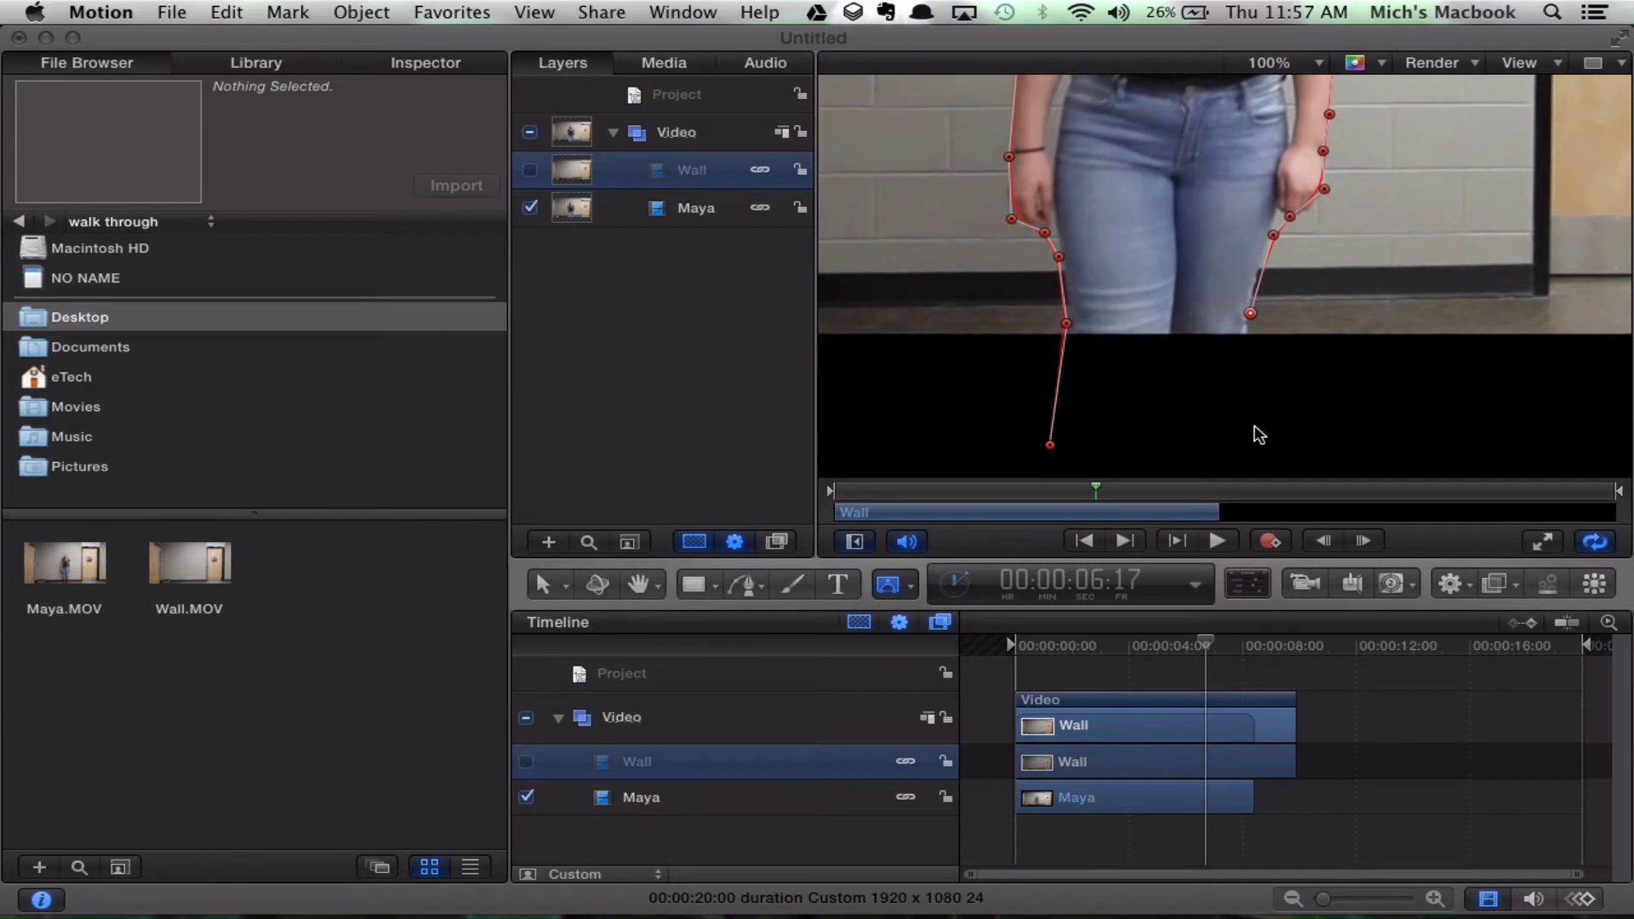
click(1255, 435)
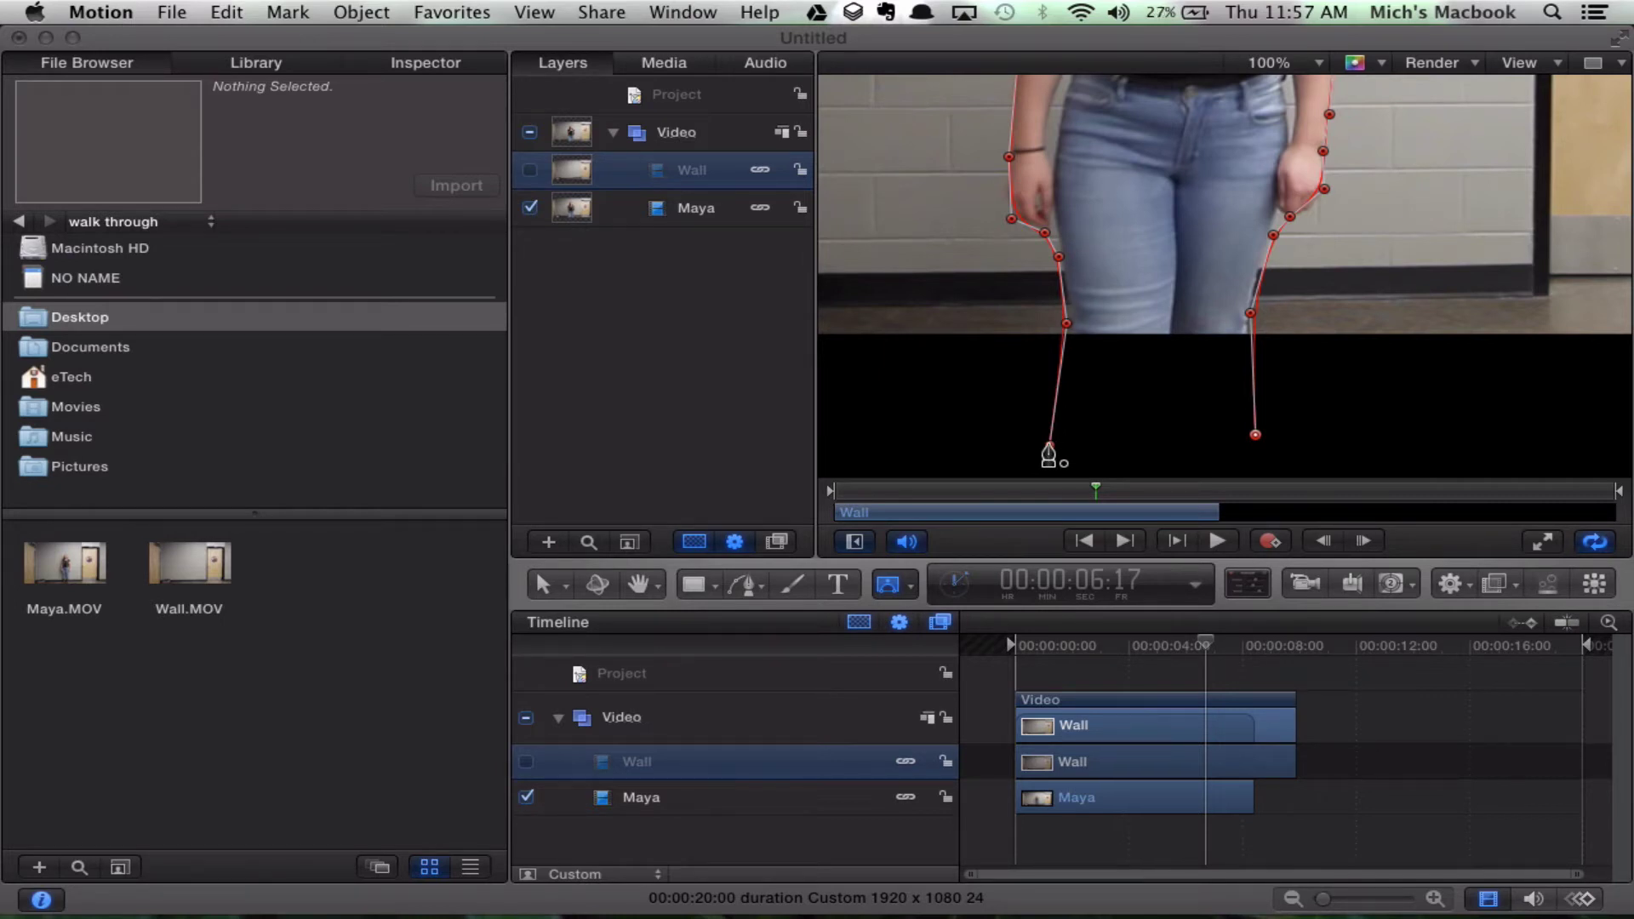
click(1050, 444)
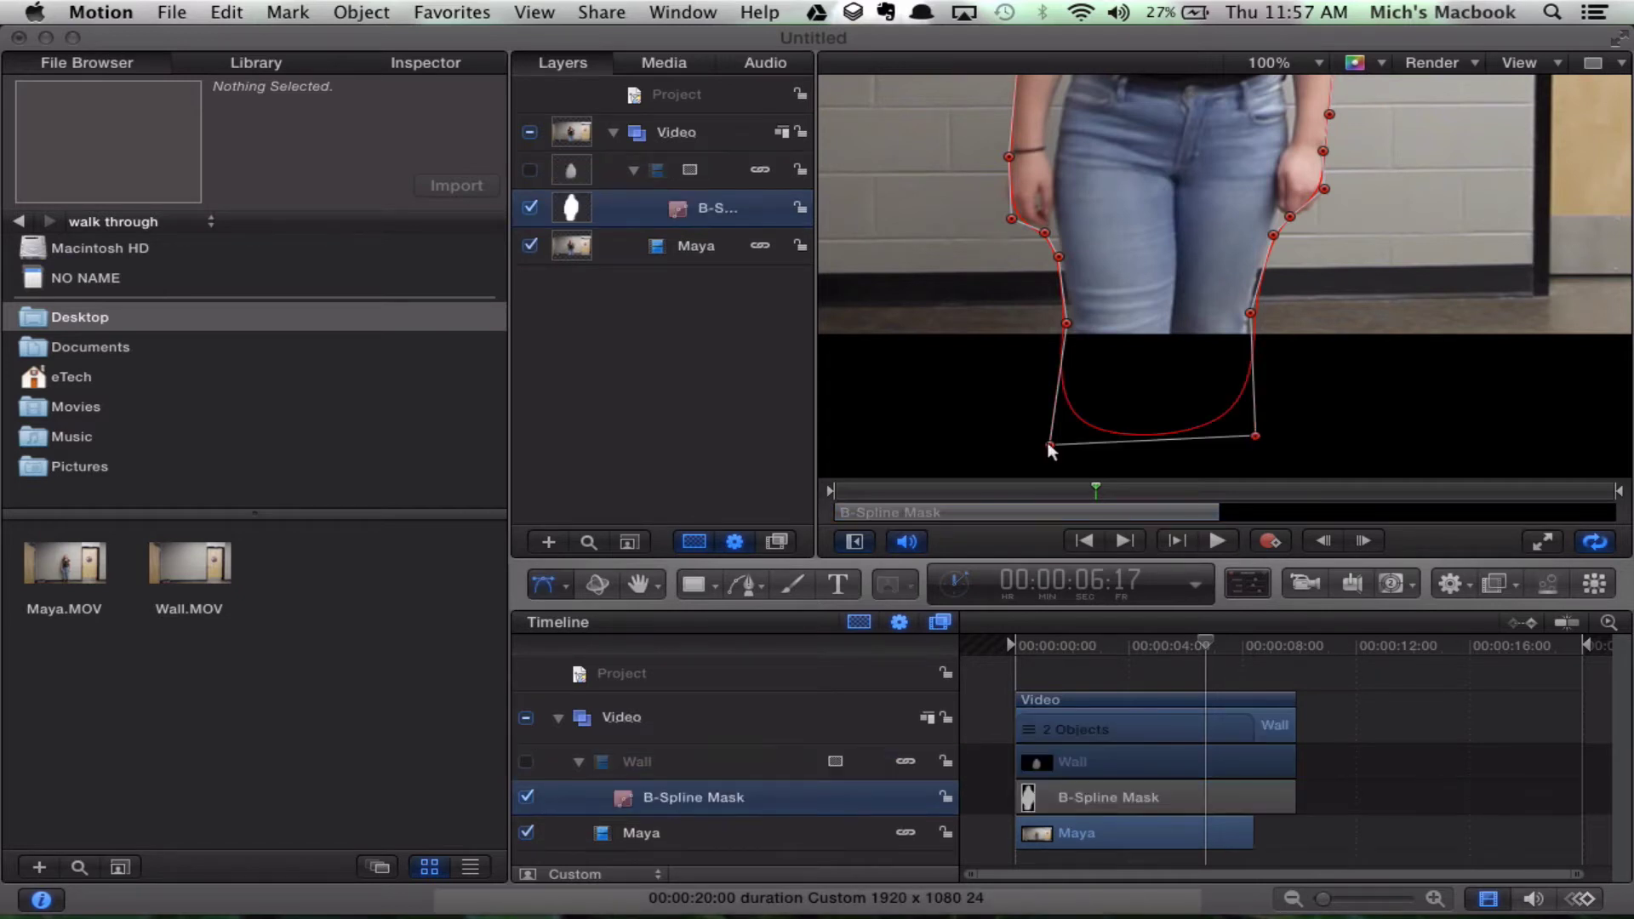
- View the canvas at 50% and make the masked Wall layer visible again
scroll(1142, 323, up, 3)
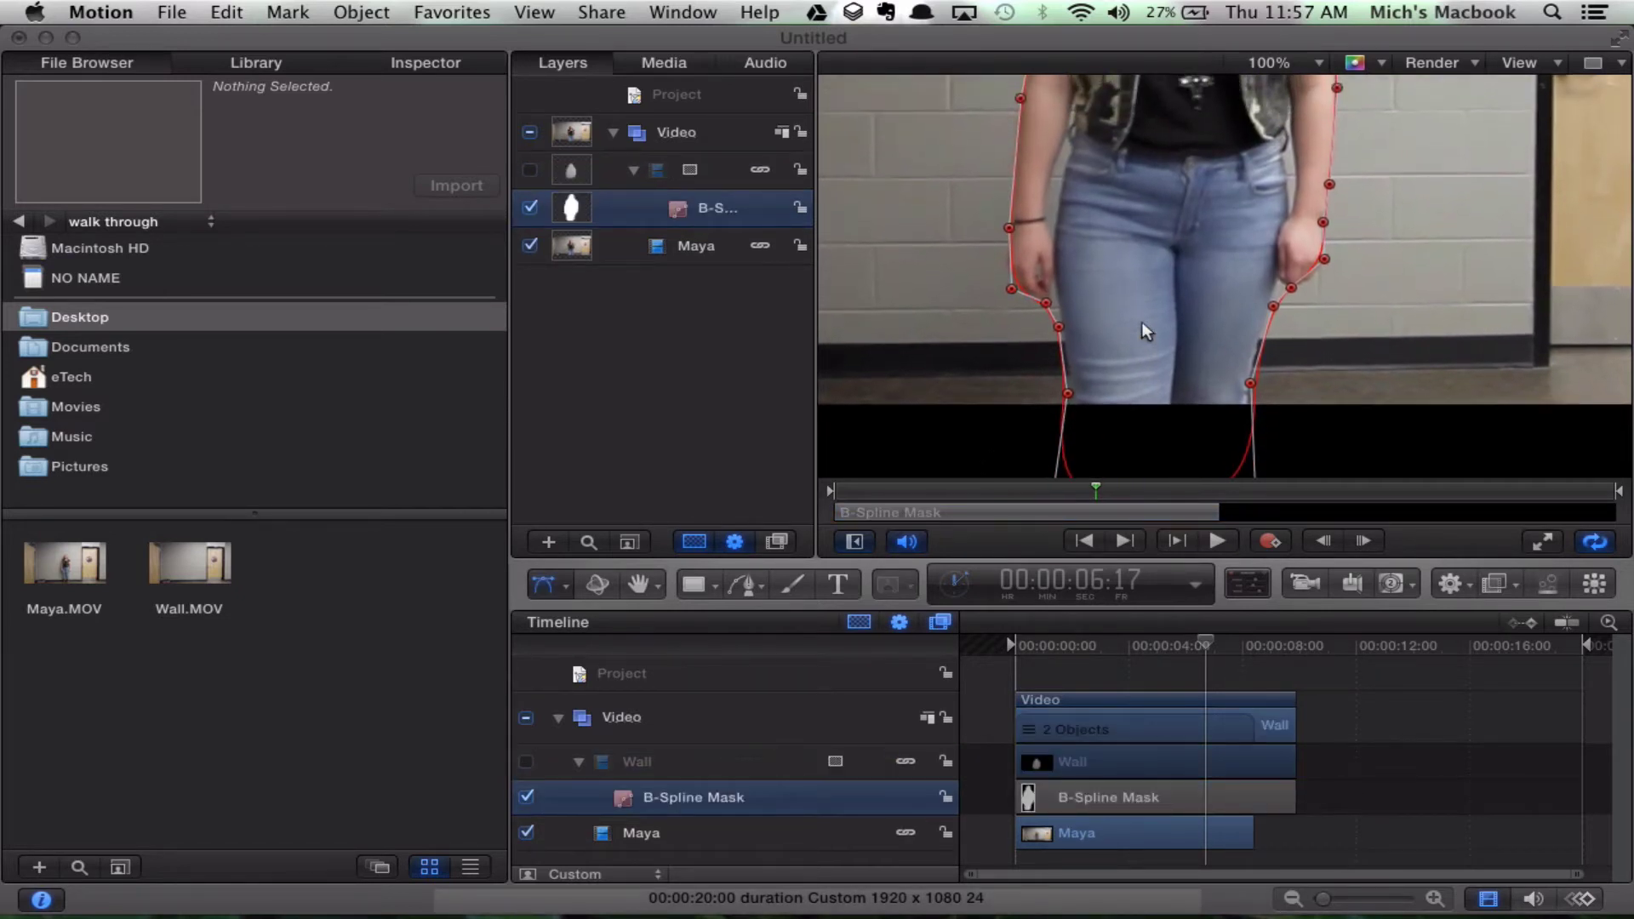
click(1319, 64)
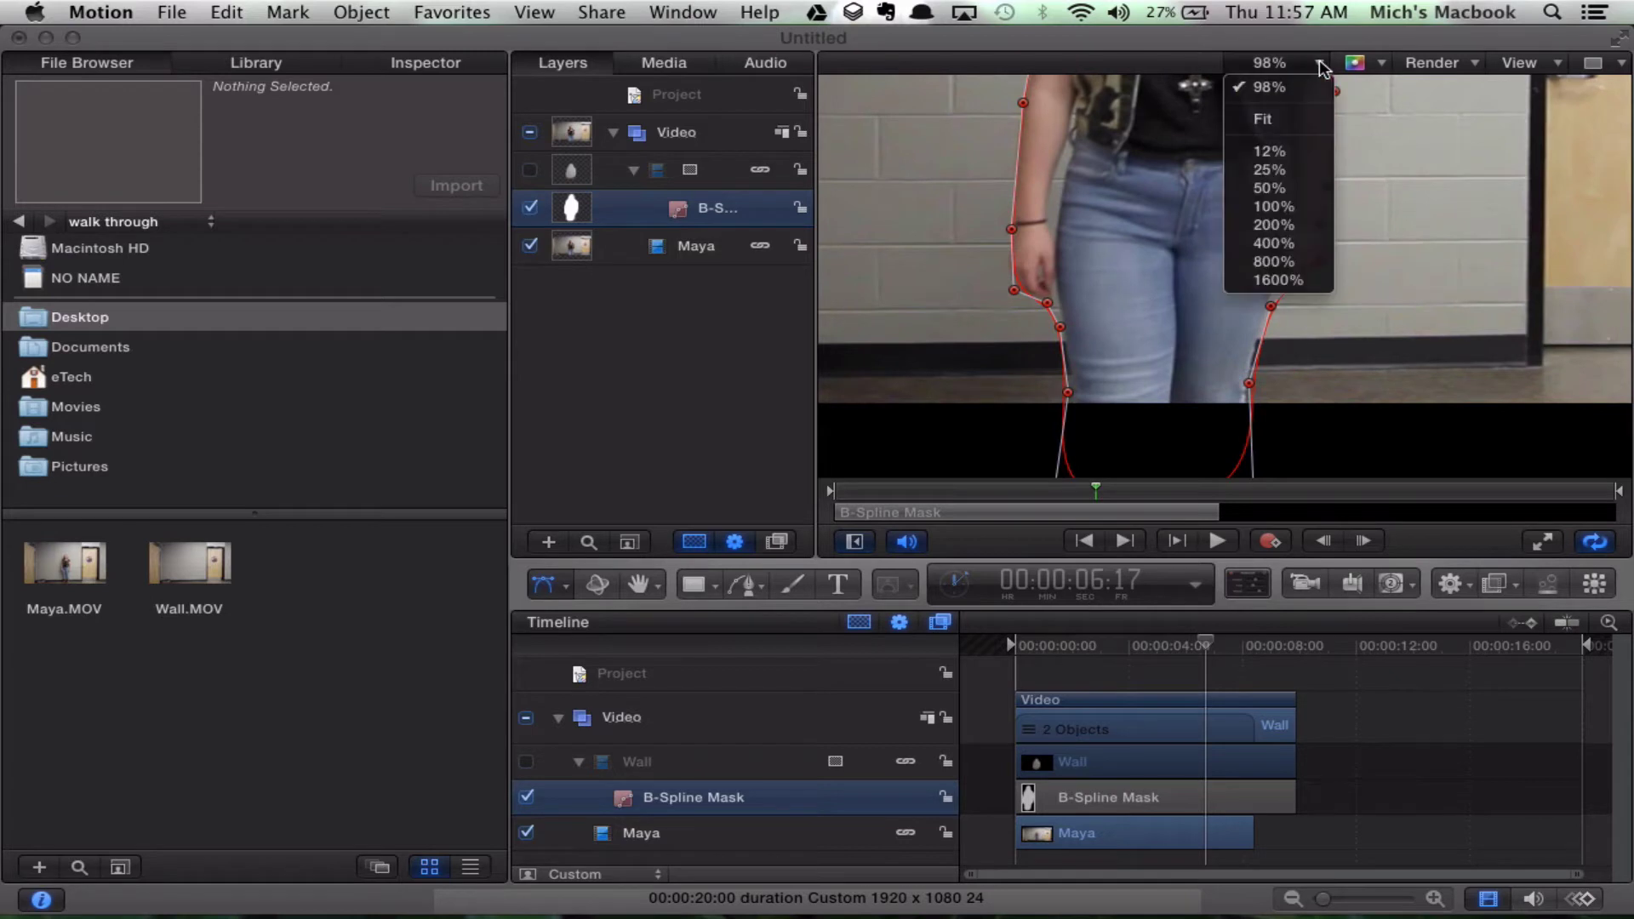
click(1276, 187)
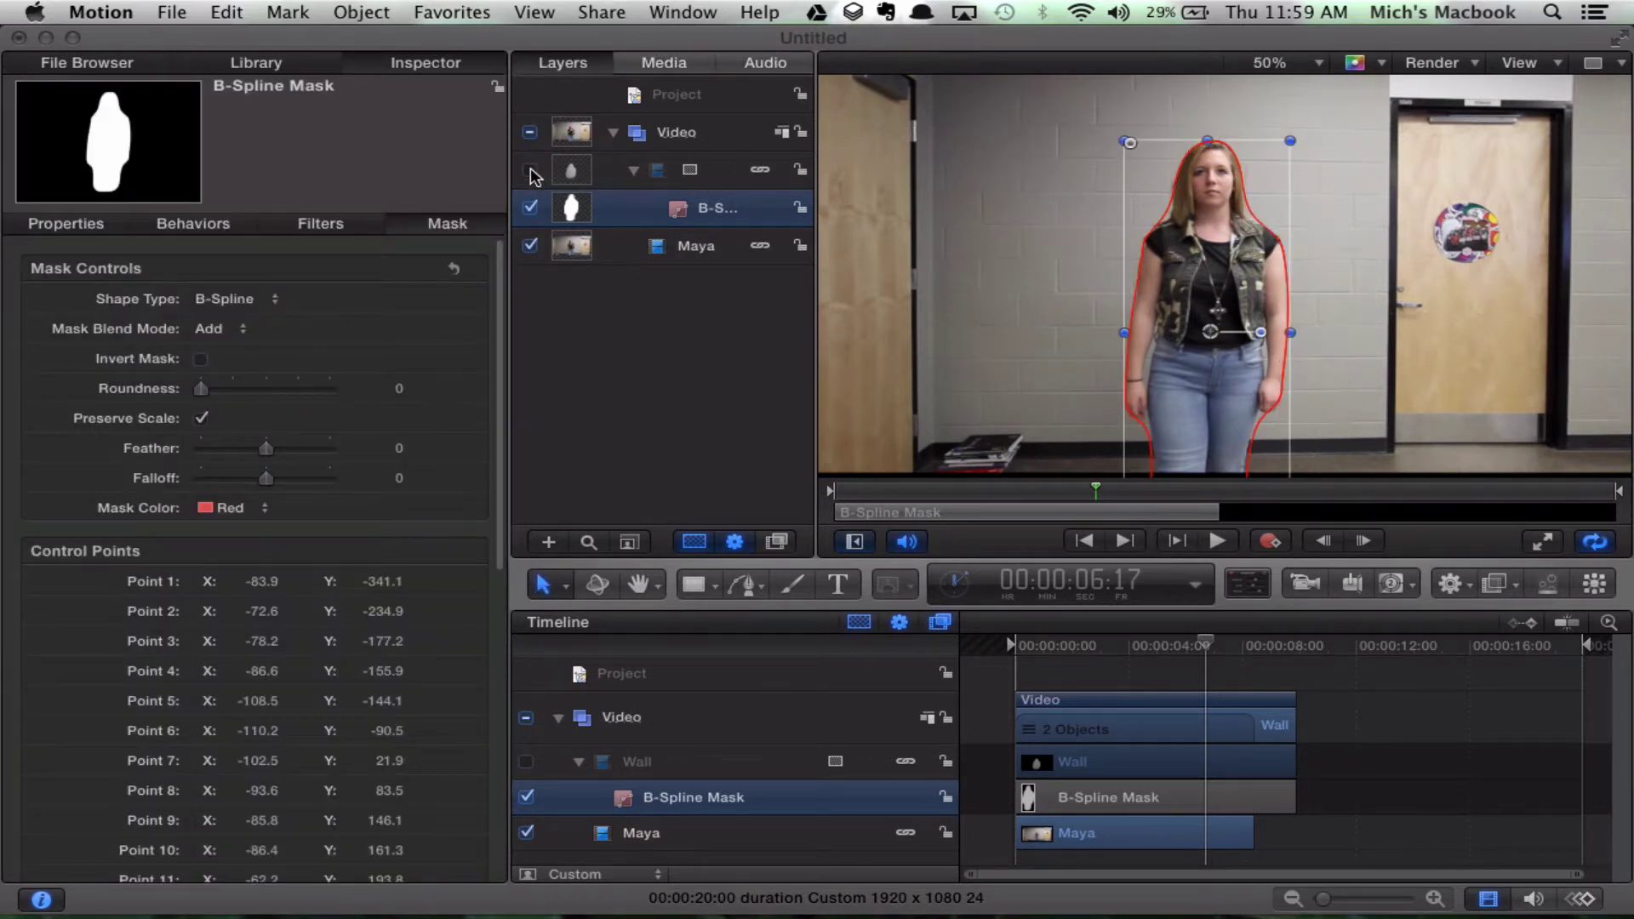
click(567, 173)
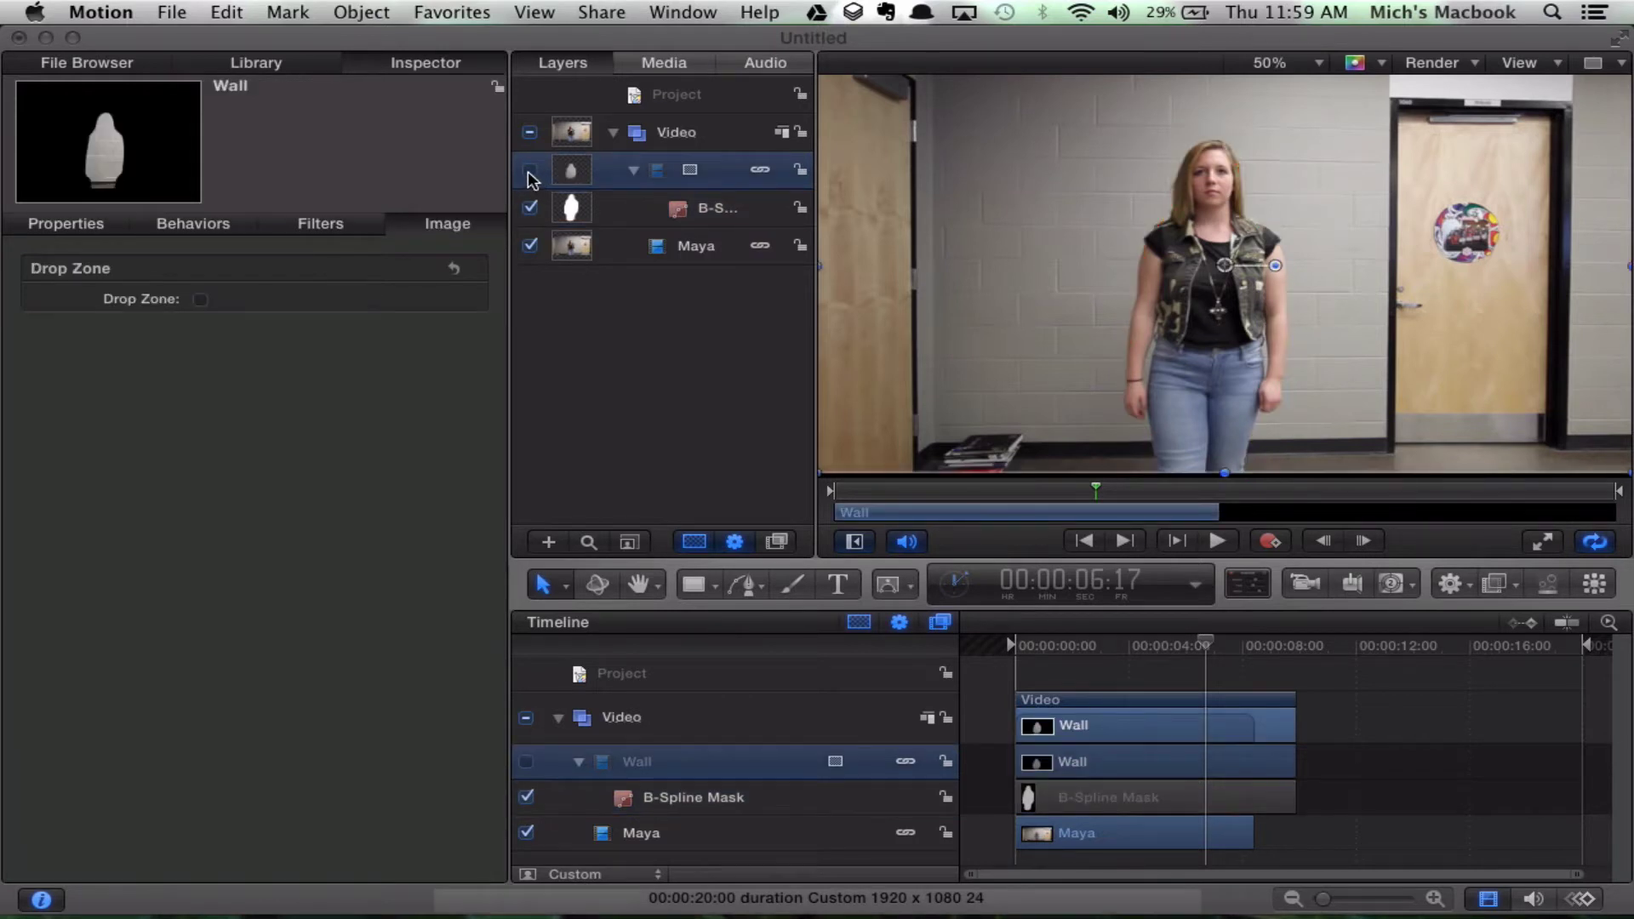
click(529, 172)
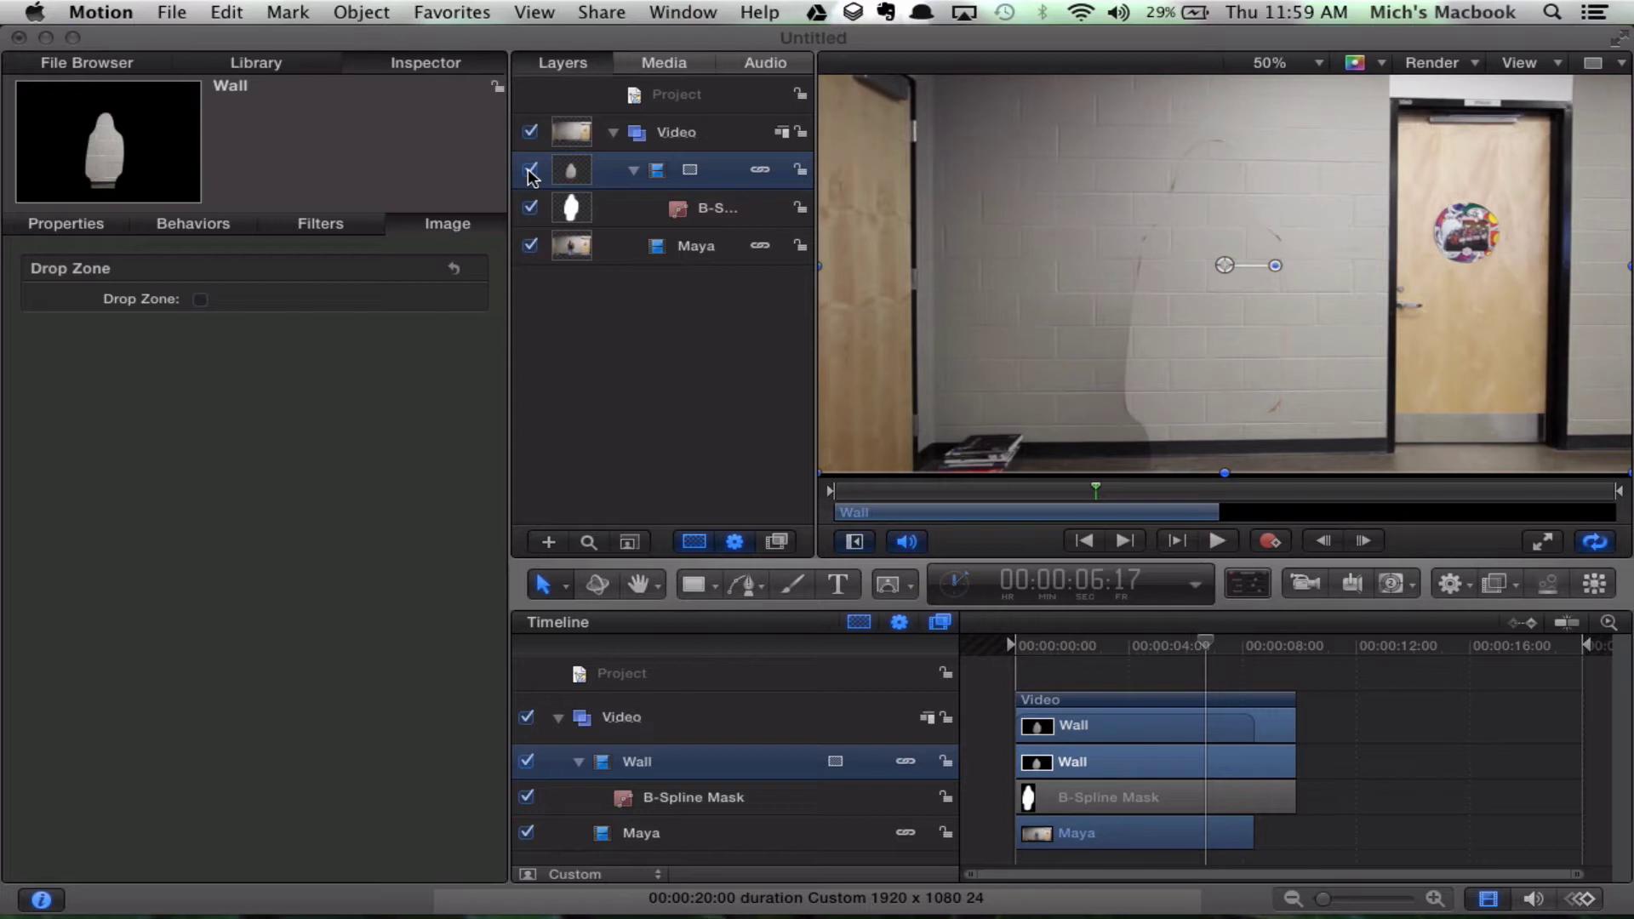
- Invert the B-Spline mask and add a Control Points keyframe at 00:00:06:18
click(702, 215)
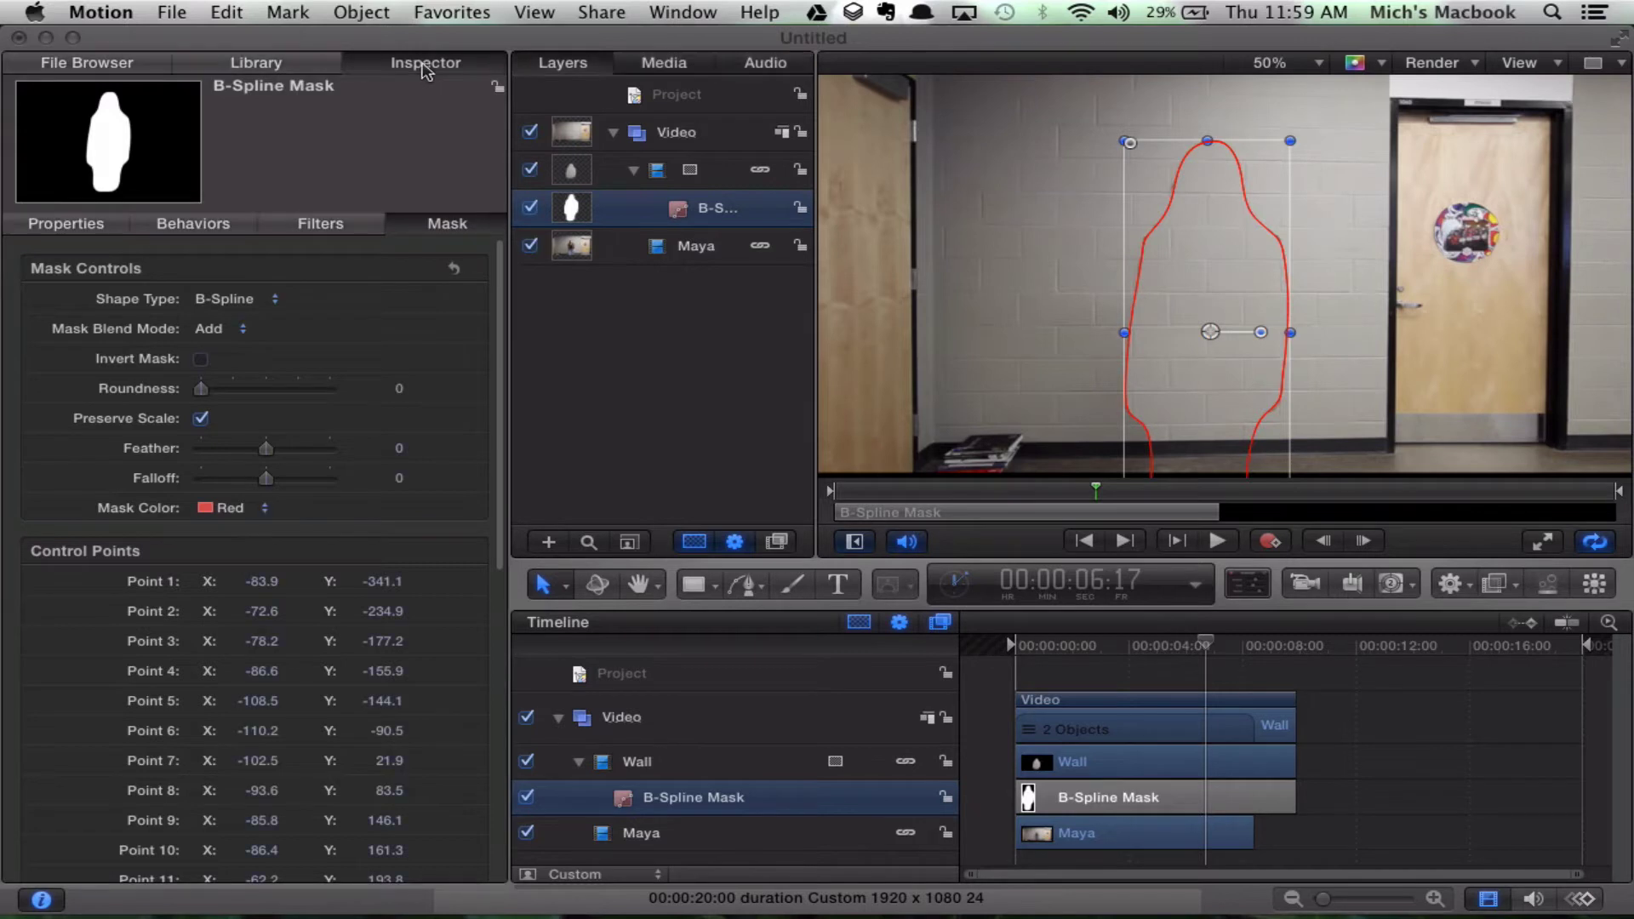
click(202, 361)
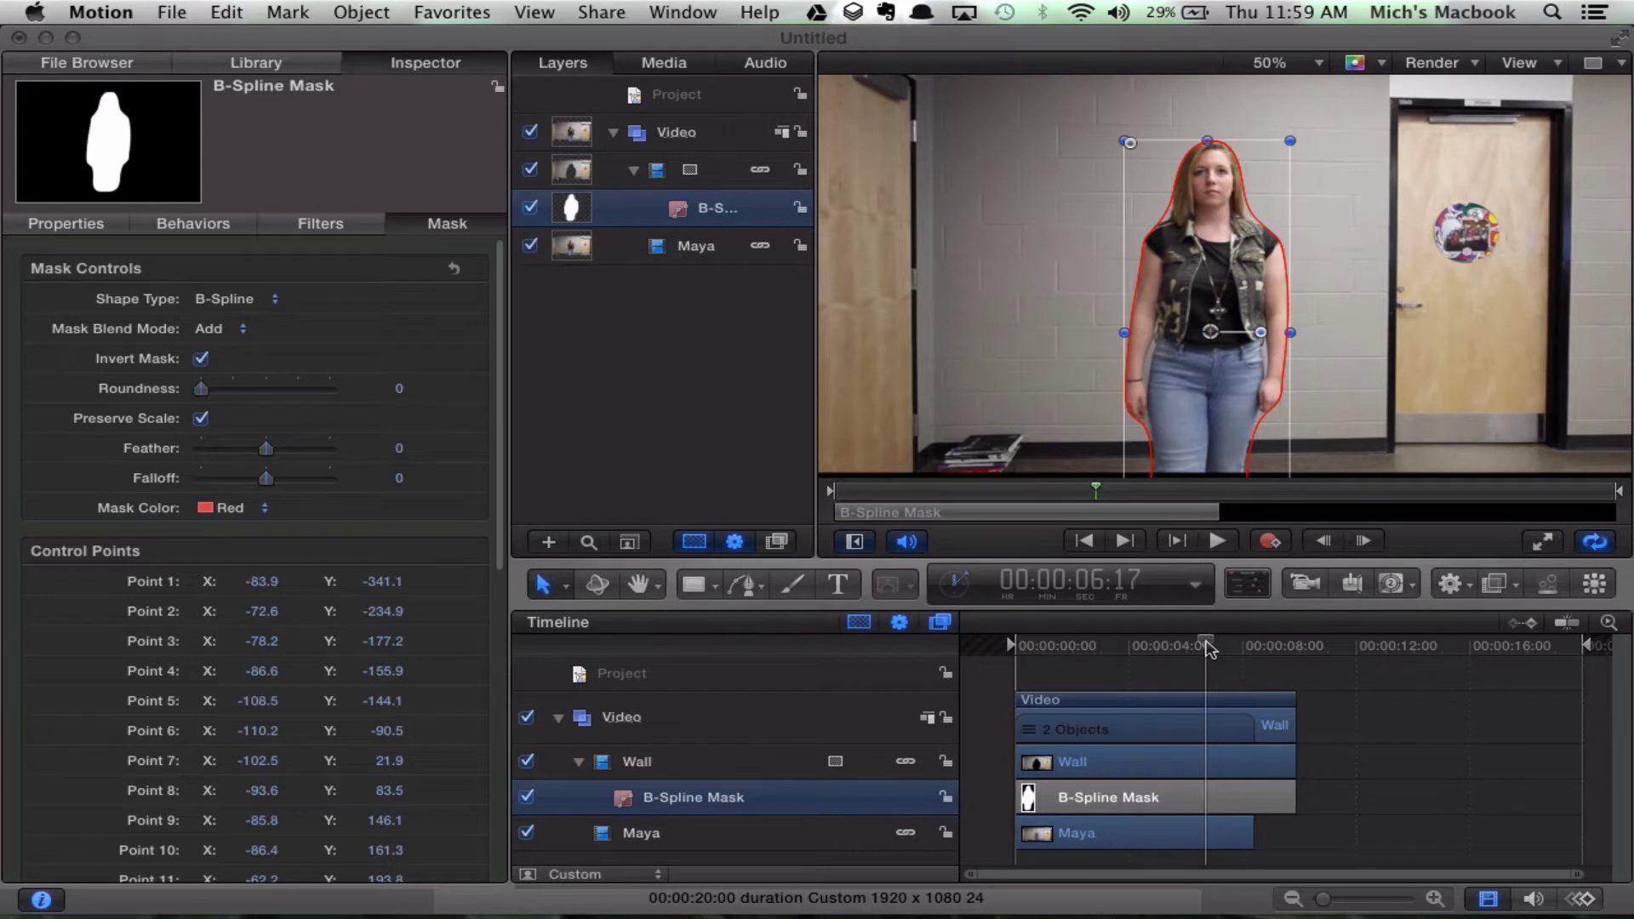
mouse_move(1205, 644)
mouse_down()
mouse_move(1173, 646)
mouse_move(1208, 647)
mouse_up()
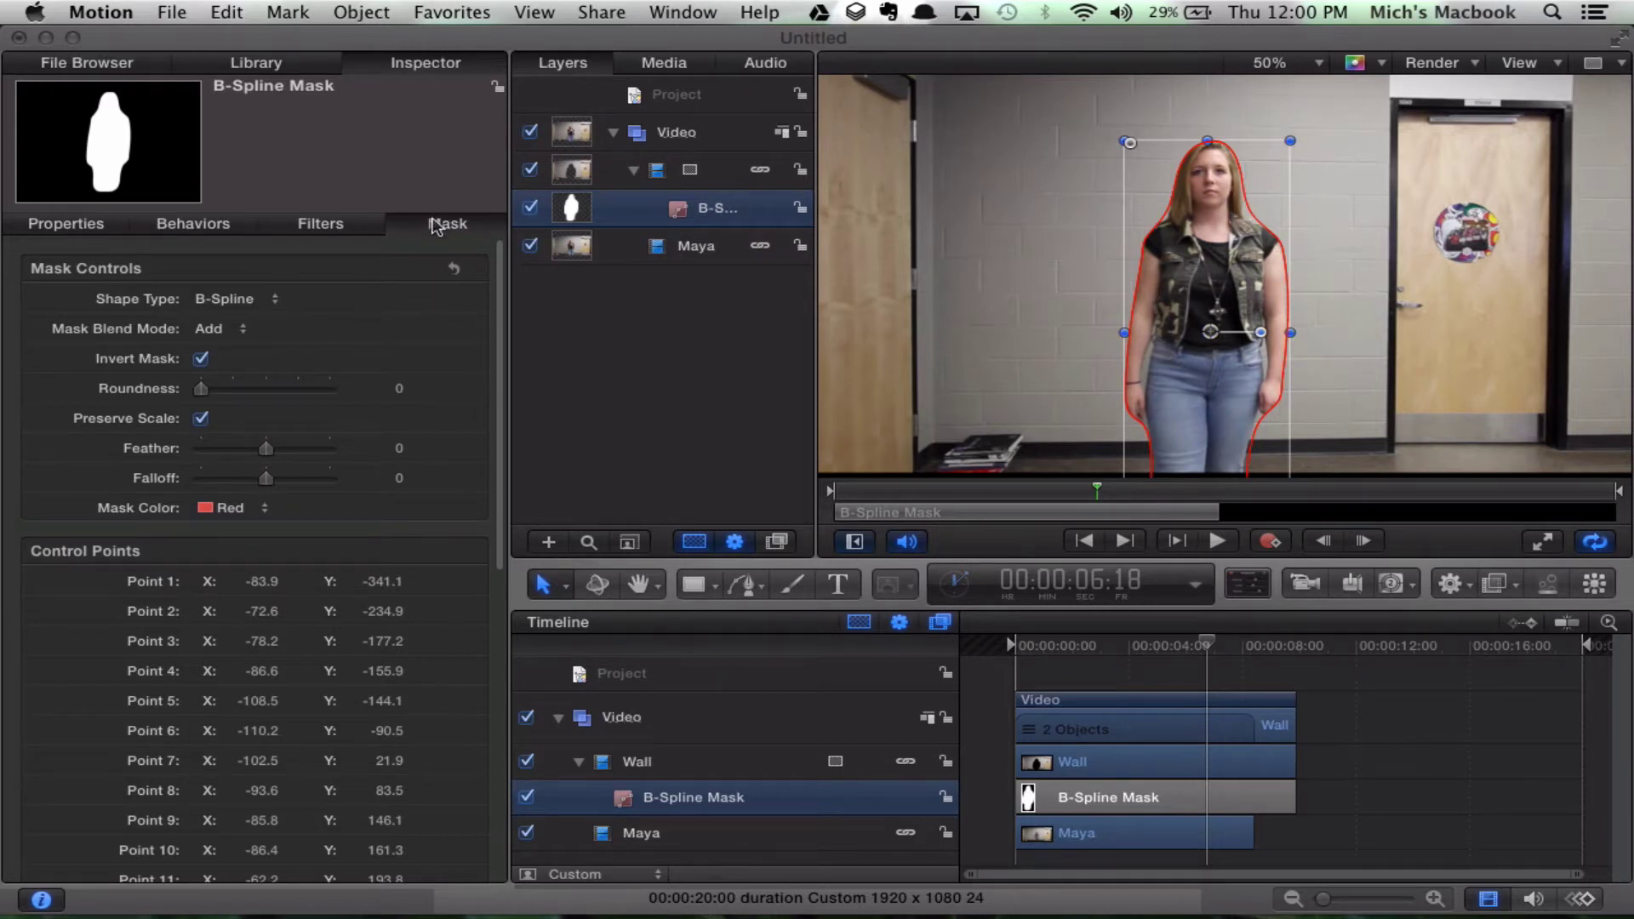
mouse_move(425, 561)
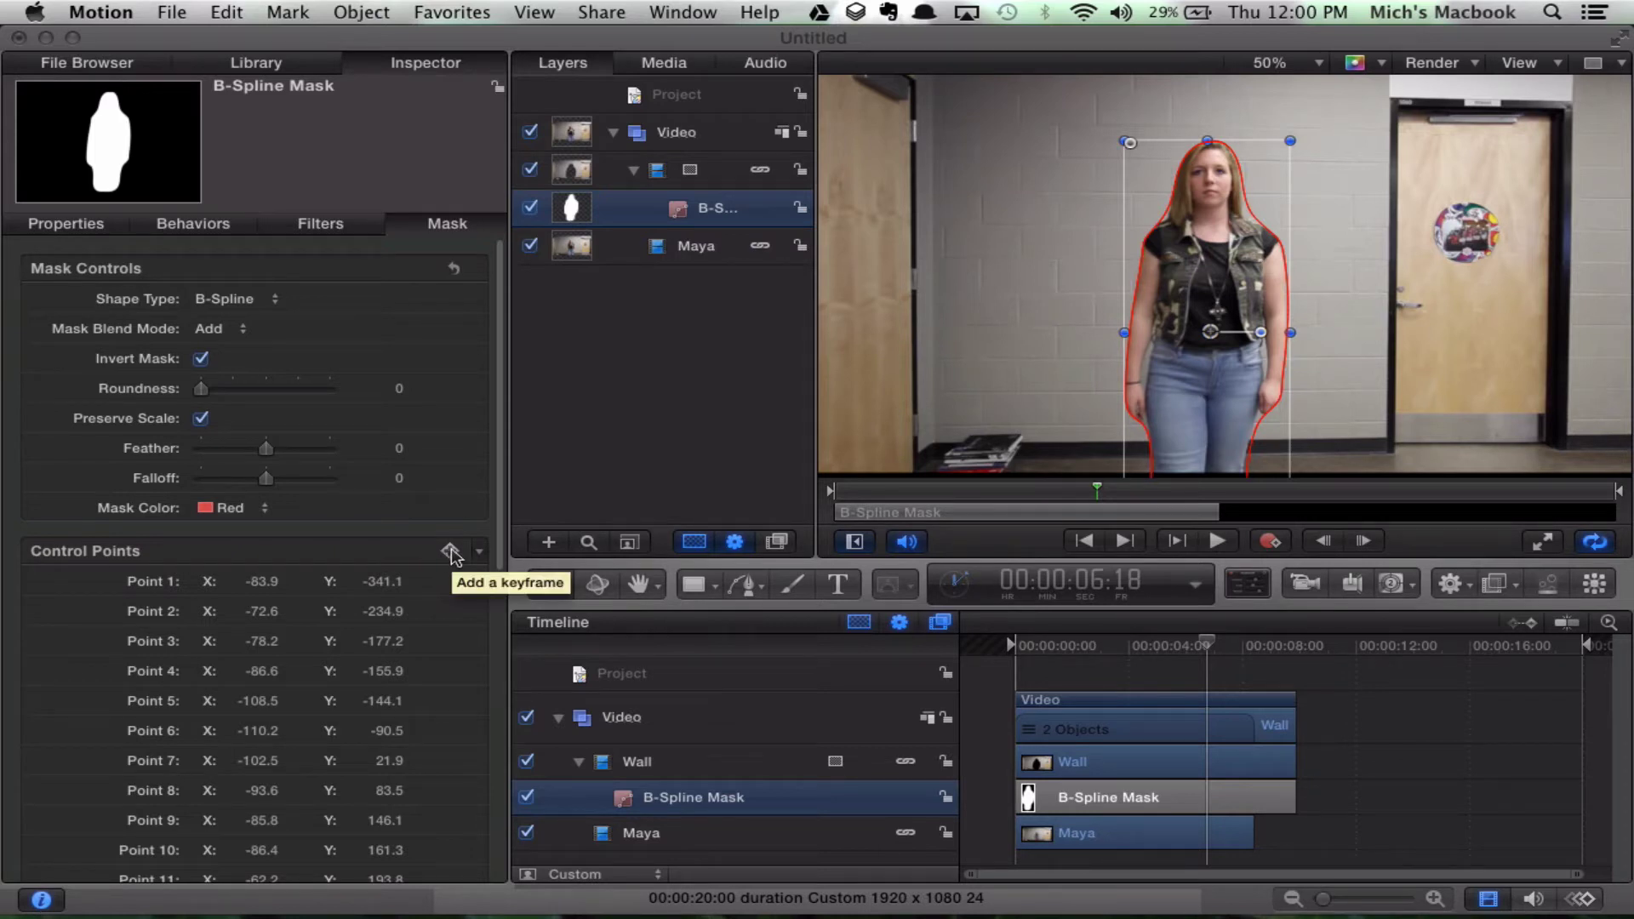
click(450, 552)
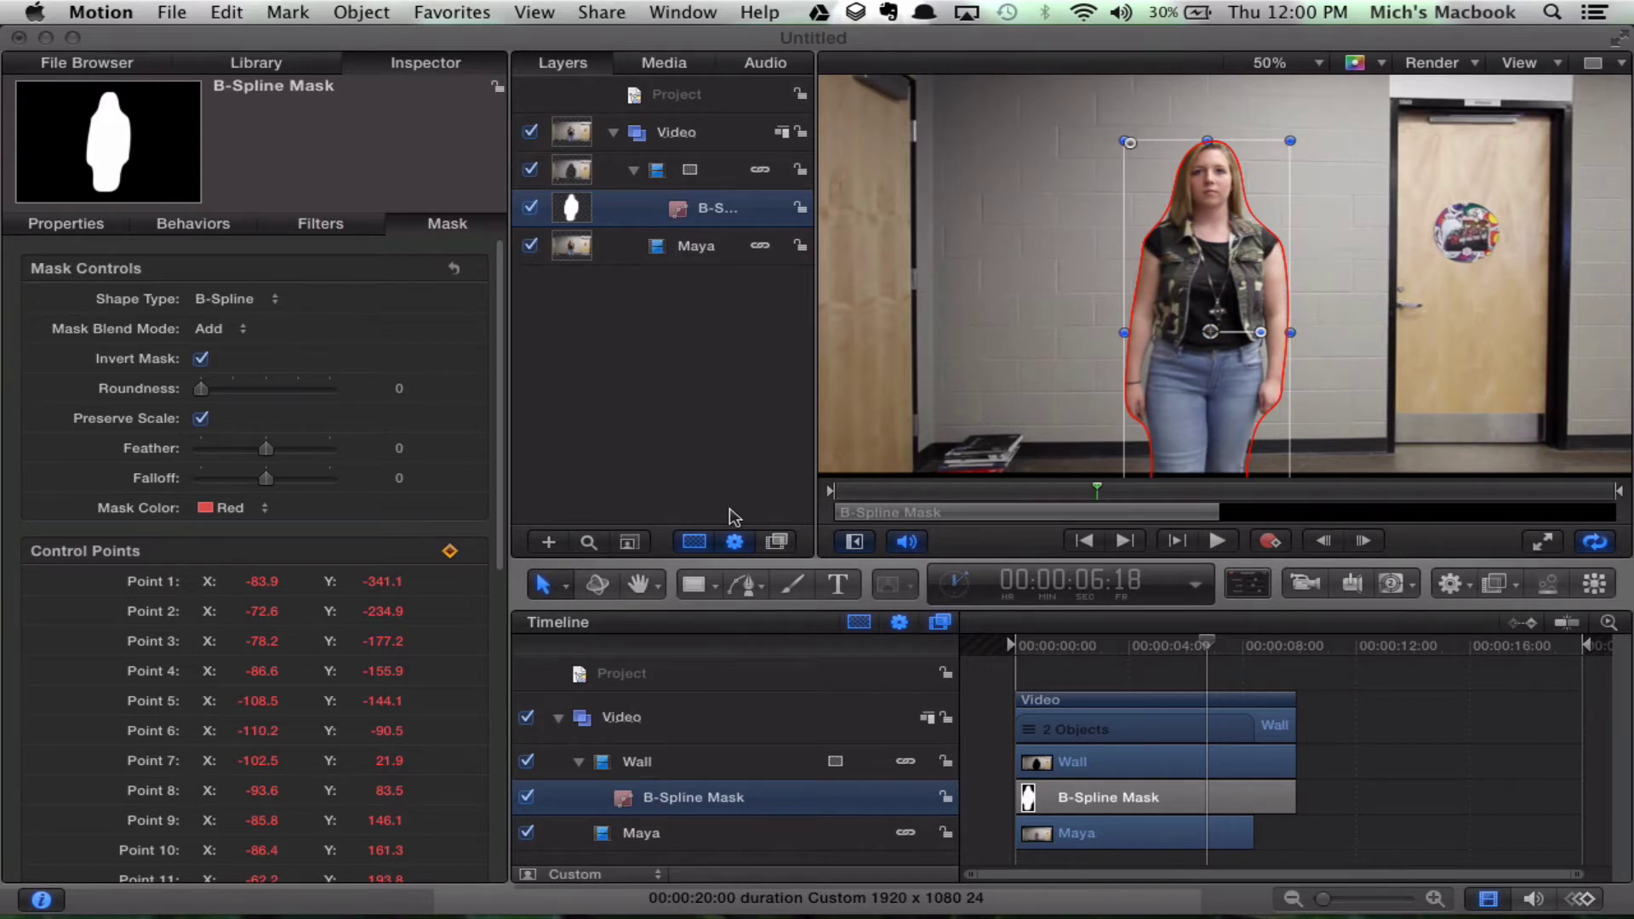
- Step back four frames to 00:00:06:14 and switch the B-Spline mask to Edit Points
key(Left)
key(Left)
key(Left)
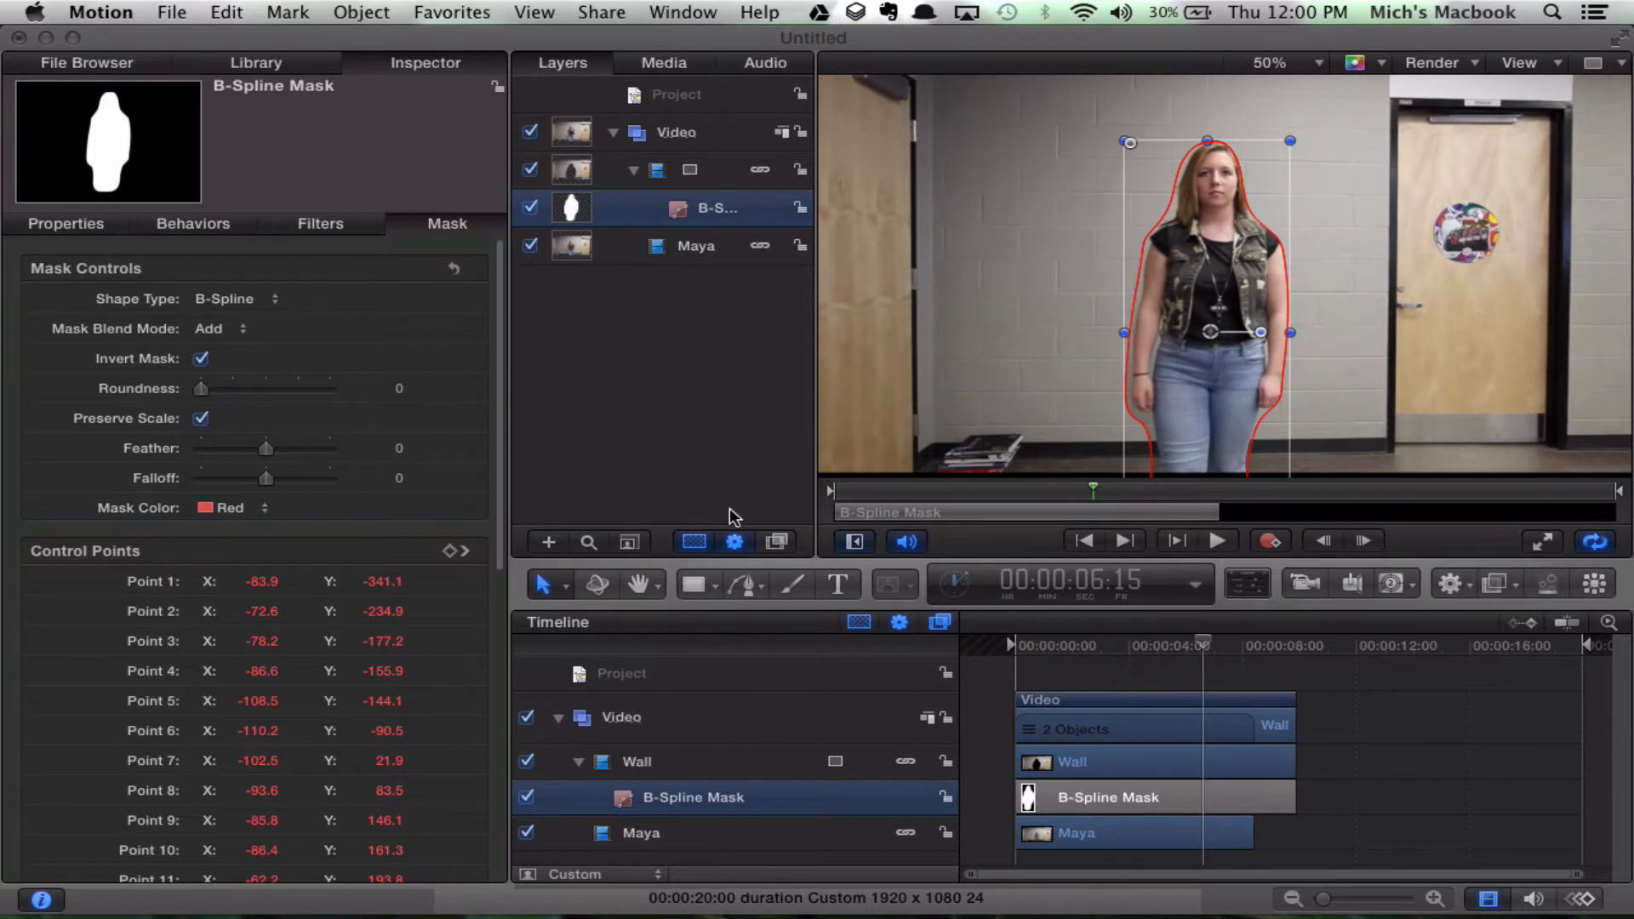
key(Left)
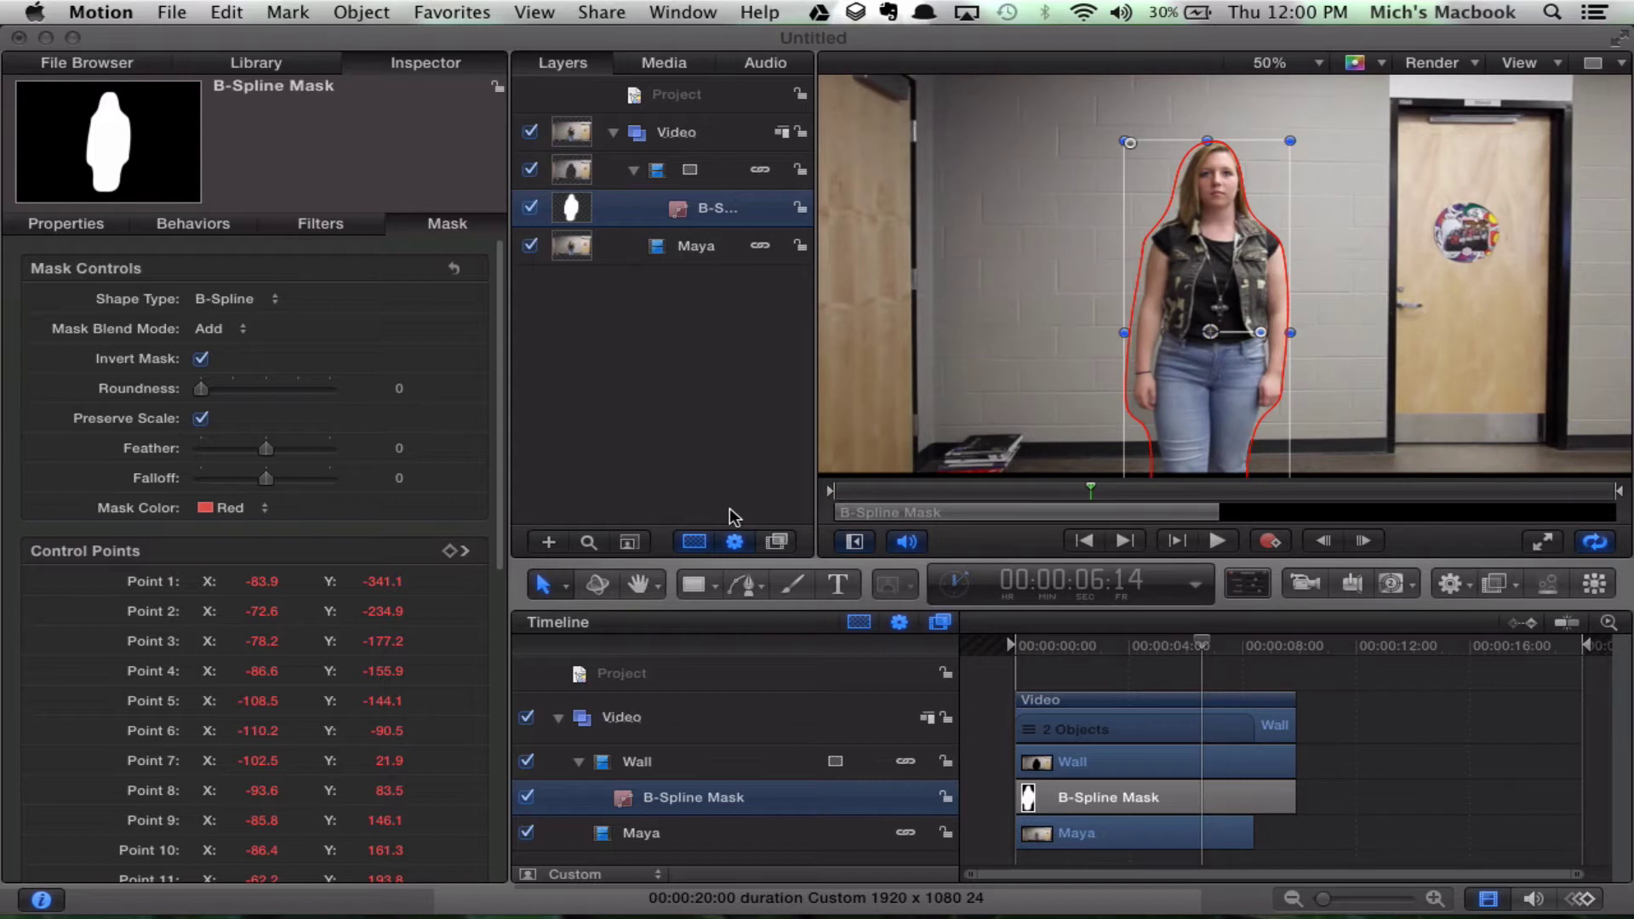
right_click(1180, 302)
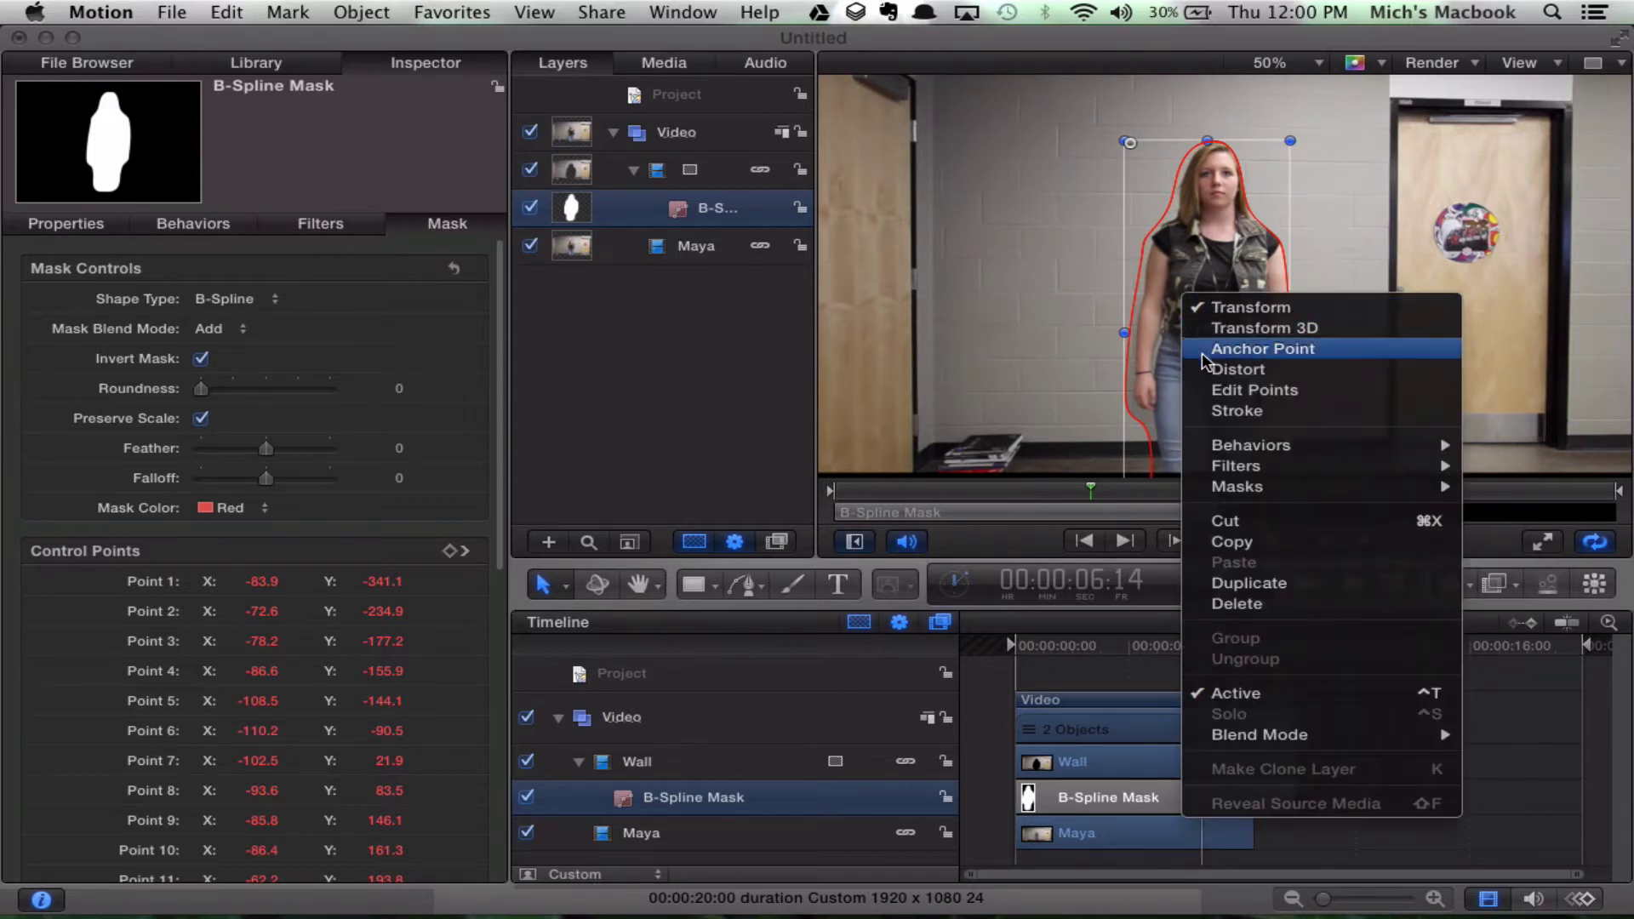
click(1254, 389)
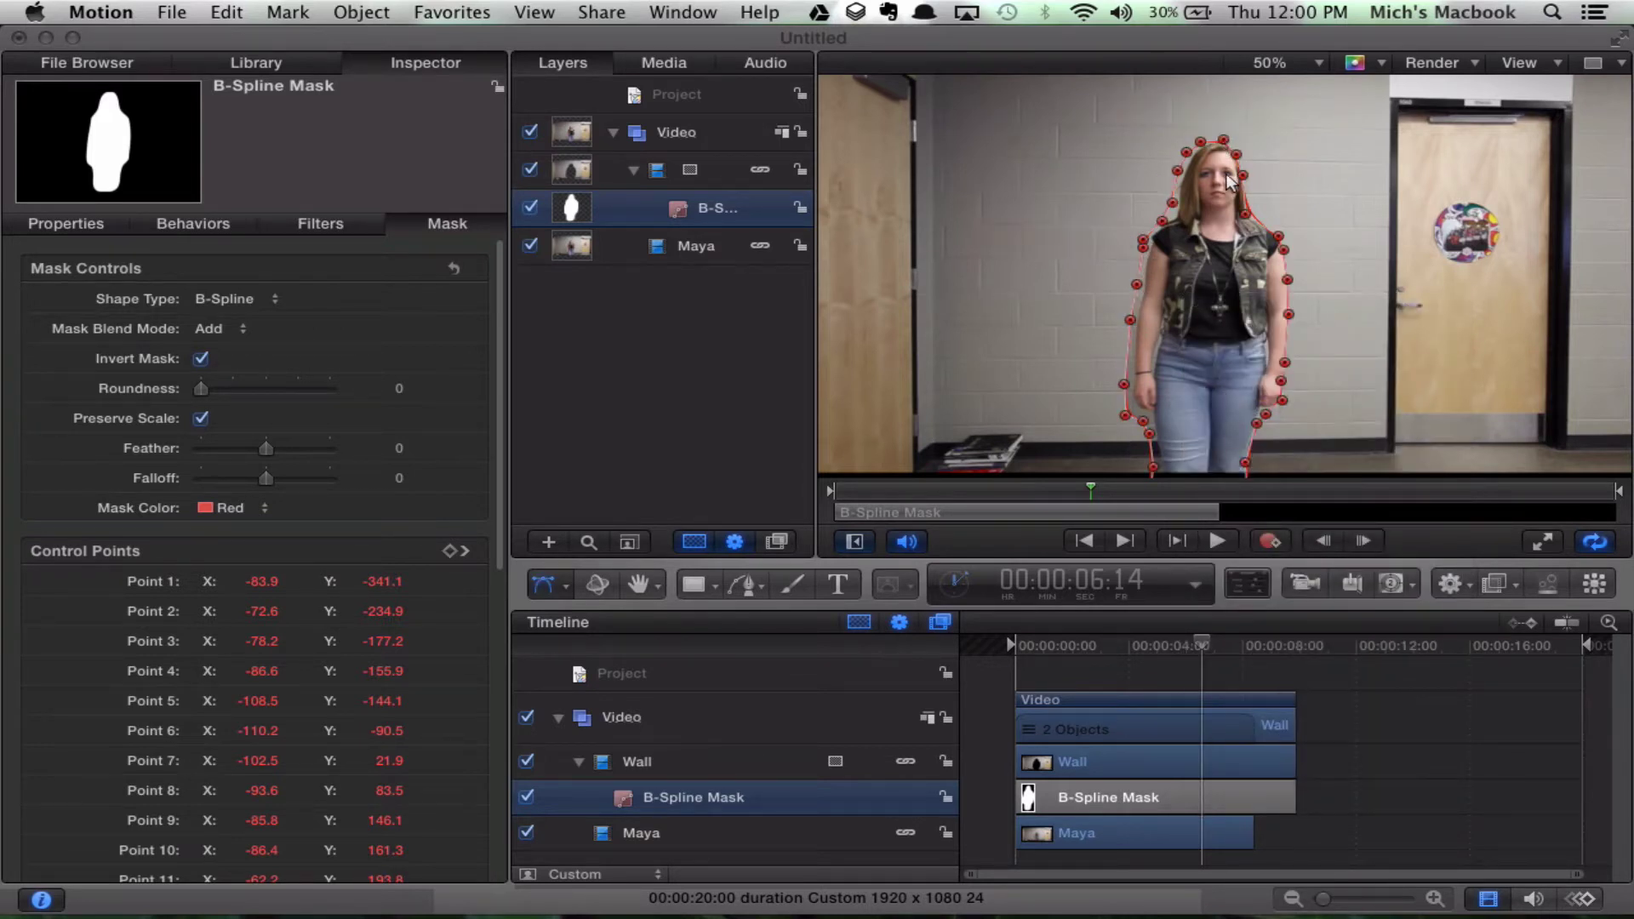
- At 100% zoom, reposition the mask's control points to fit tightly around the hair and both shoulders
click(1318, 63)
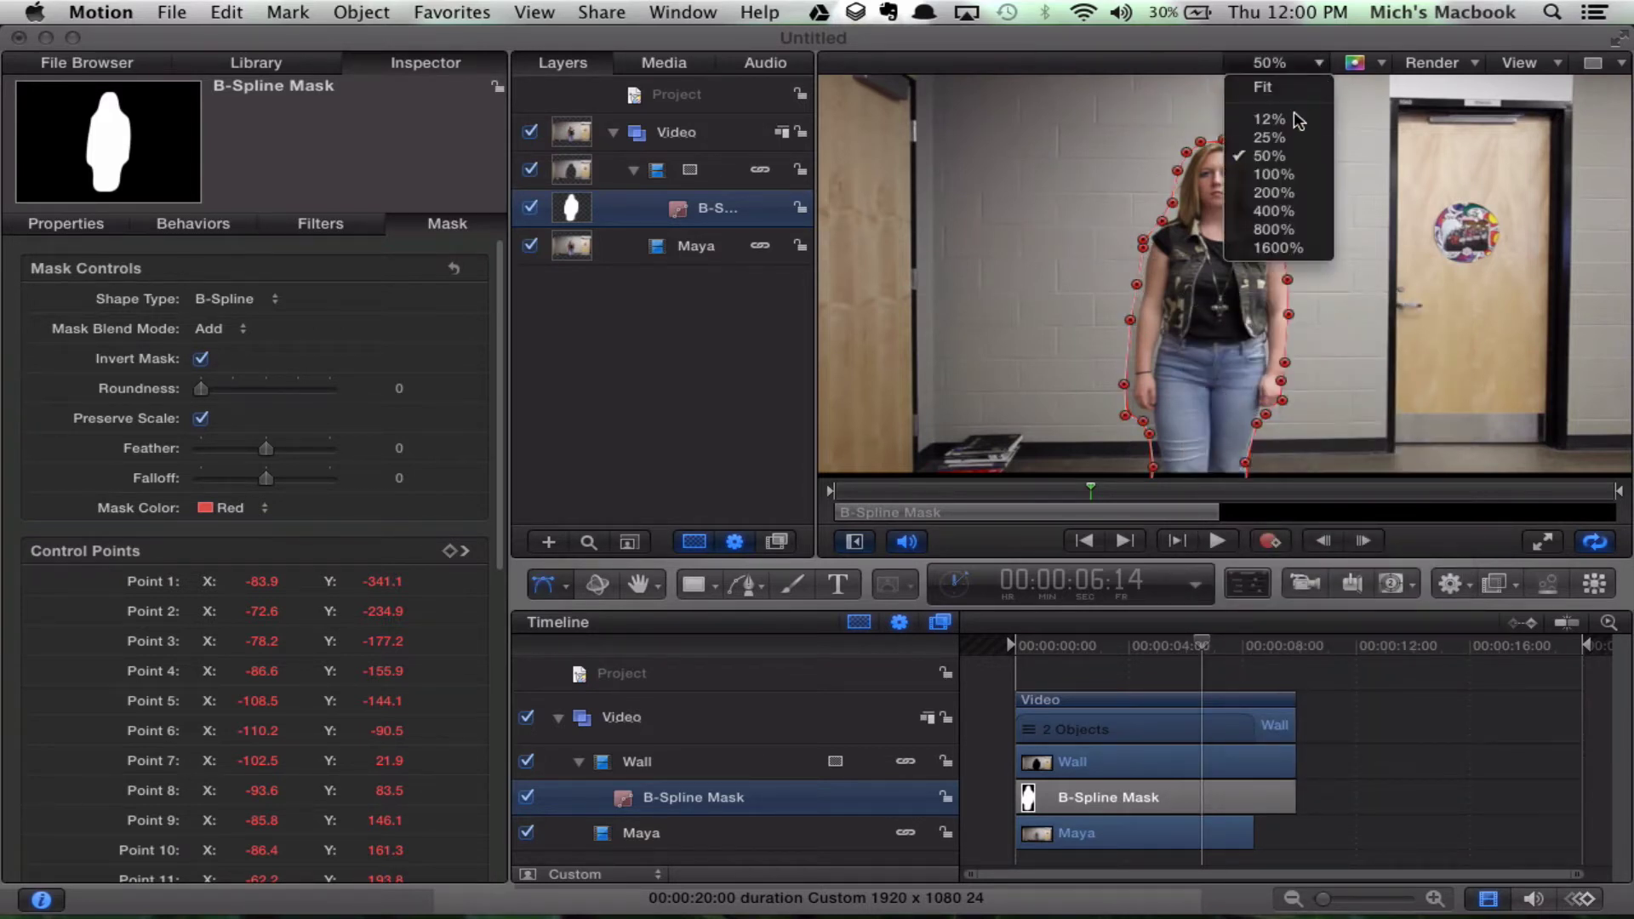
click(1280, 174)
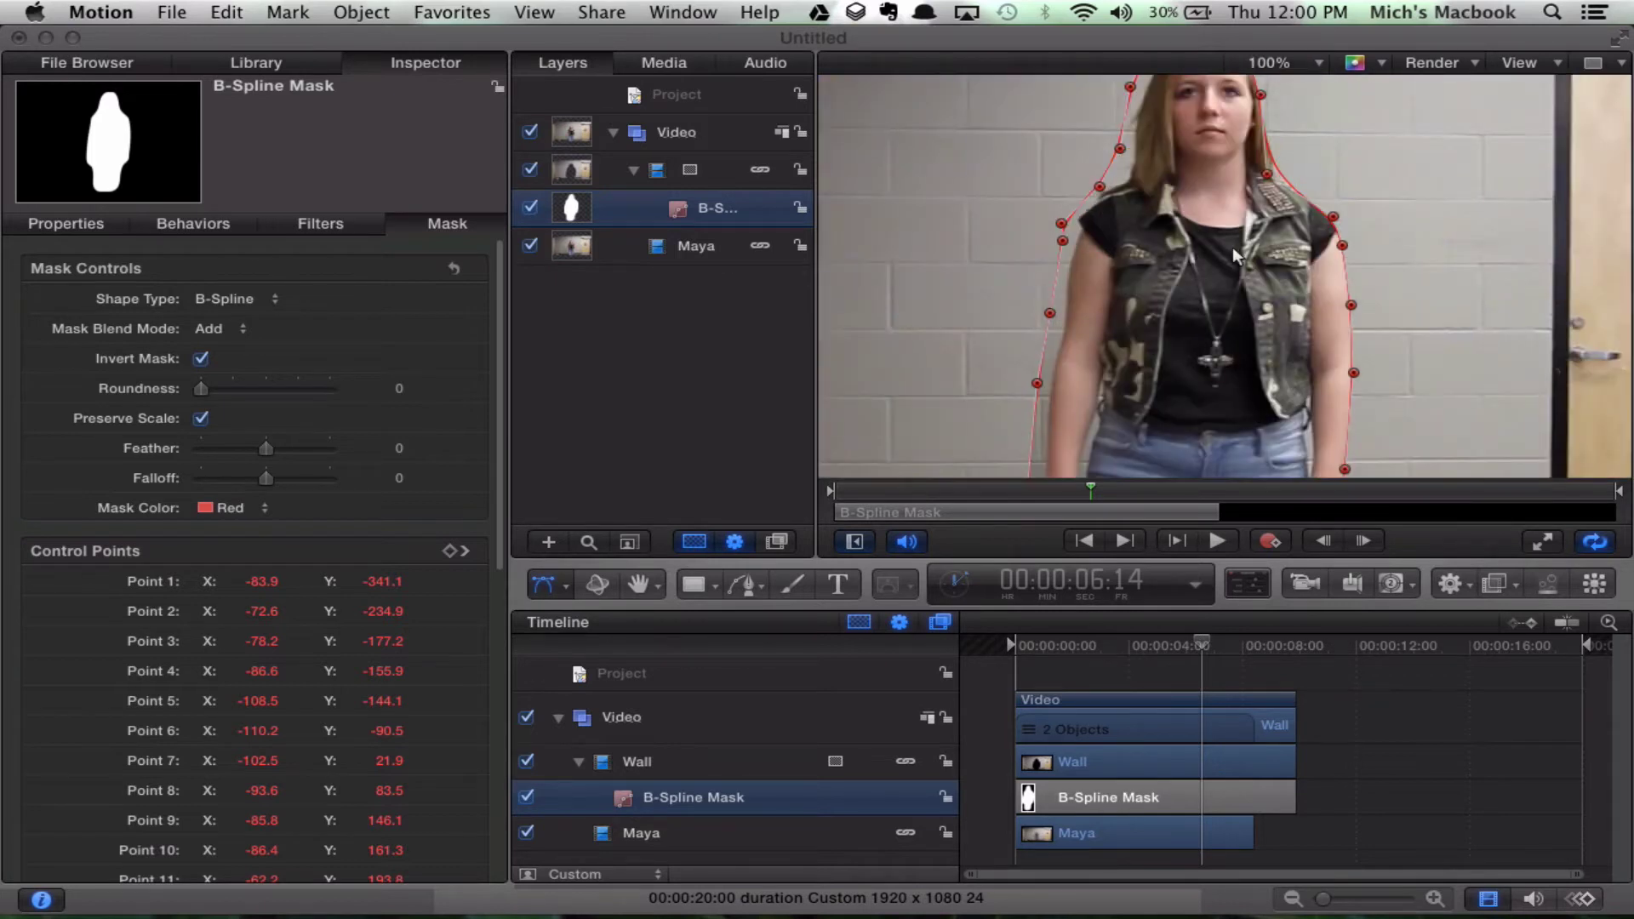
scroll(1232, 247, up, 3)
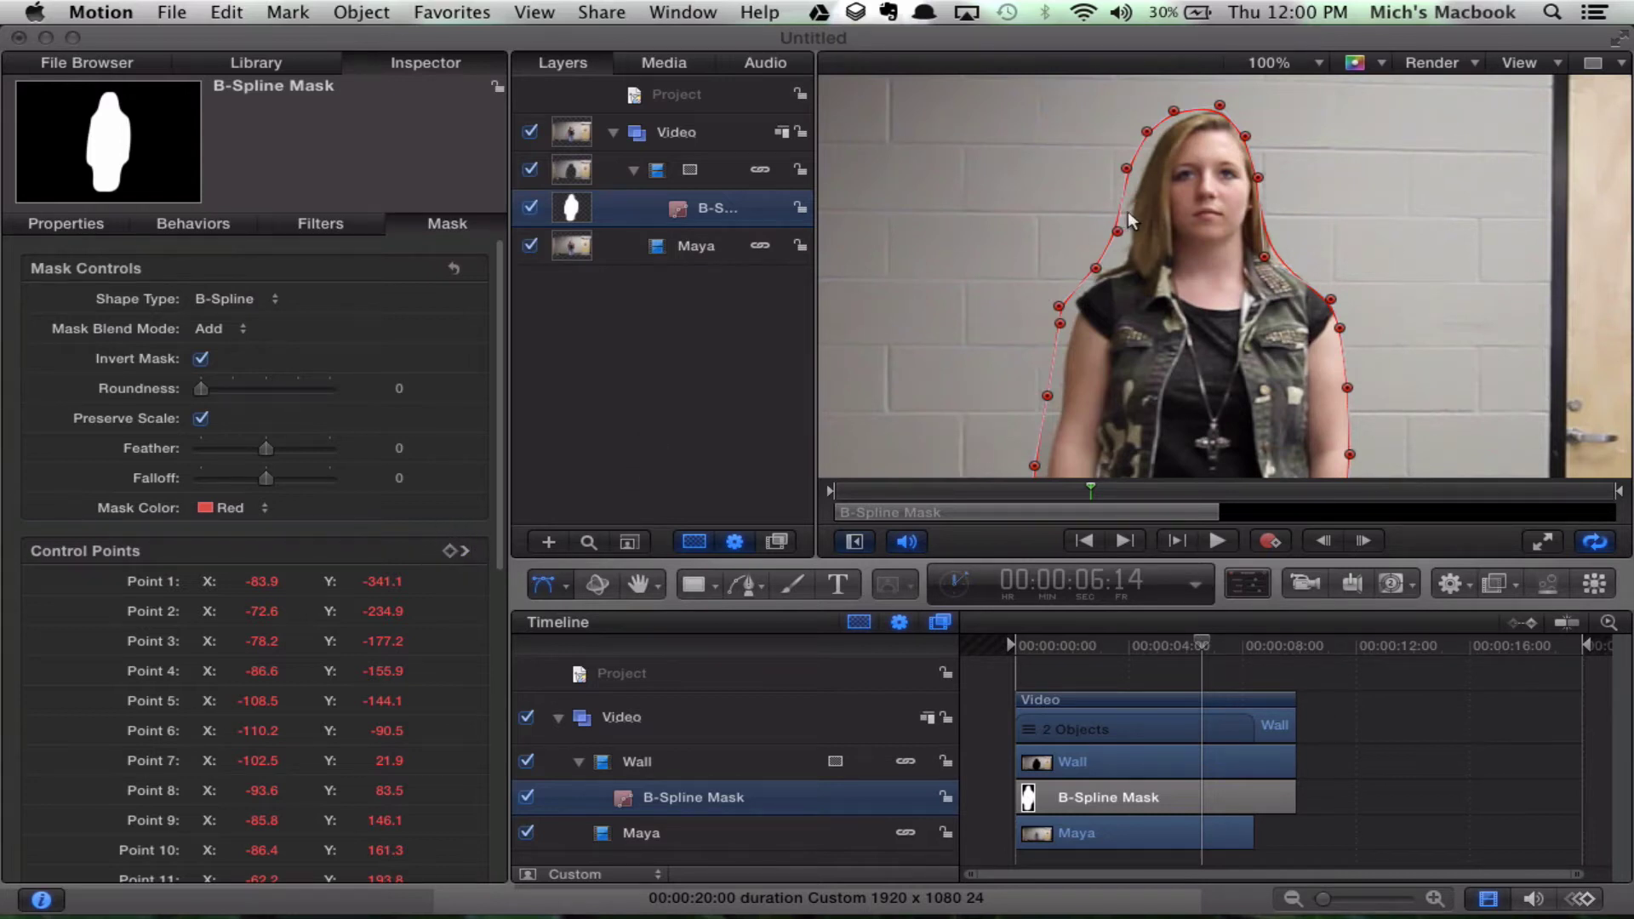
drag(1118, 229, 1131, 232)
drag(1173, 111, 1139, 174)
drag(1242, 133, 1264, 174)
drag(1263, 255, 1250, 251)
drag(1132, 231, 1082, 335)
click(1064, 306)
drag(1331, 299, 1340, 333)
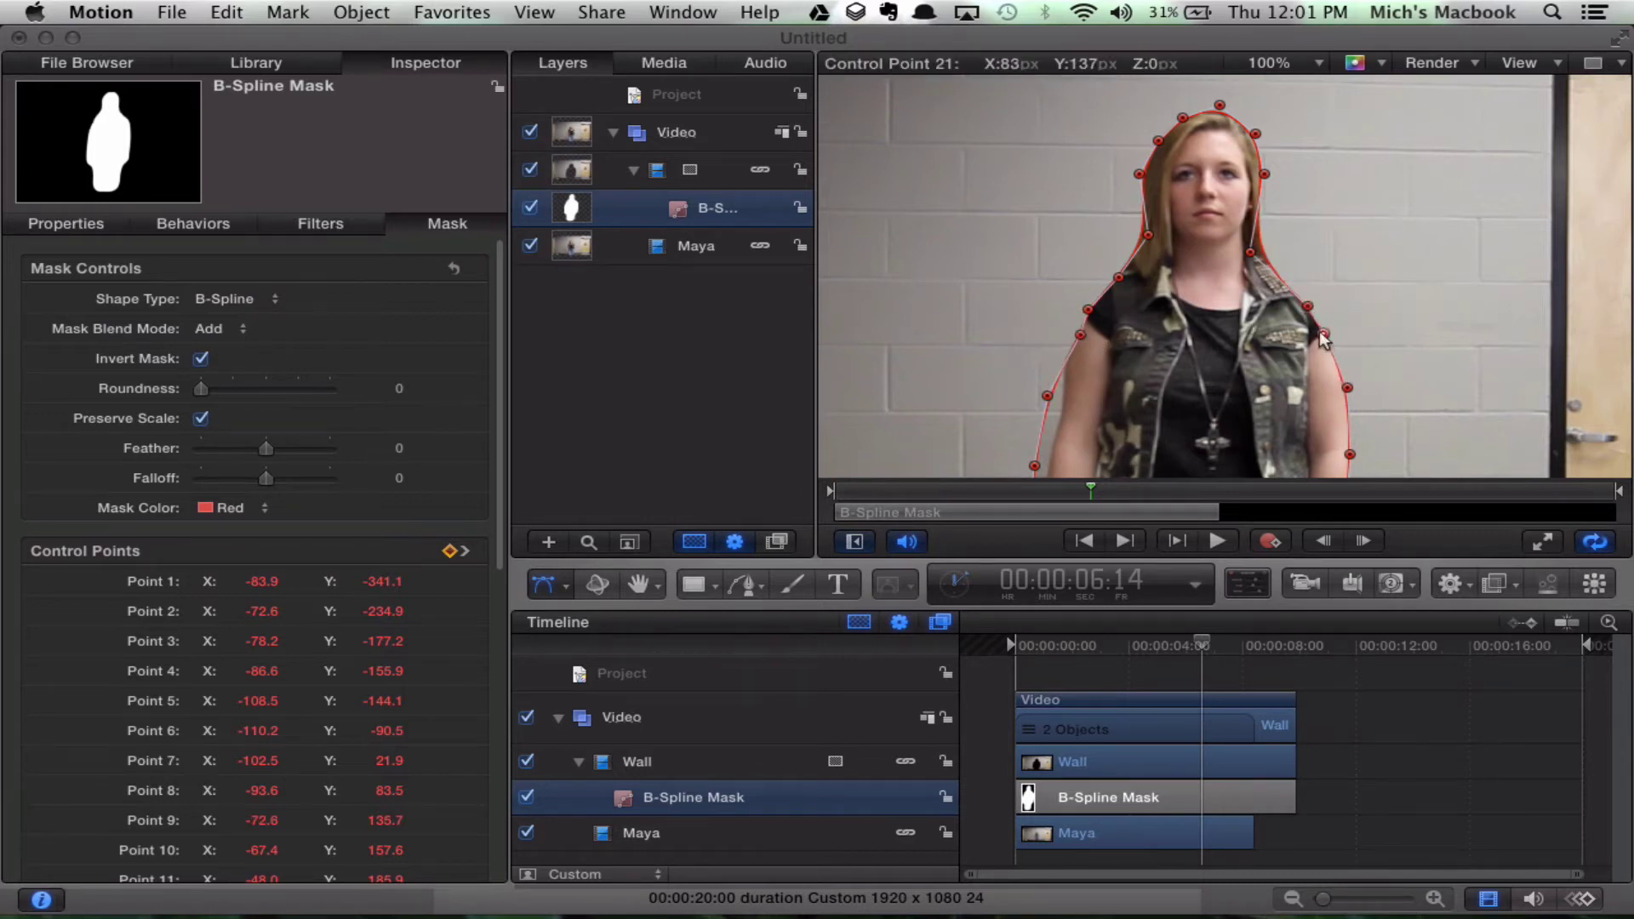
- Pull the mask's control points in along the left-hand arm, hand and leg to follow the body
scroll(1323, 338, down, 3)
scroll(1318, 332, down, 2)
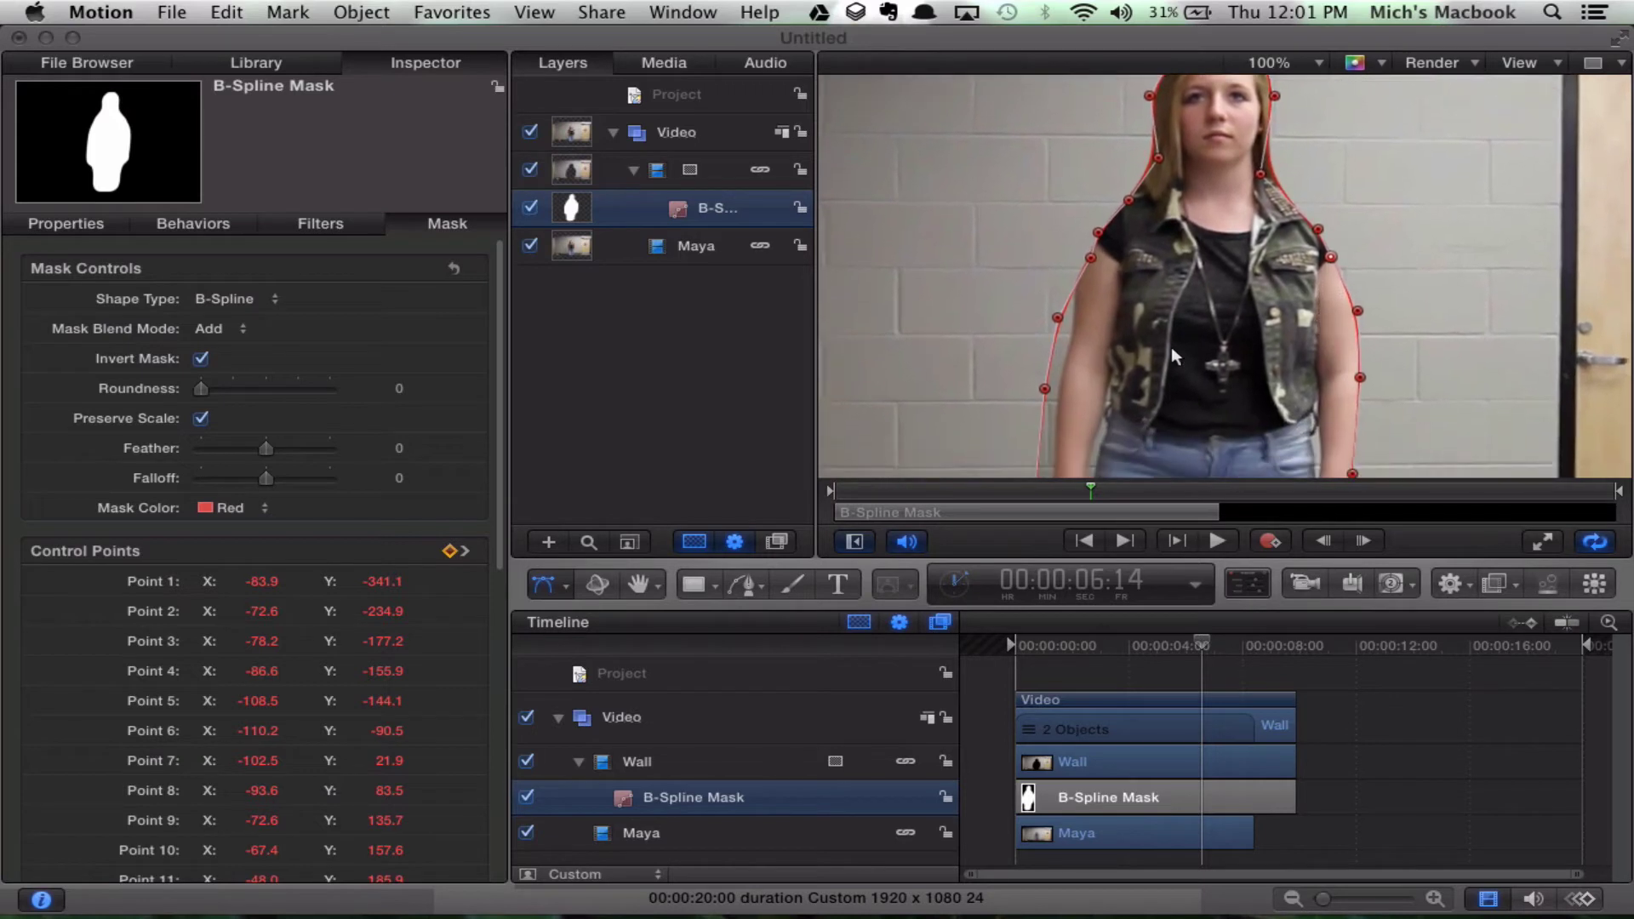
drag(1055, 317, 1080, 320)
drag(1045, 389, 1133, 440)
scroll(1069, 392, down, 2)
scroll(1069, 392, down, 2)
scroll(1055, 414, down, 2)
scroll(1098, 464, down, 2)
scroll(1098, 466, down, 2)
- Move the mask's control points inward along the right-hand leg, hand and arm to match the body's edge
drag(1274, 437, 1258, 439)
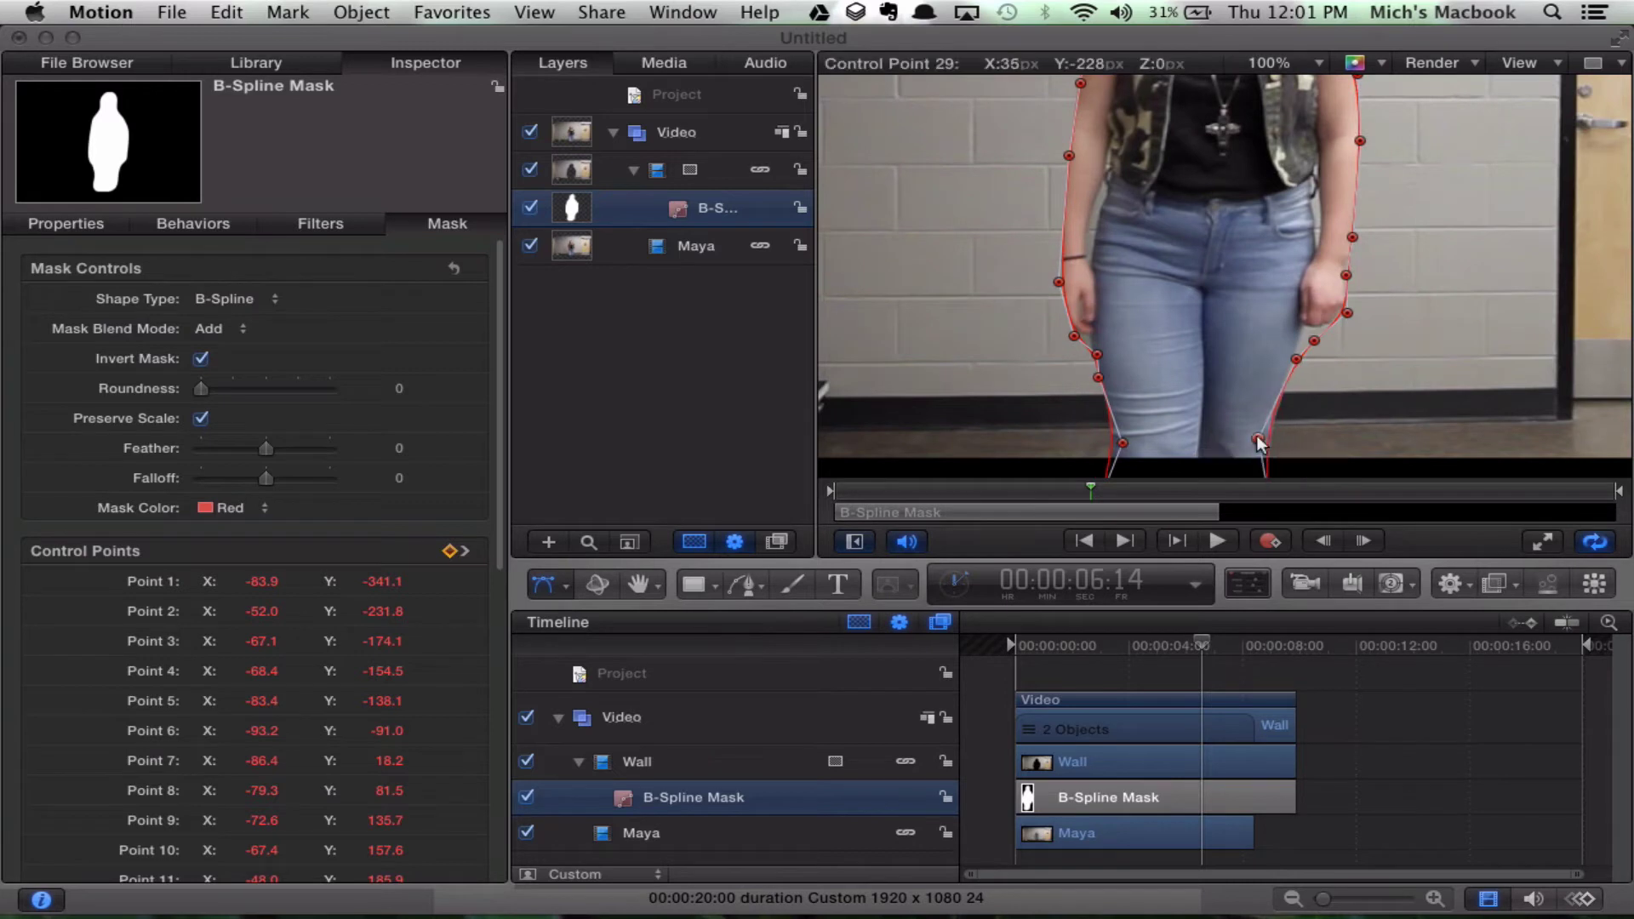
drag(1294, 358, 1327, 227)
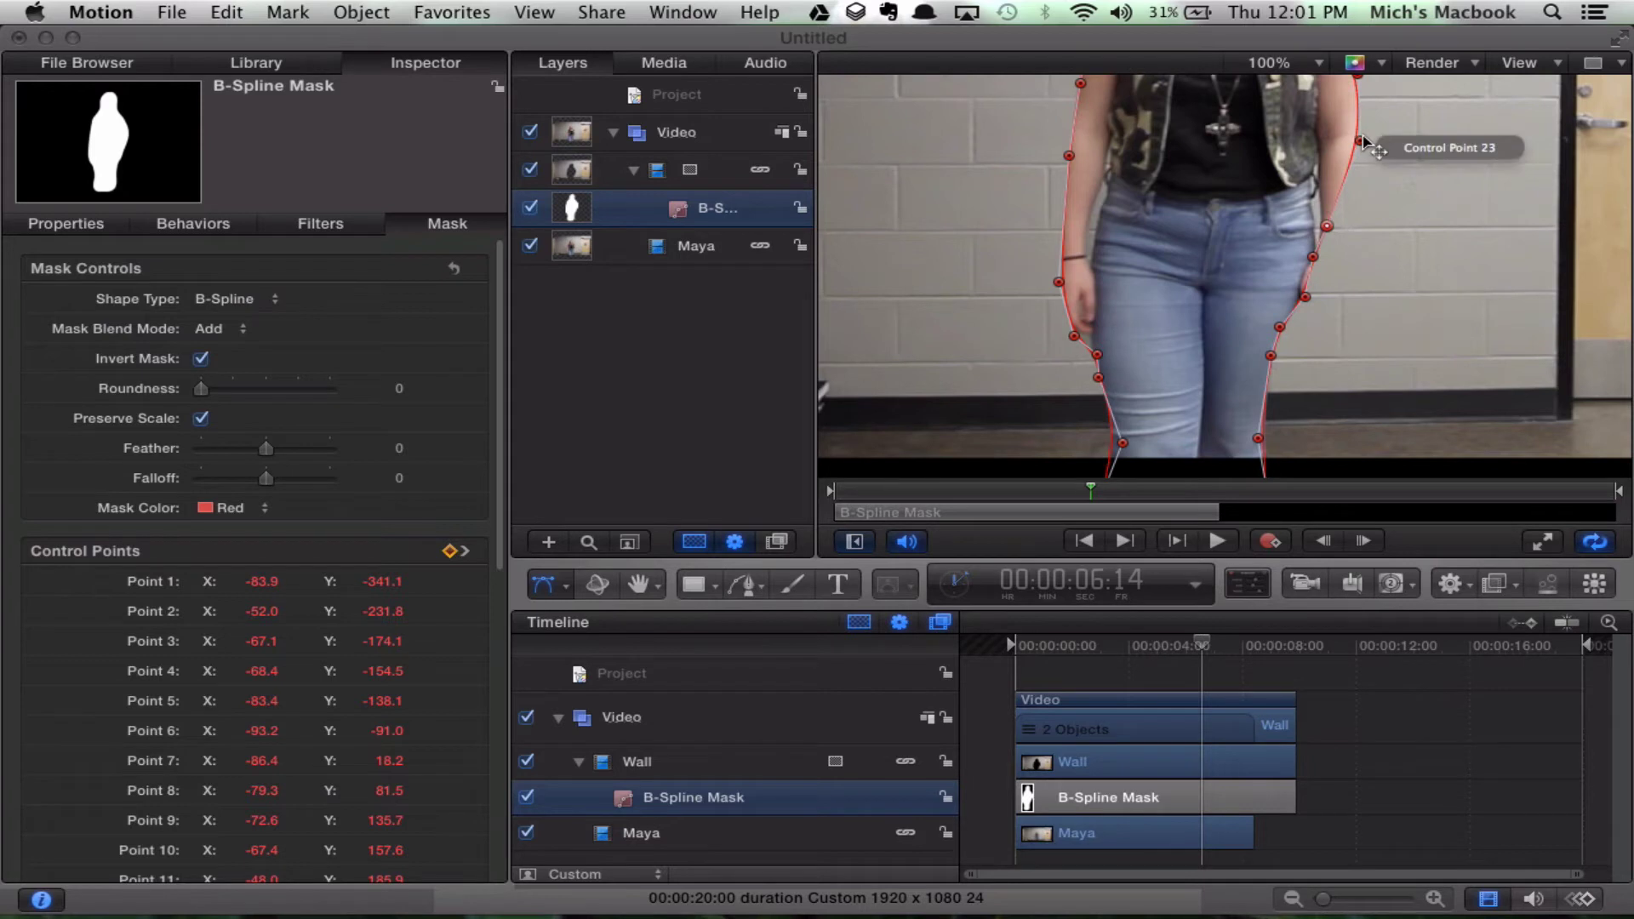
drag(1356, 141, 1338, 139)
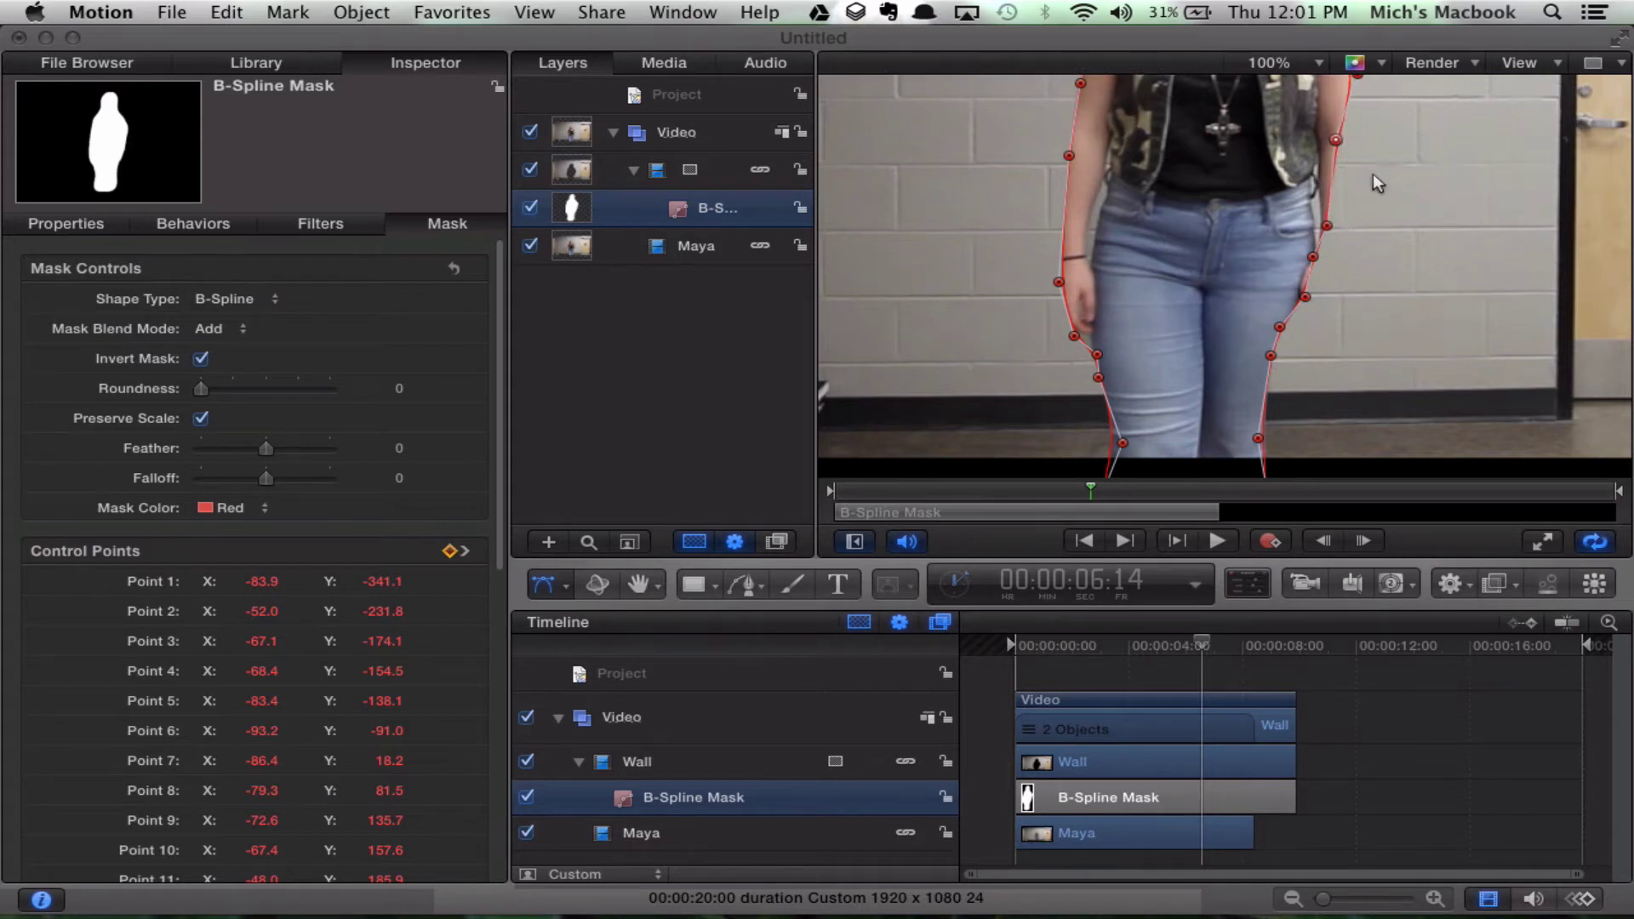
scroll(1371, 172, up, 5)
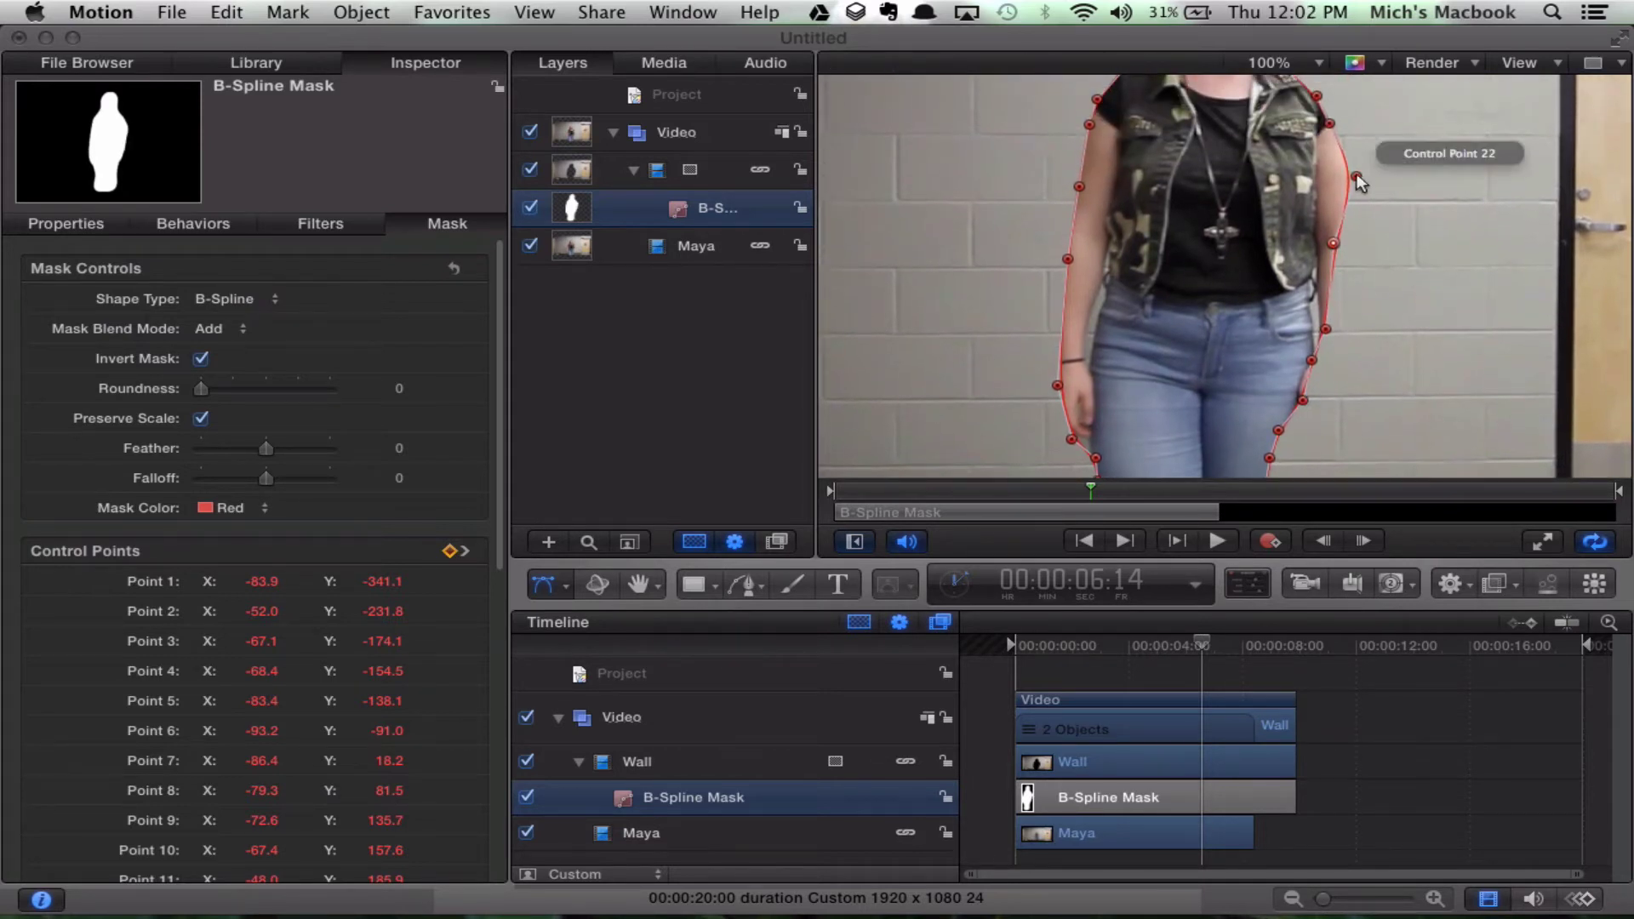
drag(1356, 175, 1335, 178)
- Refine the mask's control points at the top of the head and along the right-hand side of the hair
scroll(1333, 177, up, 8)
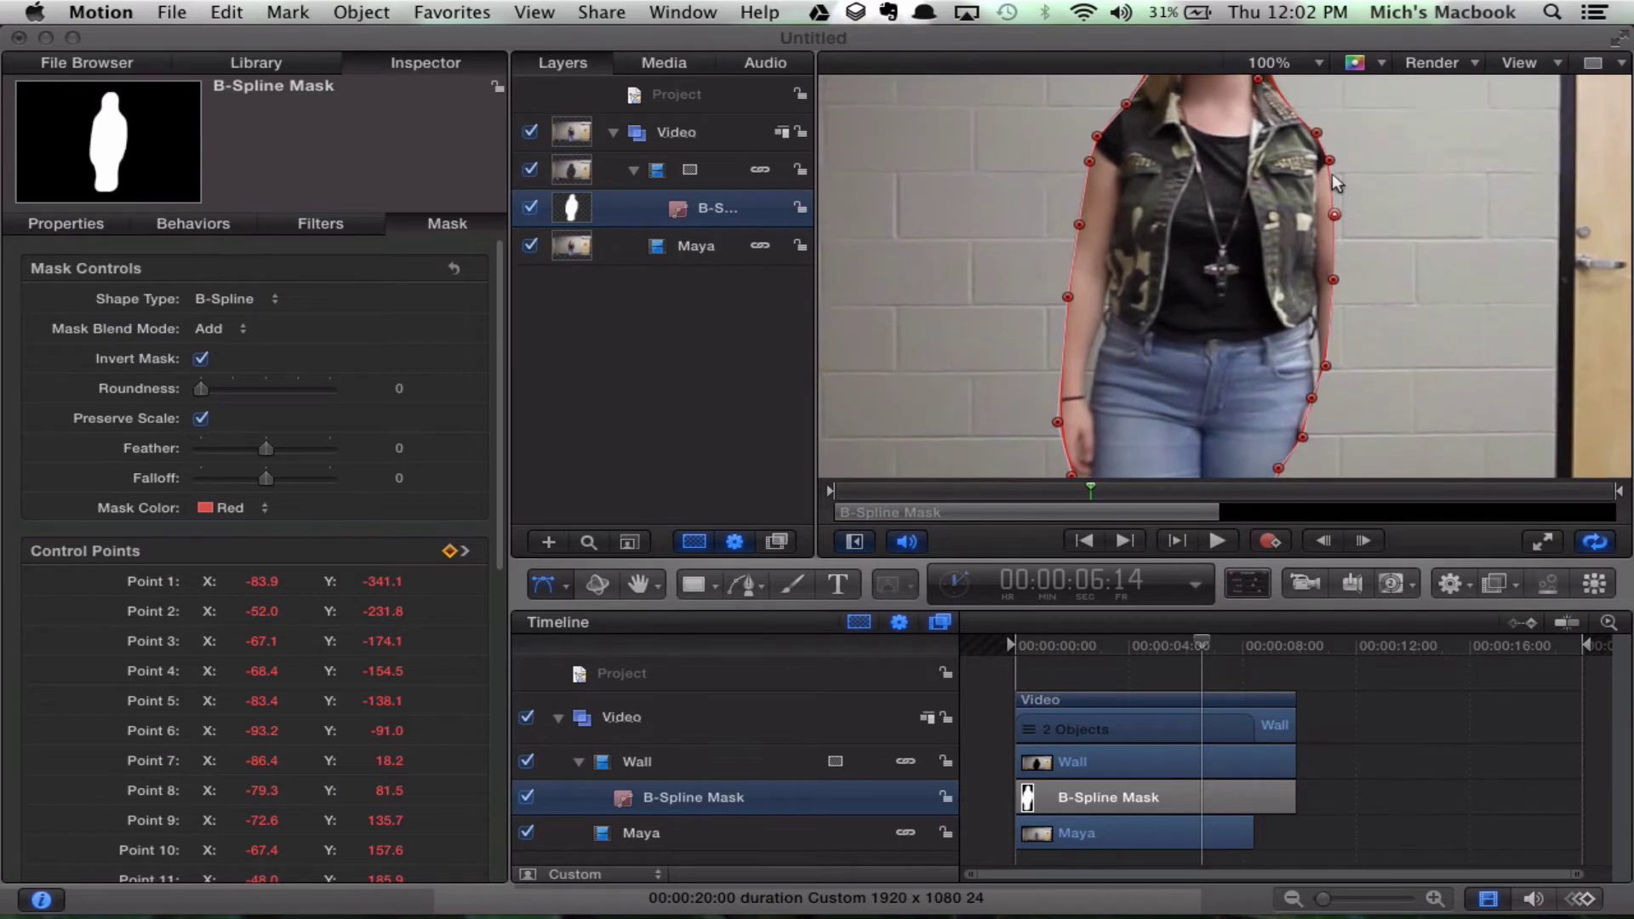
scroll(1331, 171, up, 2)
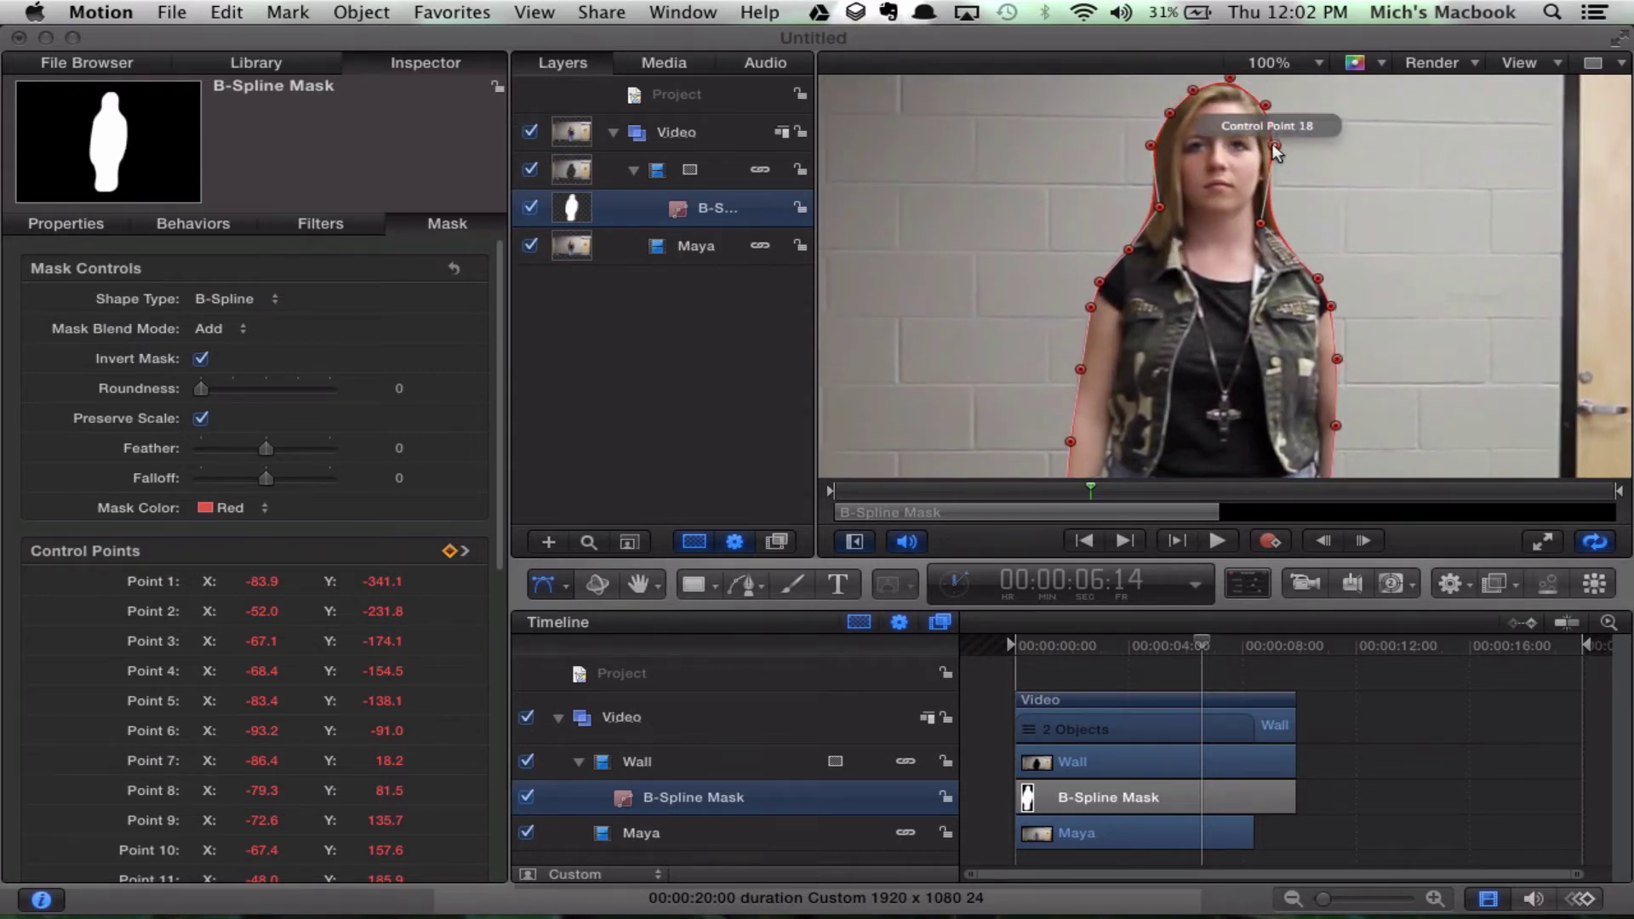
drag(1271, 143, 1268, 145)
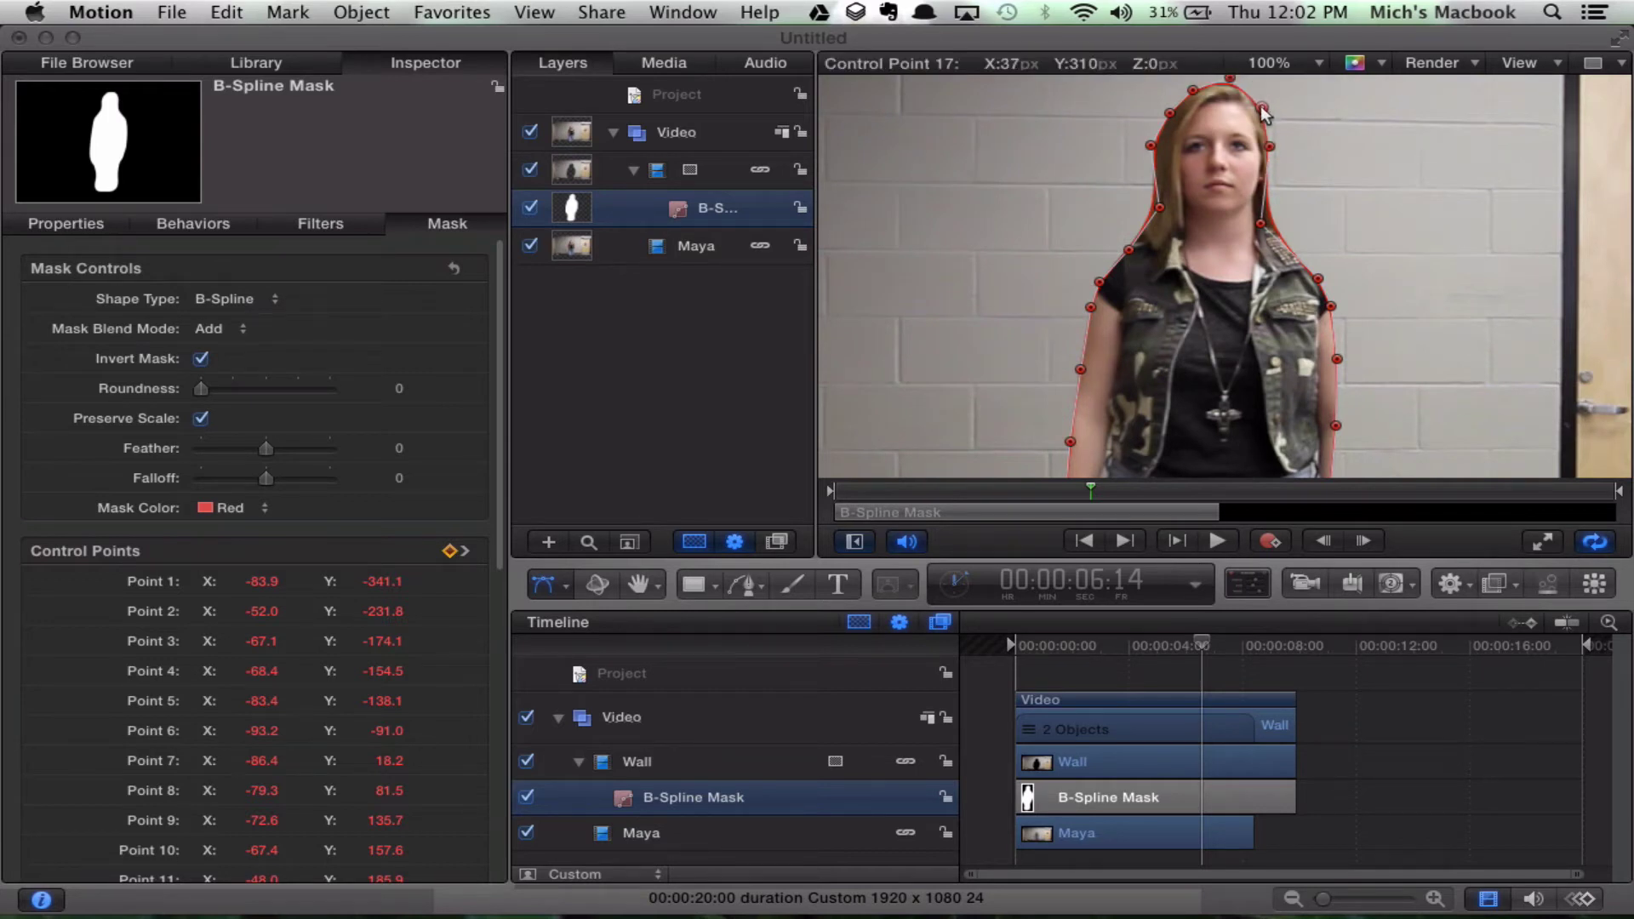
drag(1230, 80, 1229, 89)
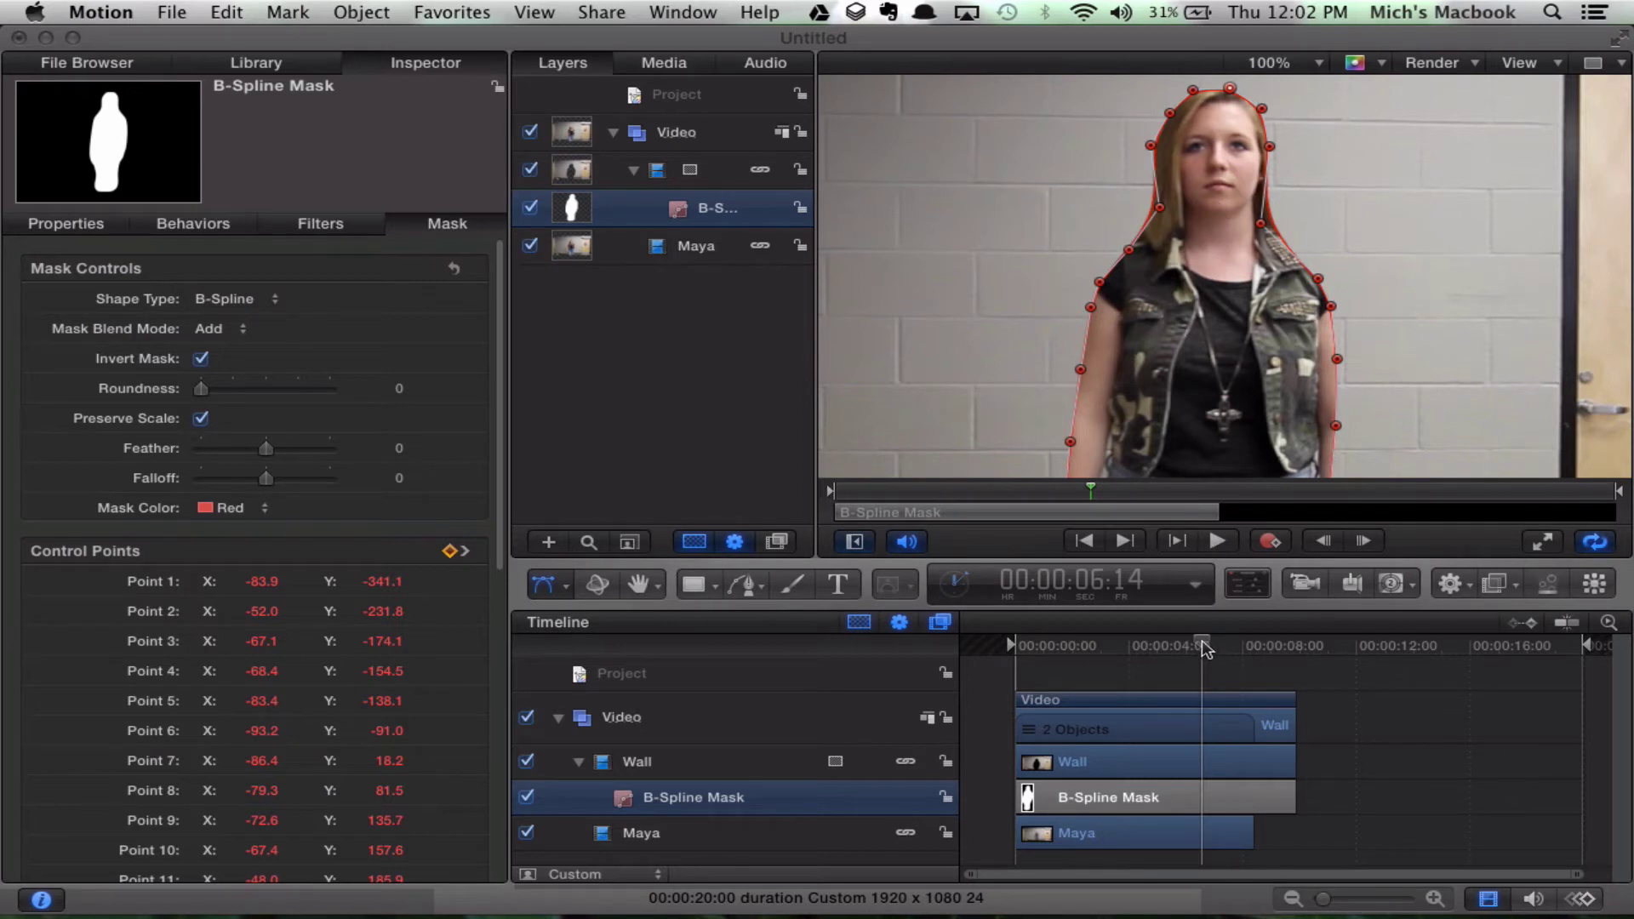
- At 00:00:06:06, move the mask's control points to fit the top and left-hand side of the hair
key(Left)
key(Left)
key(Left)
key(Left)
key(Left)
key(Left)
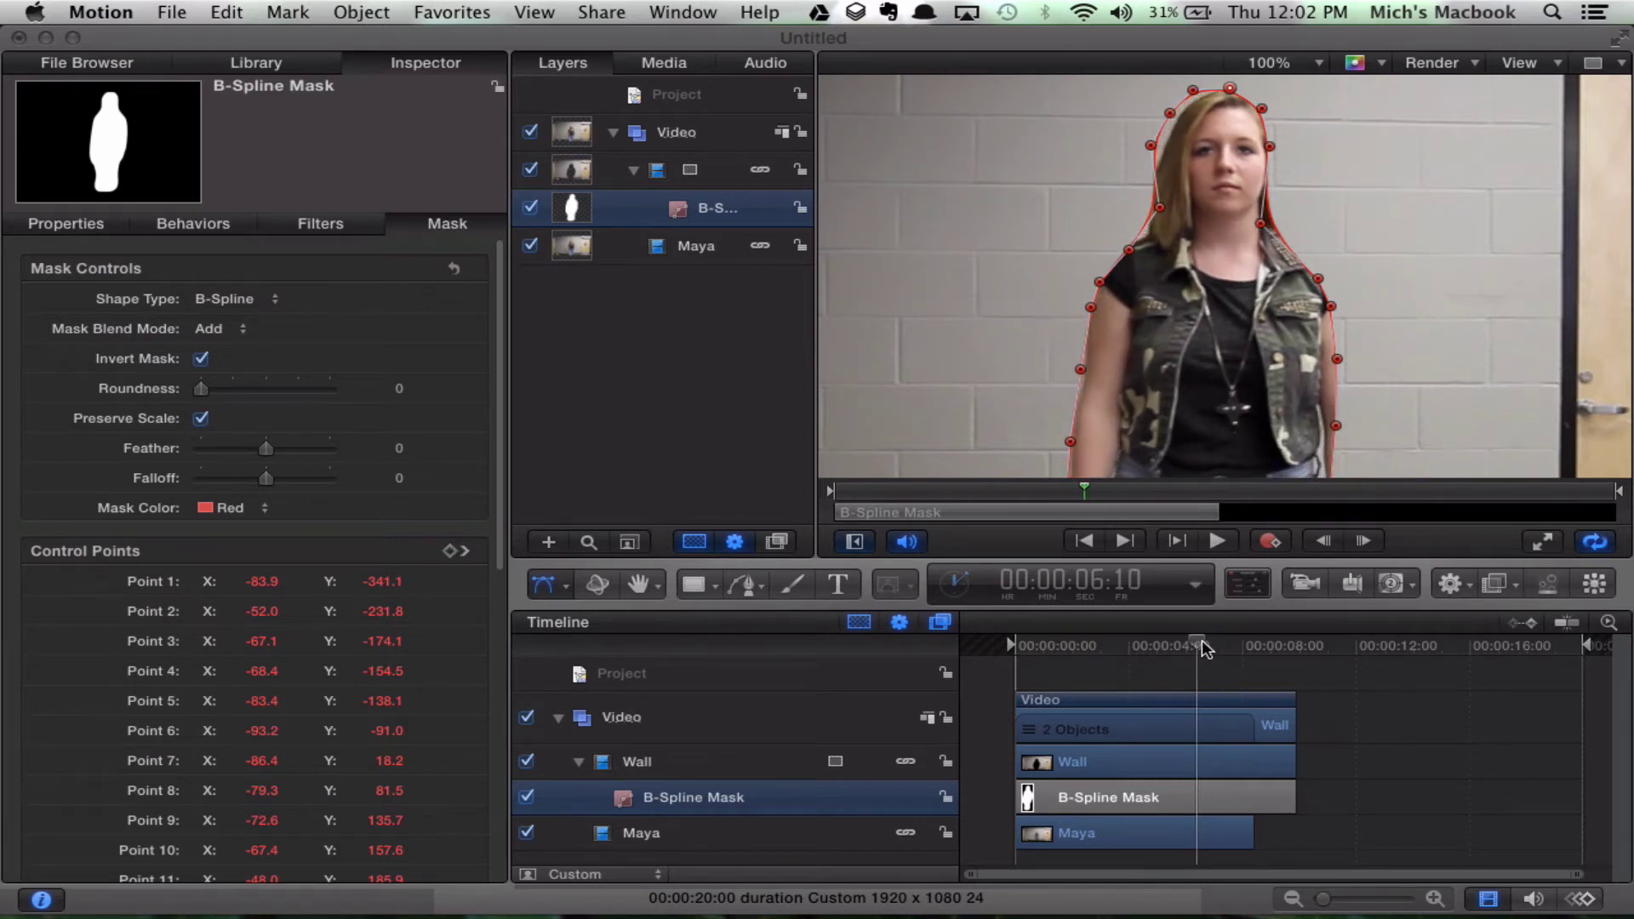
key(Left)
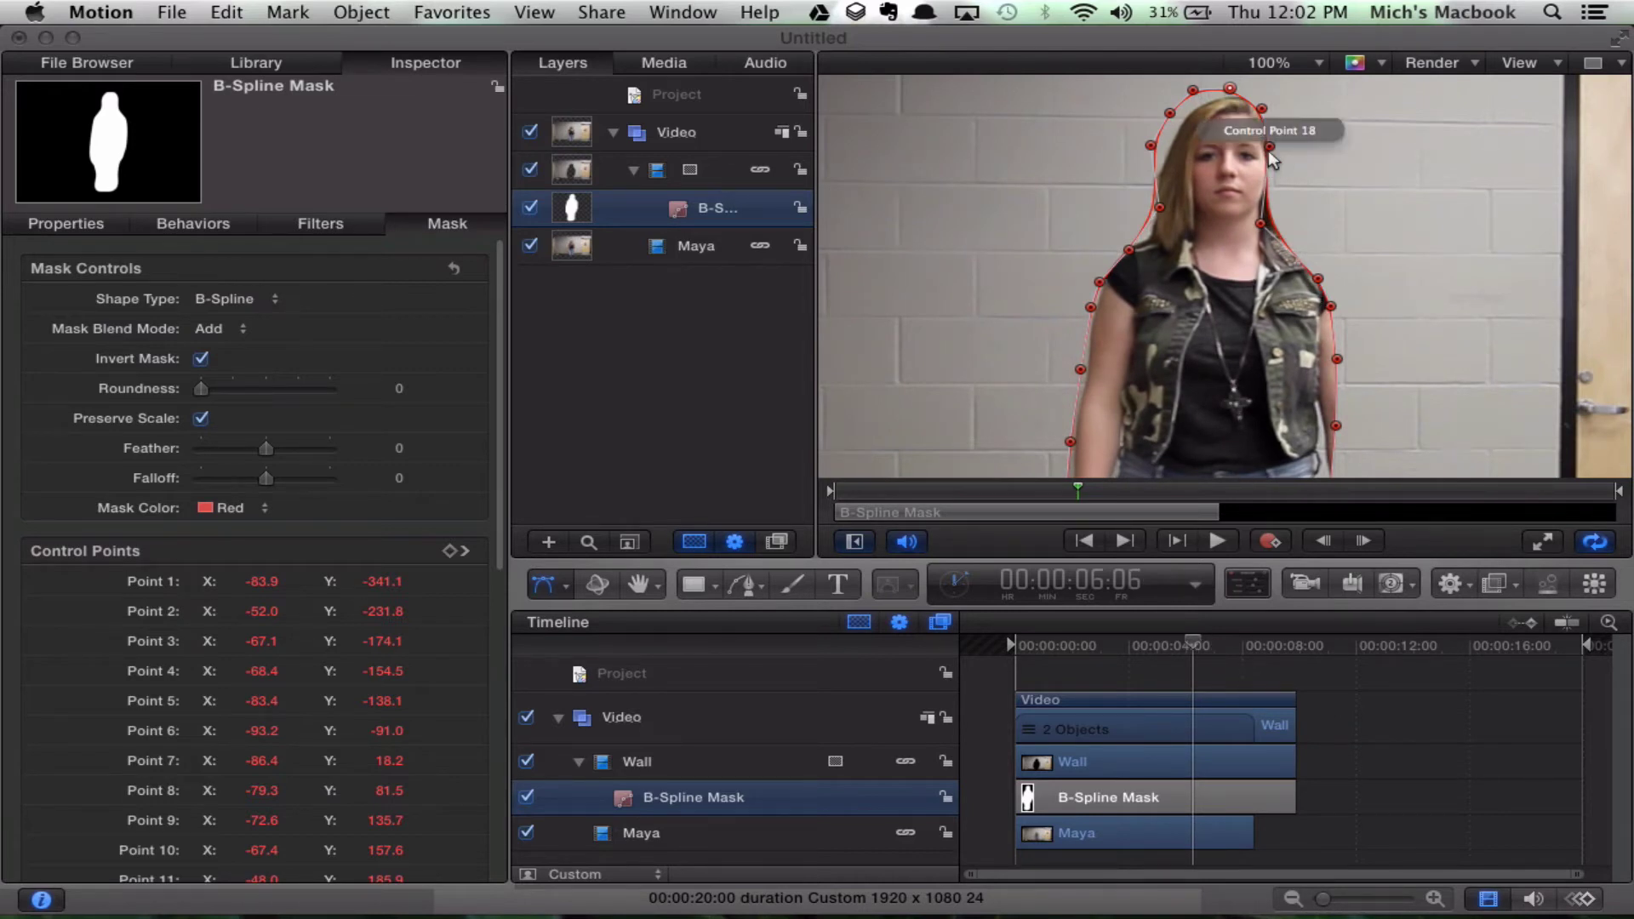
drag(1229, 89, 1180, 213)
click(1169, 115)
right_click(1132, 250)
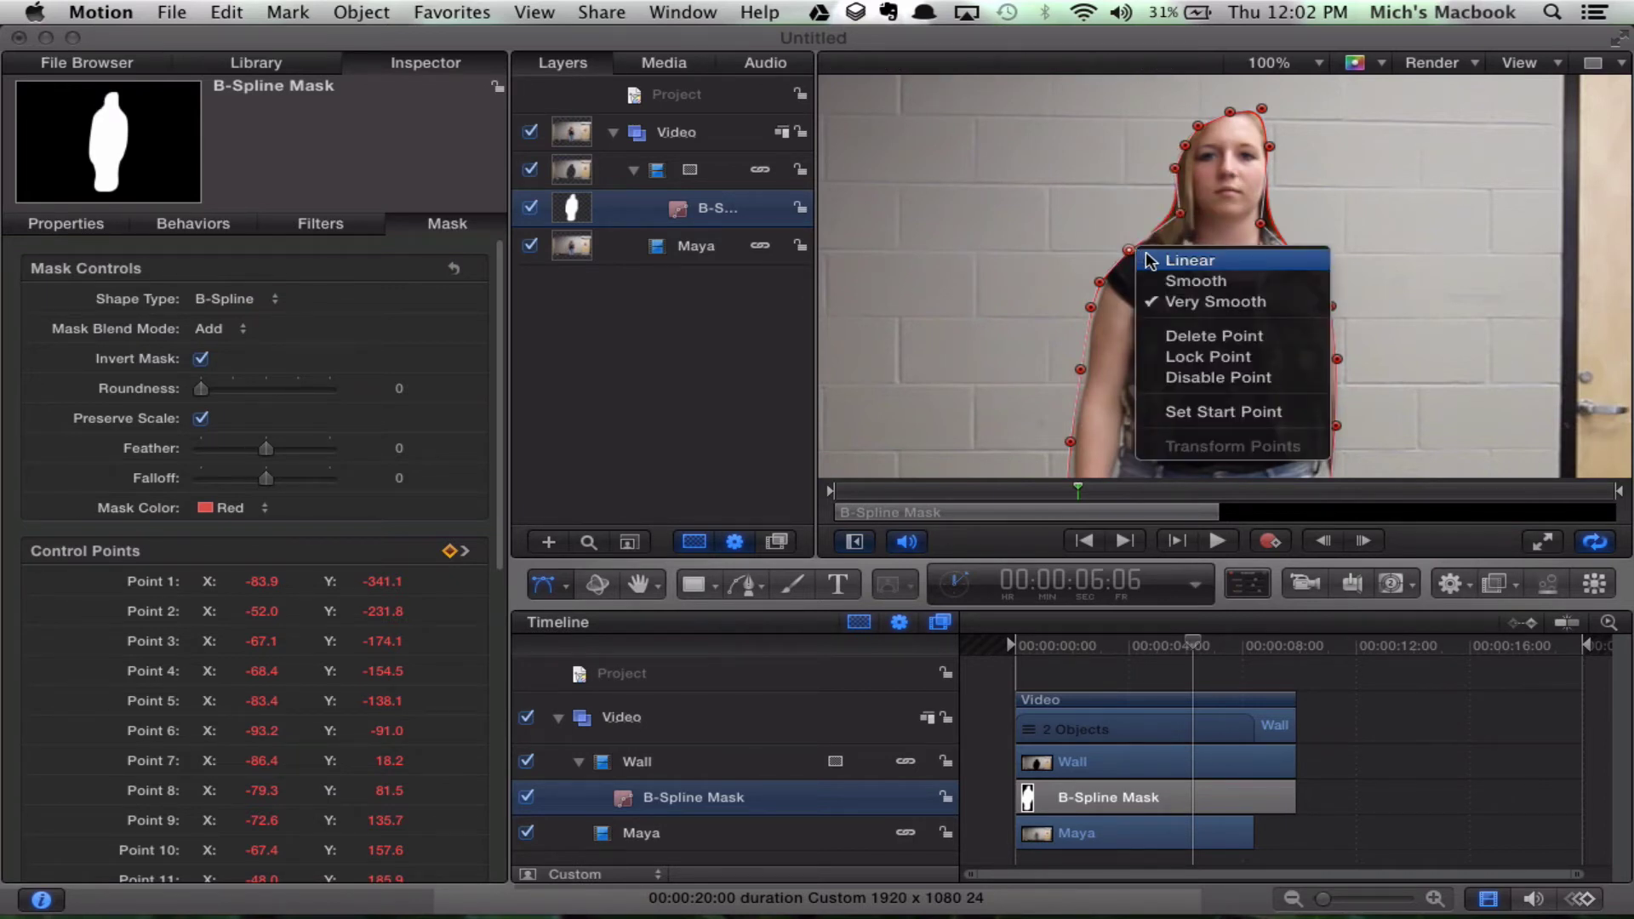
click(1106, 232)
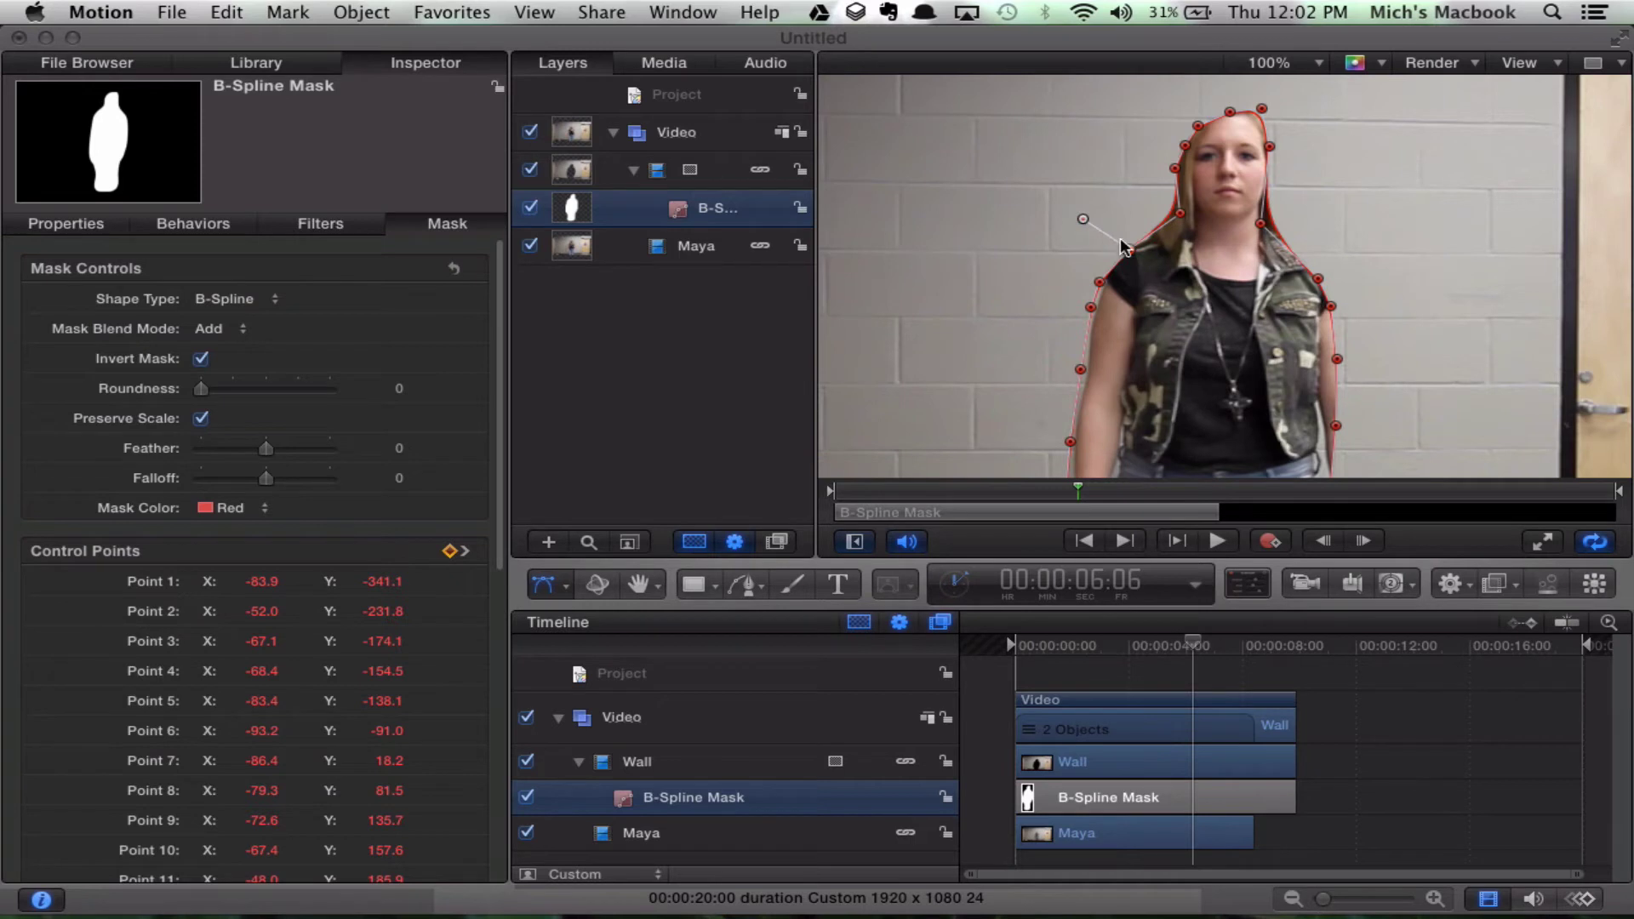
key(super+z)
- Pull the mask's control points inward along both shoulders and the upper arms to match the body's edge
drag(1123, 247, 1098, 373)
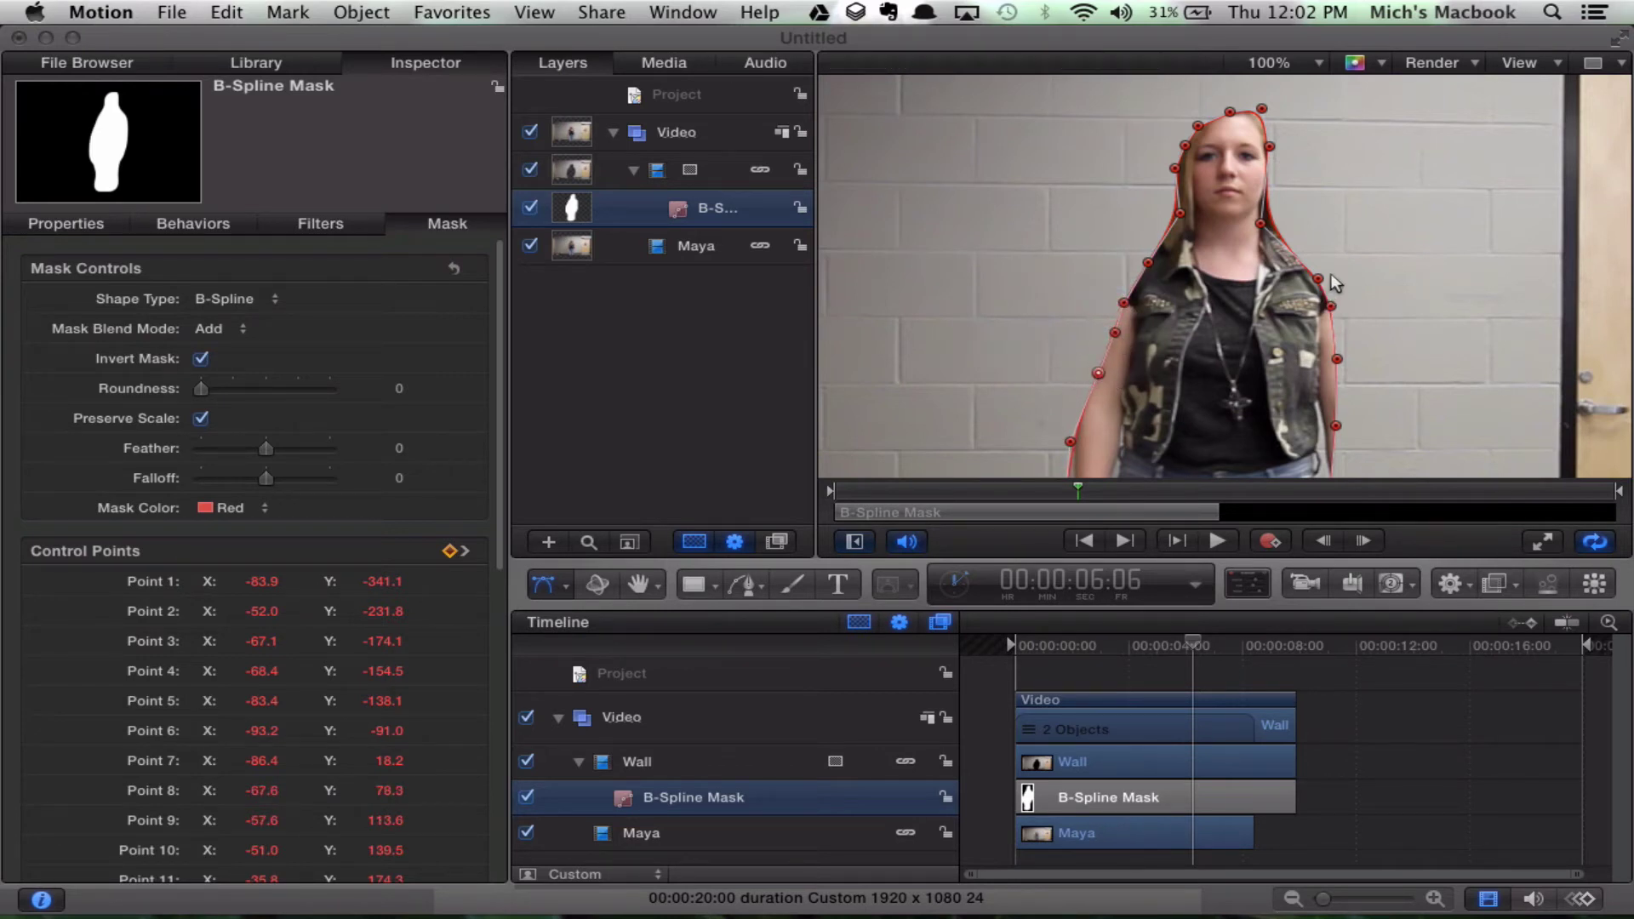
drag(1317, 278, 1313, 365)
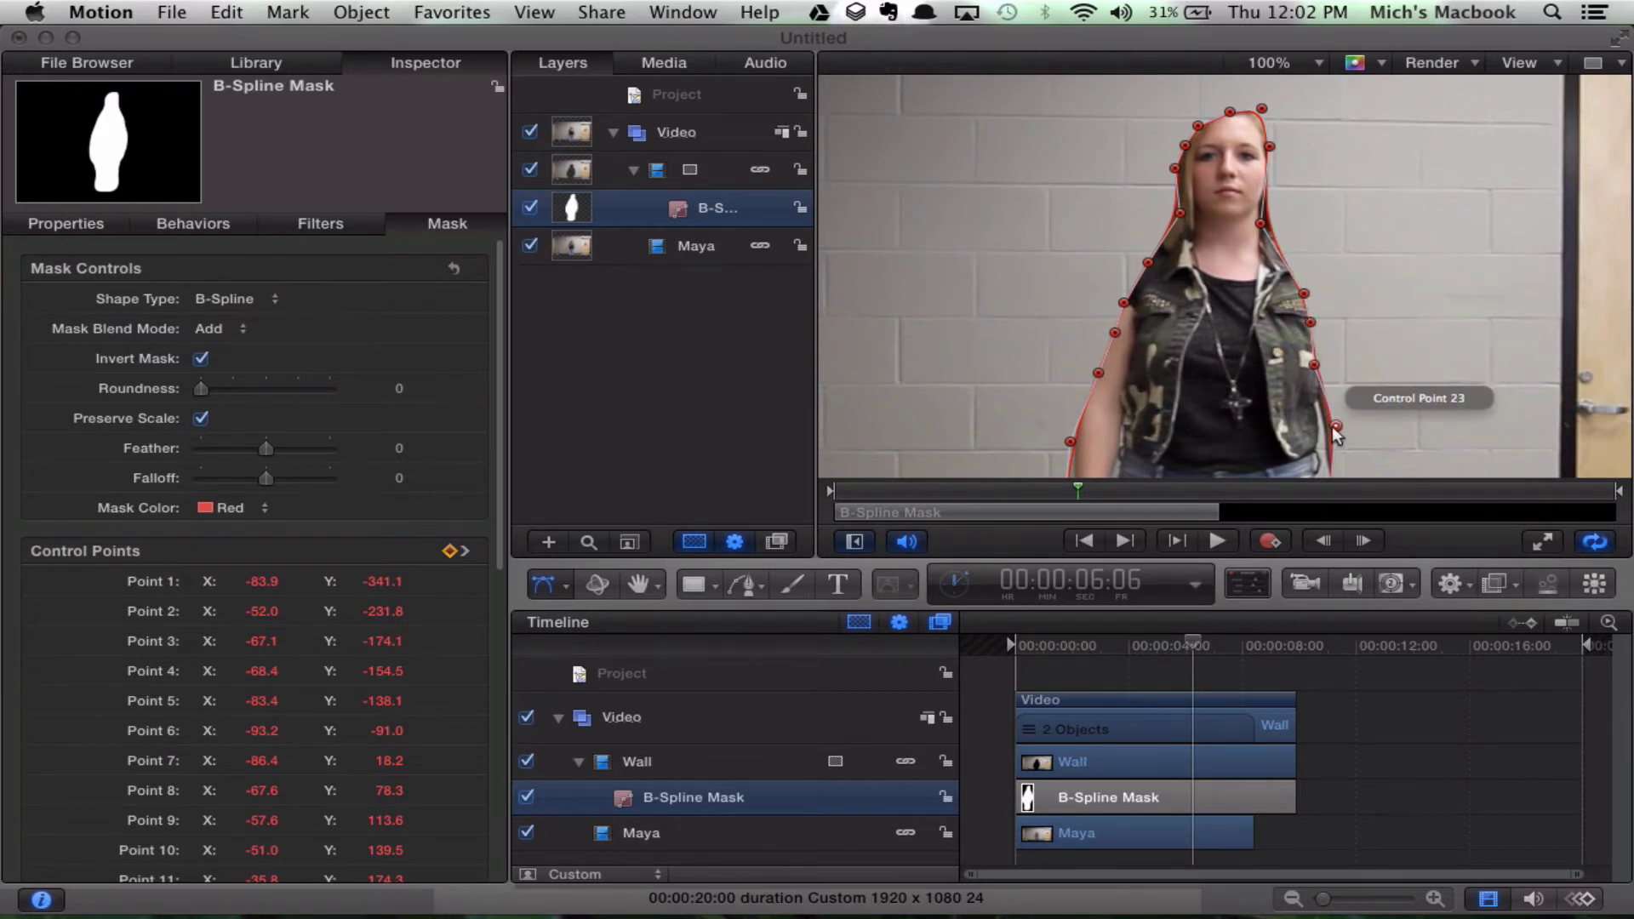
drag(1336, 428, 1317, 436)
- Move the mask's control points inward along the left-hand forearm and hand and the right-hand hip
scroll(1175, 382, down, 3)
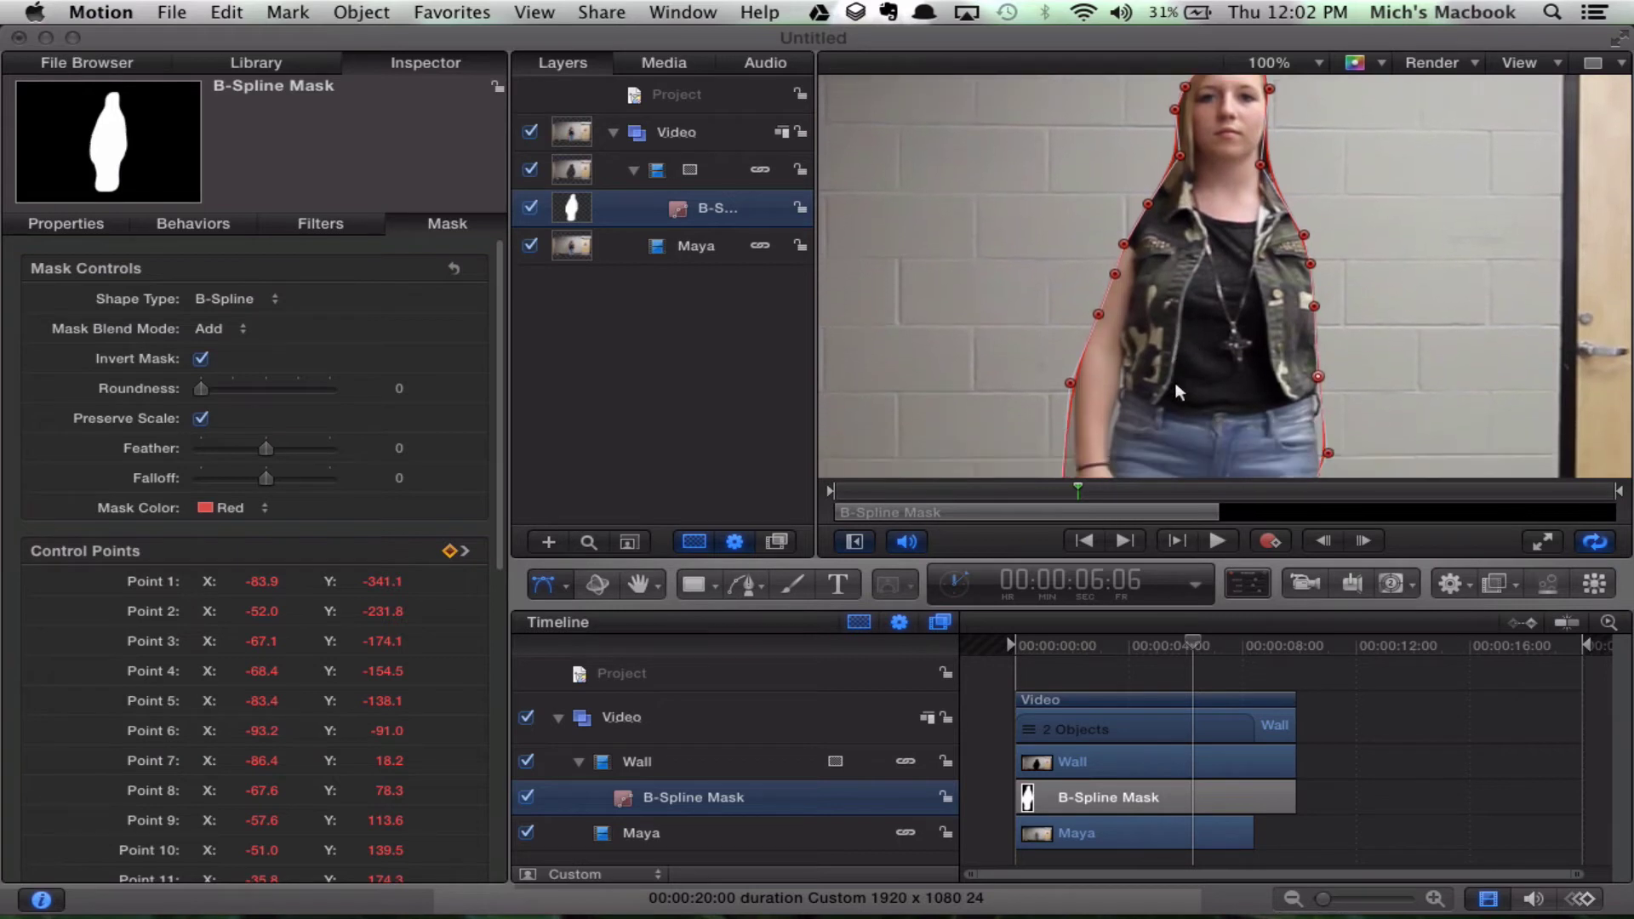
scroll(1177, 385, down, 2)
drag(1069, 337, 1115, 341)
drag(1064, 455, 1107, 455)
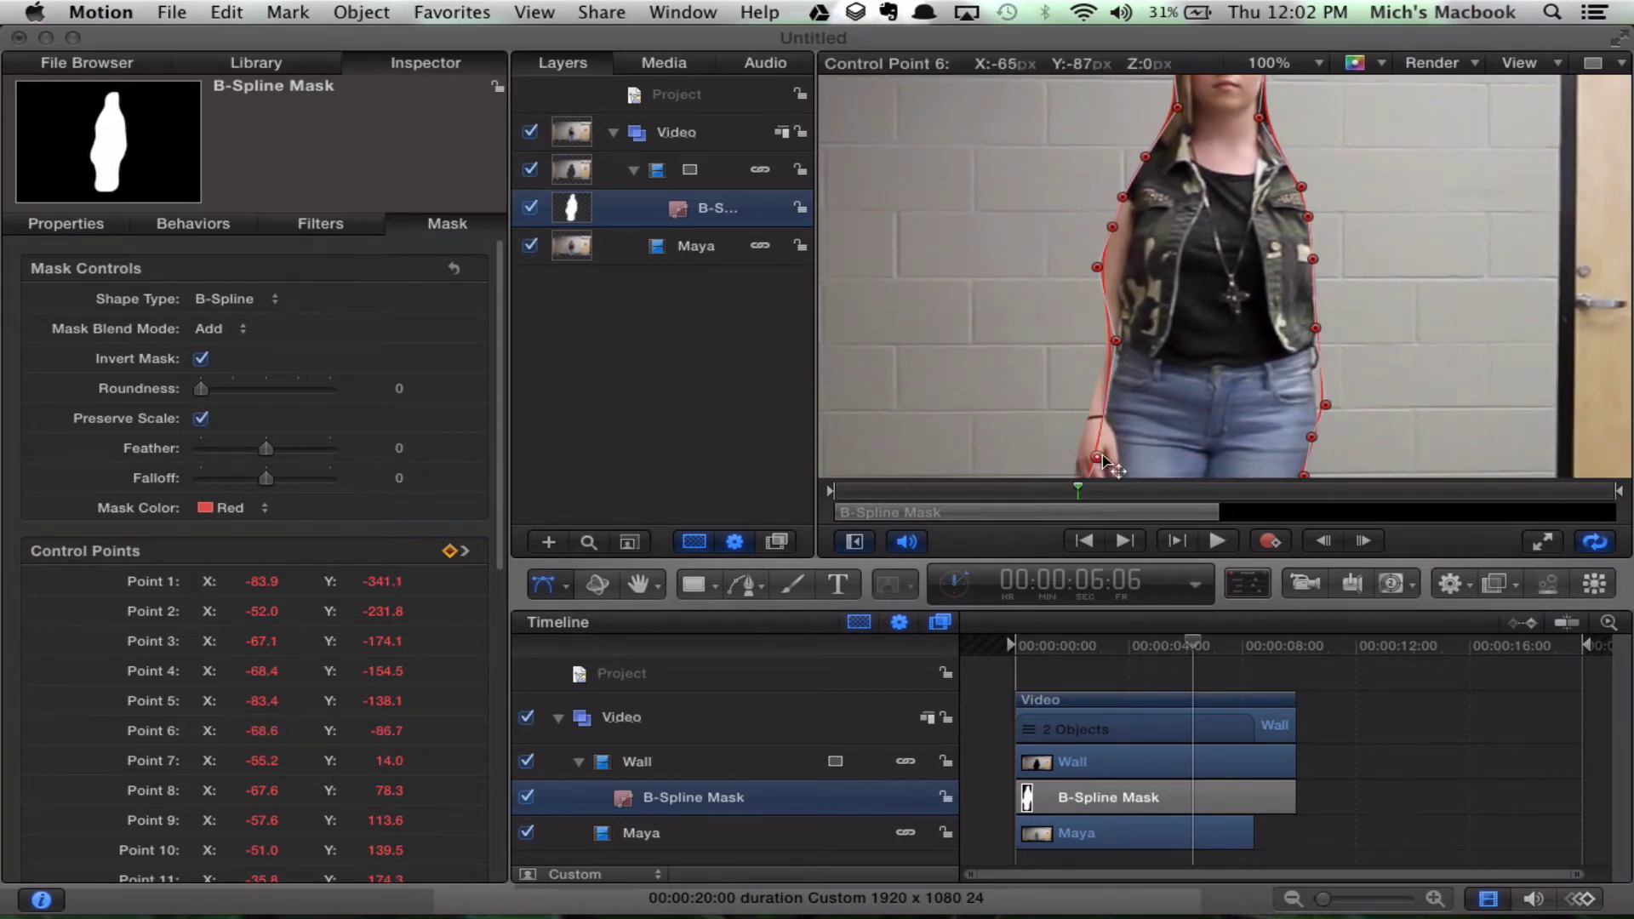
drag(1324, 405, 1288, 405)
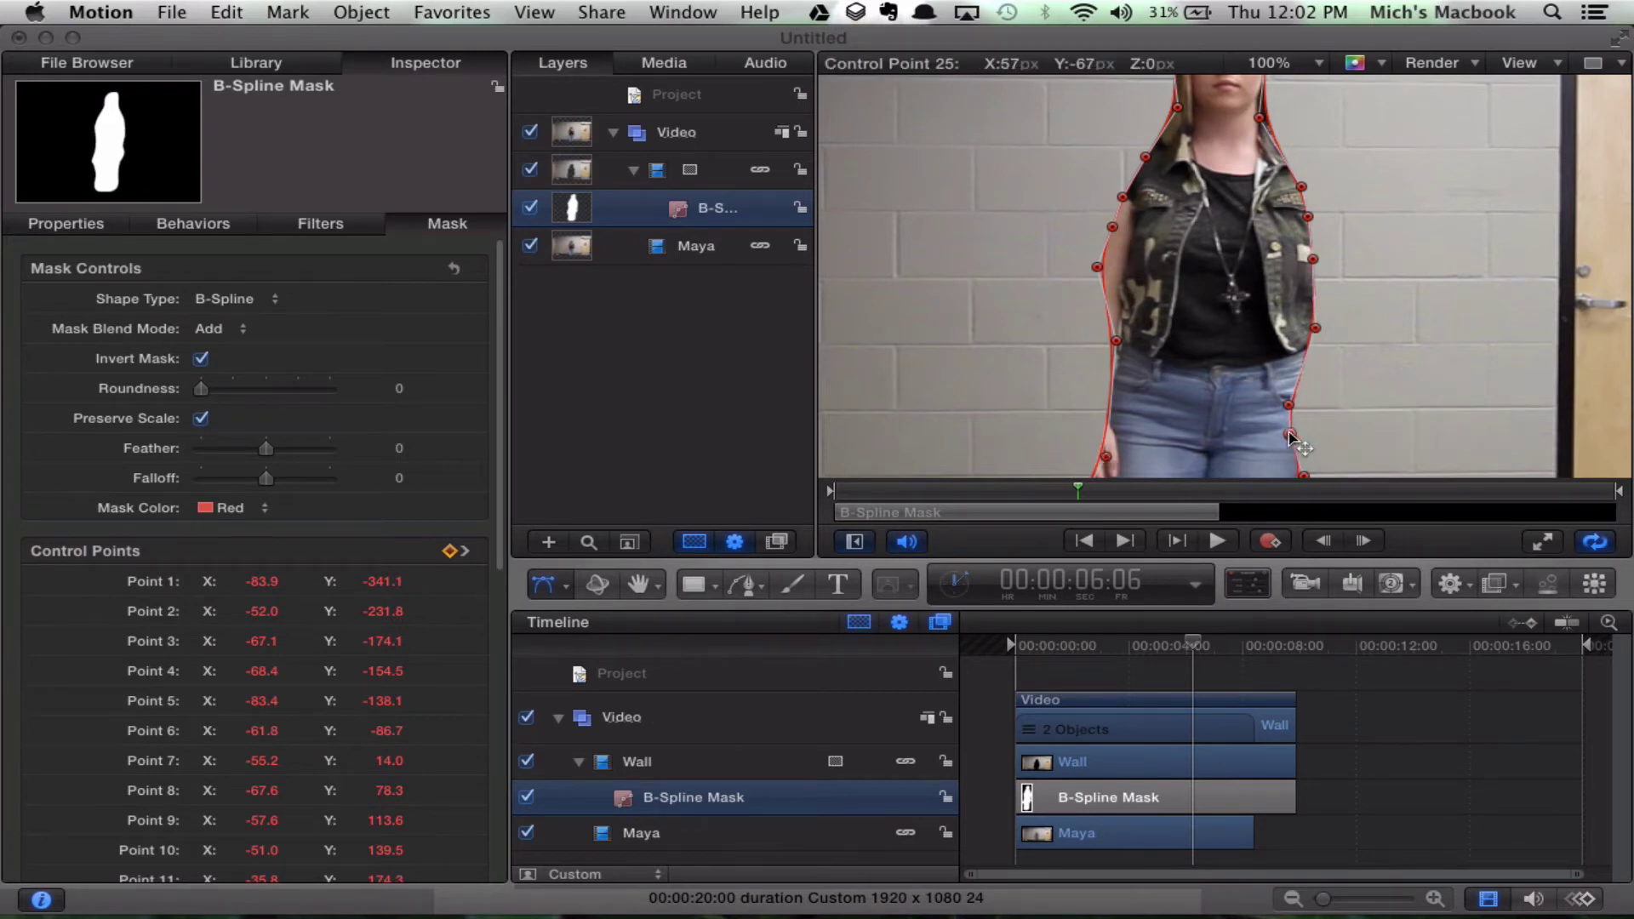
- Pull the mask's control points in along the outer edges of both thighs
scroll(1211, 366, down, 5)
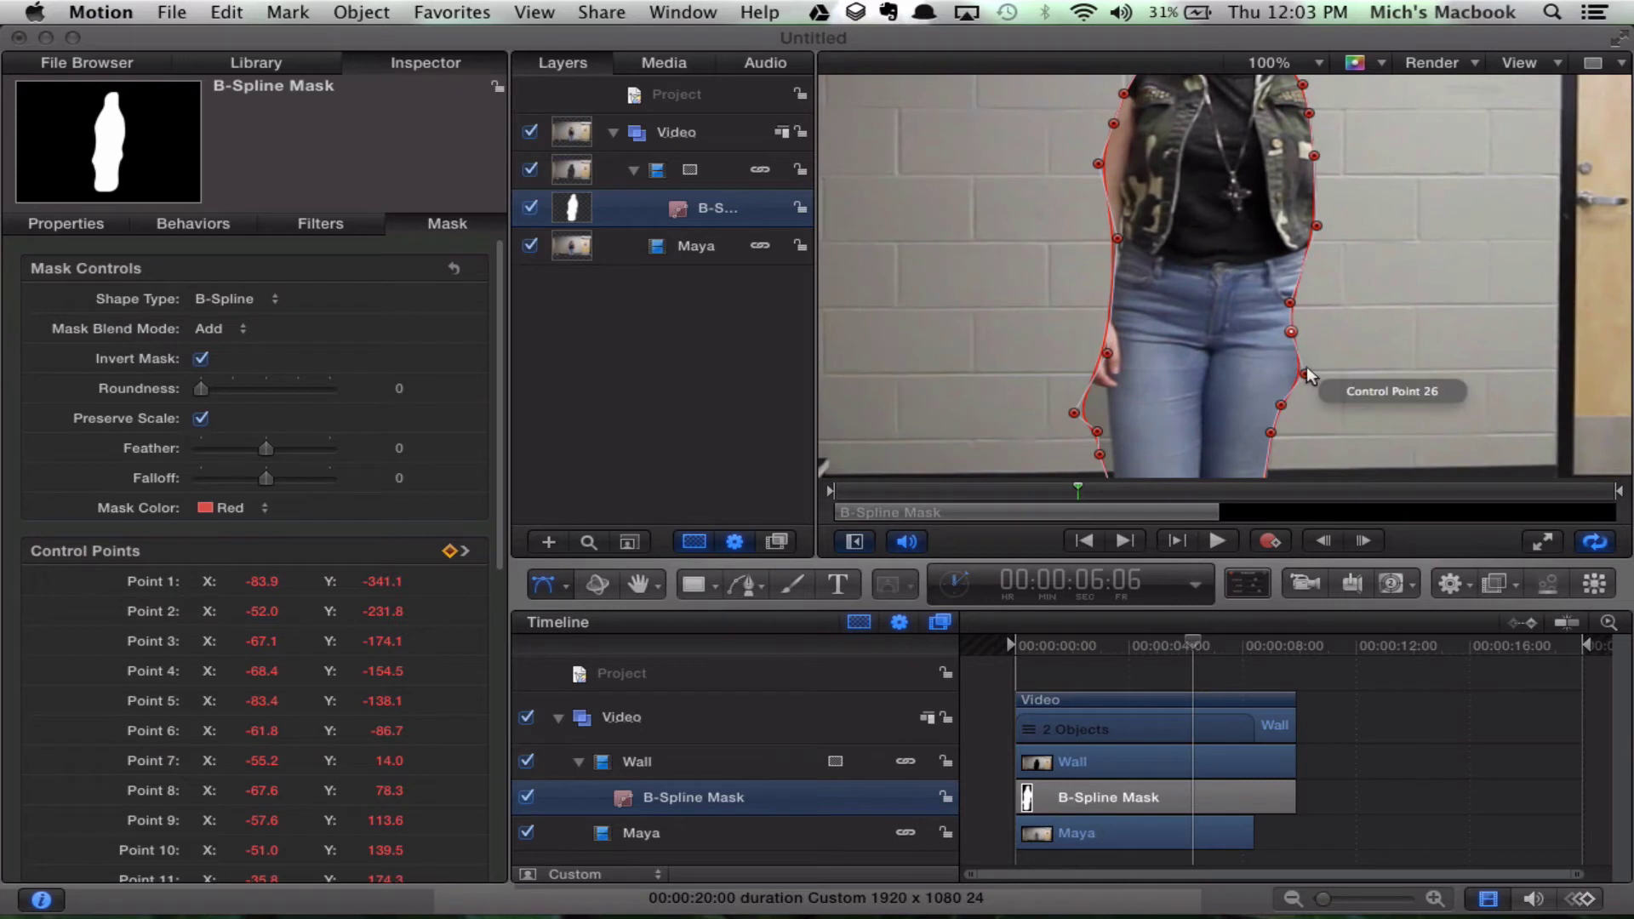
drag(1302, 375, 1249, 407)
click(1278, 403)
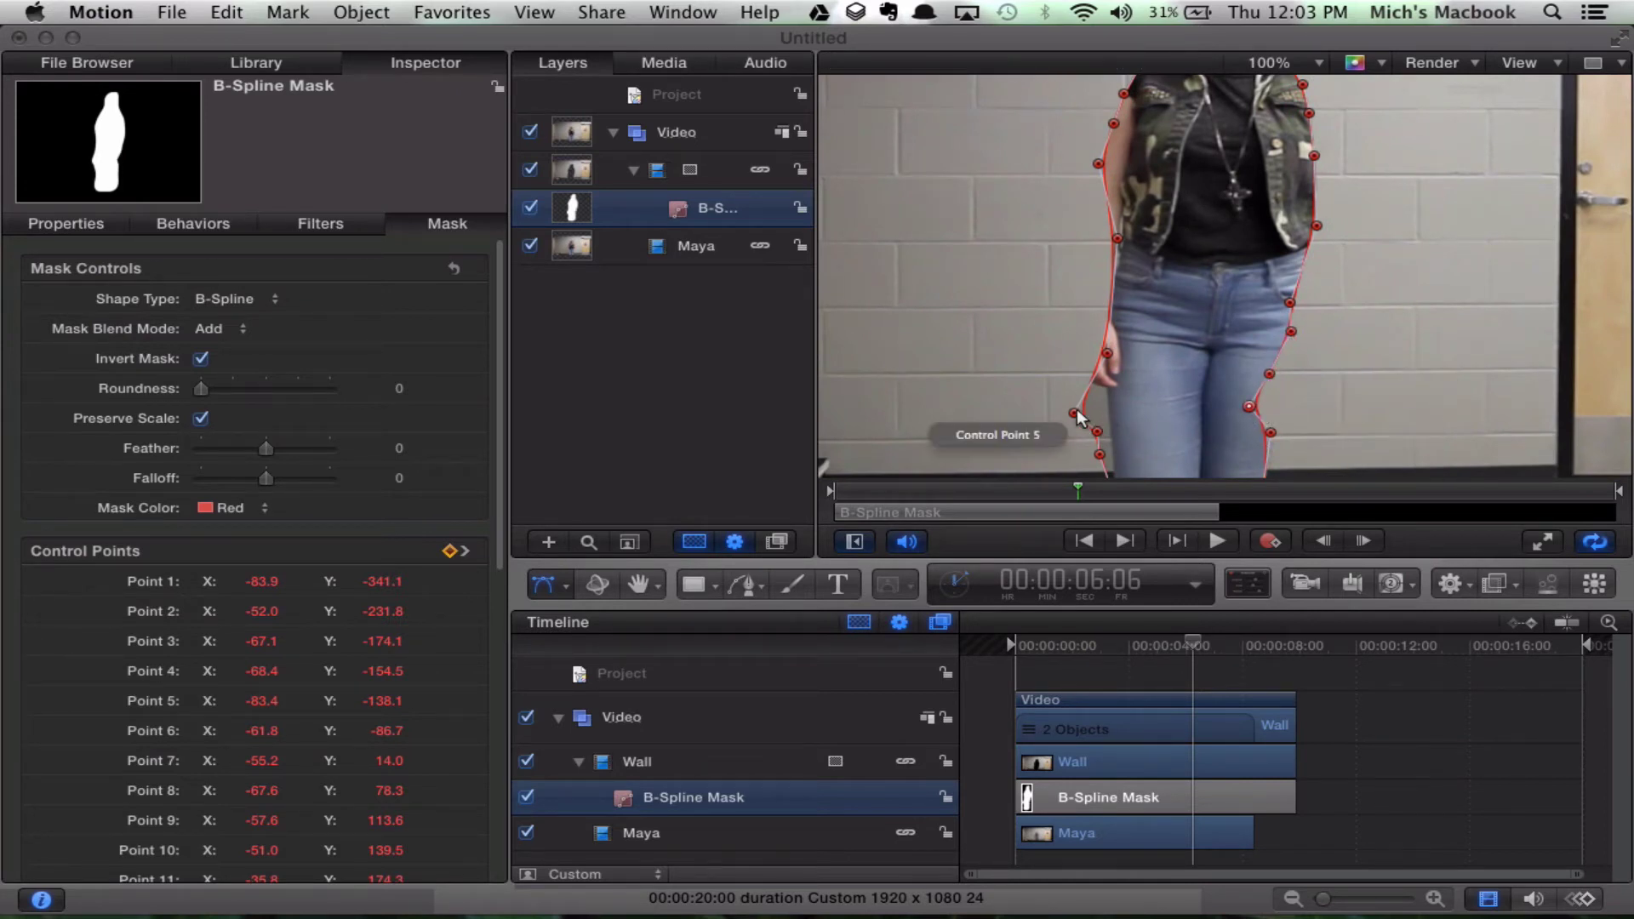
drag(1074, 413, 1135, 440)
- Reposition the mask's control points along the lower legs, moving Control Point 28 in toward the right-hand leg
scroll(1173, 388, down, 3)
scroll(1173, 388, down, 1)
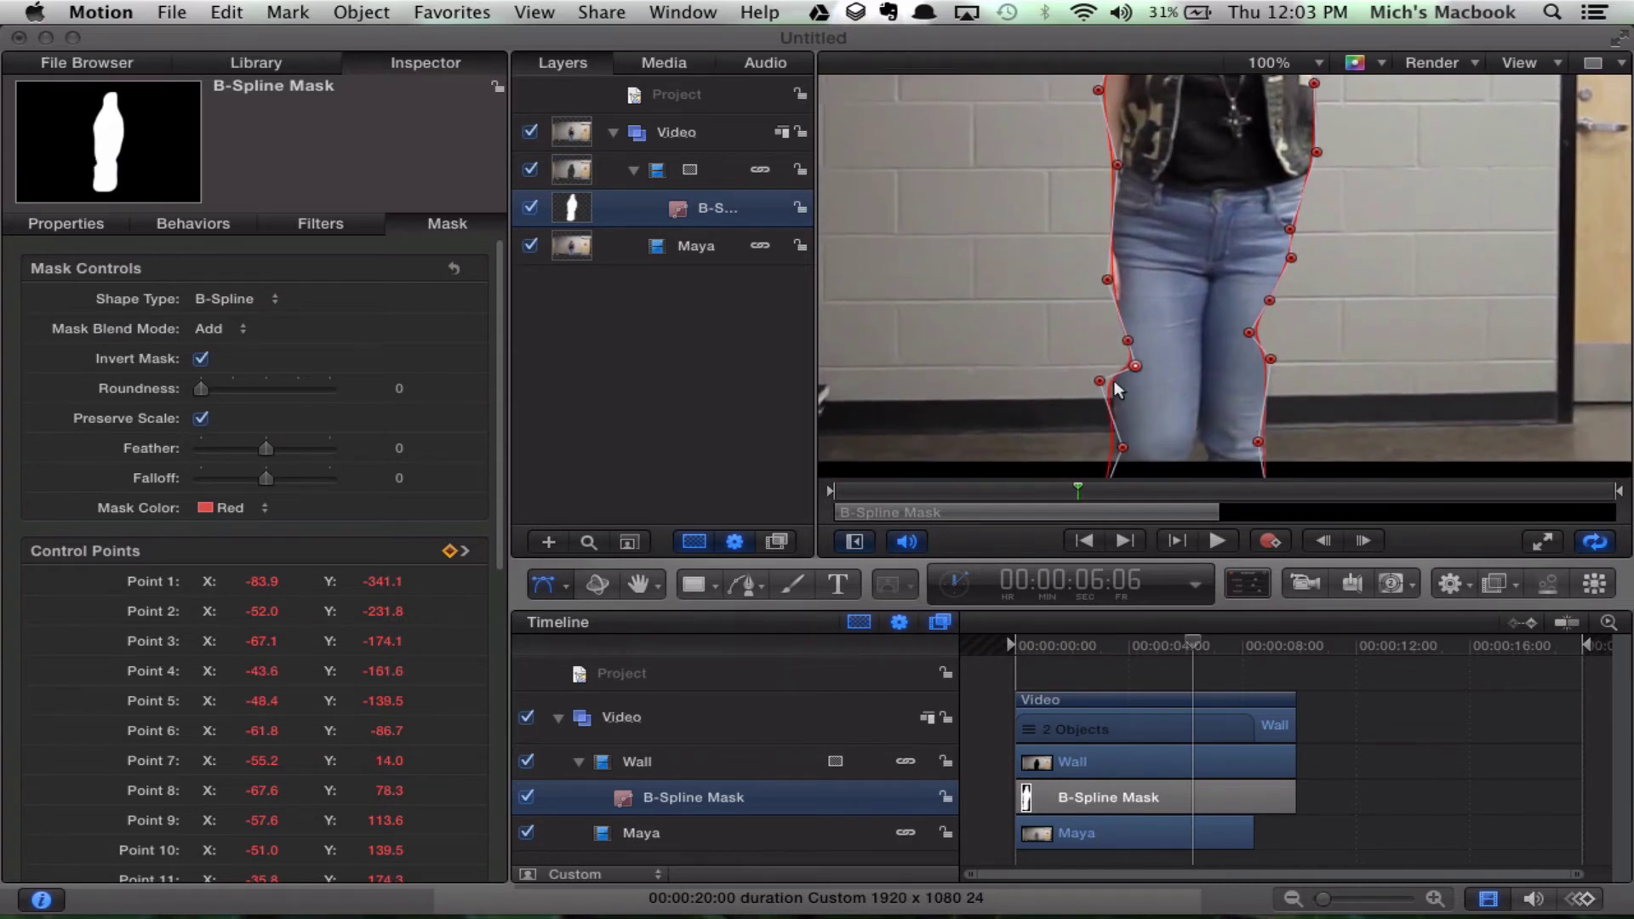
drag(1099, 380, 1148, 450)
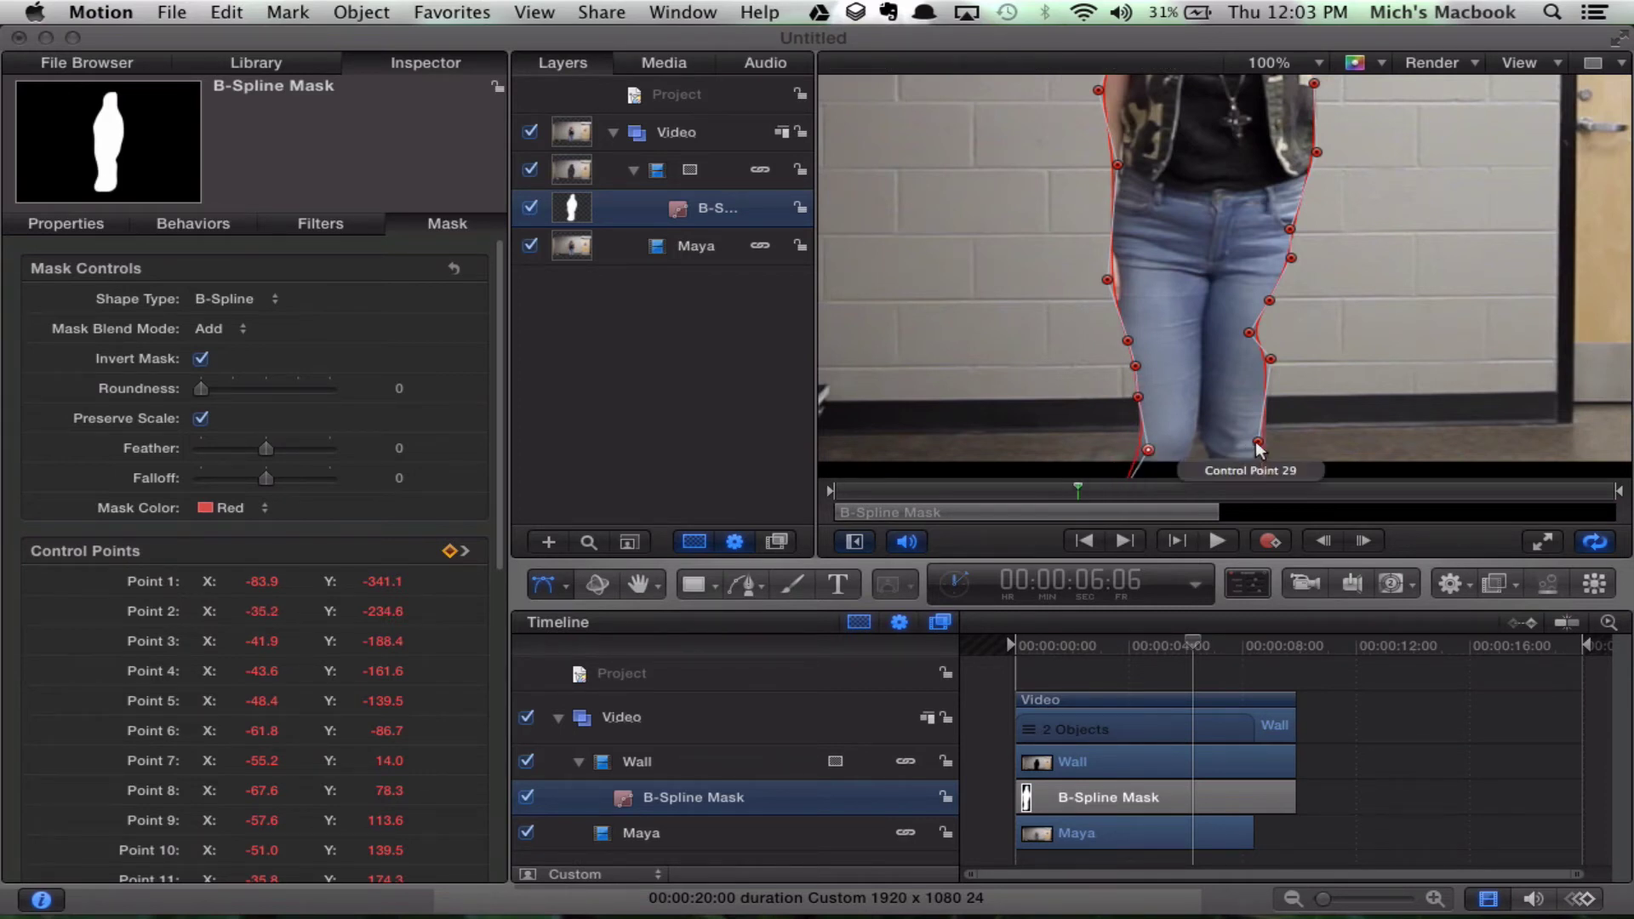
drag(1258, 443, 1234, 443)
click(1268, 360)
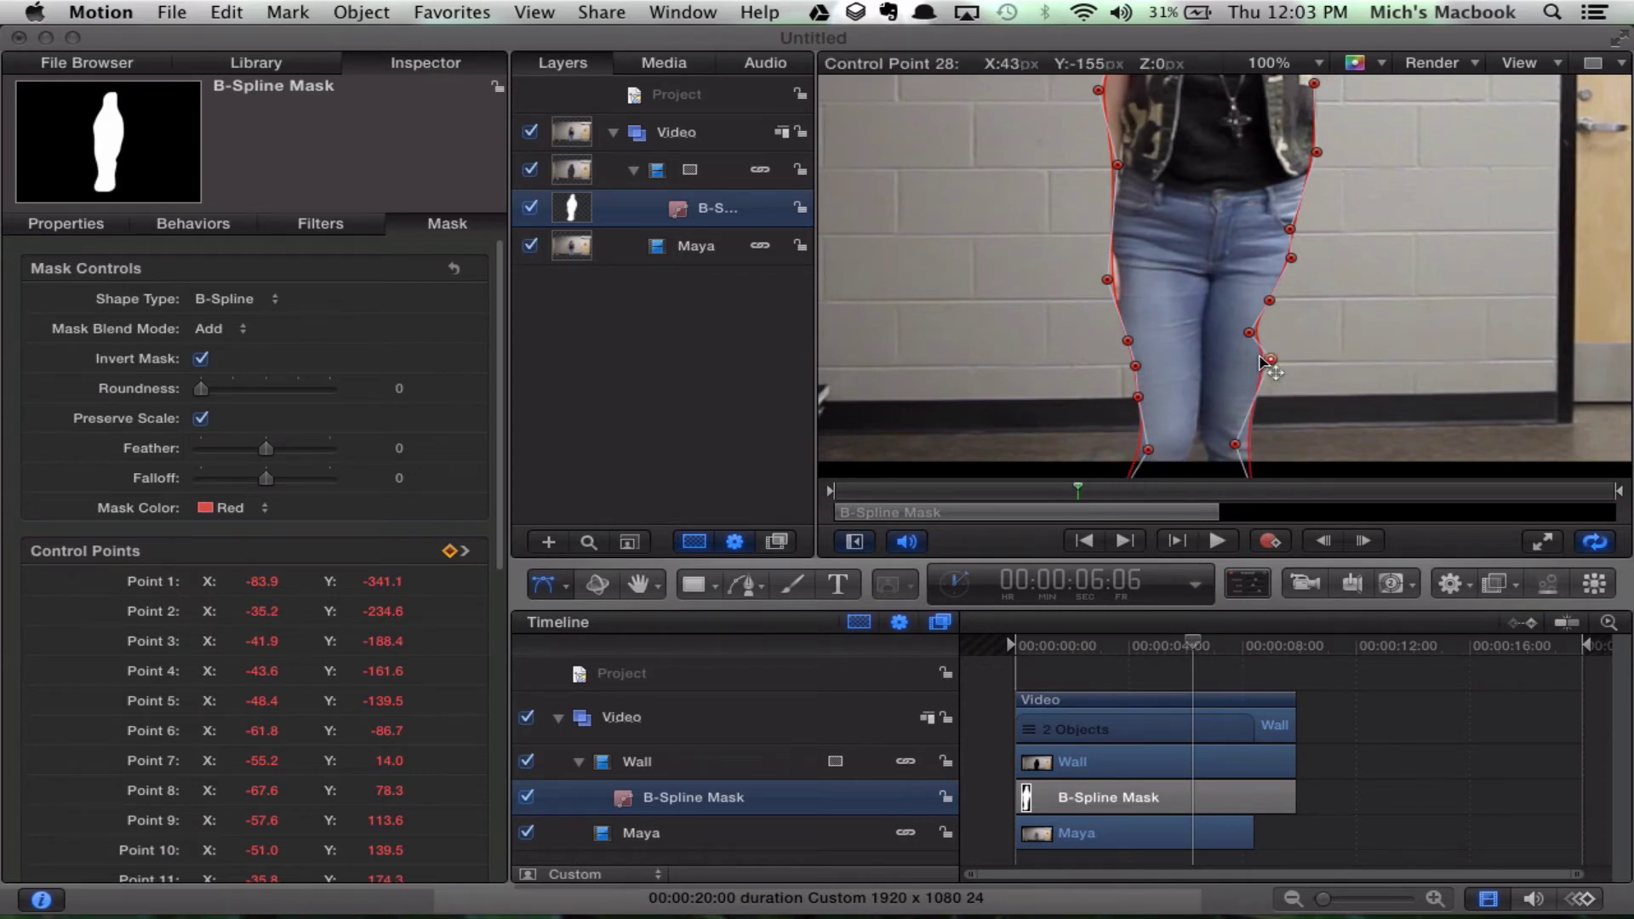
key(Delete)
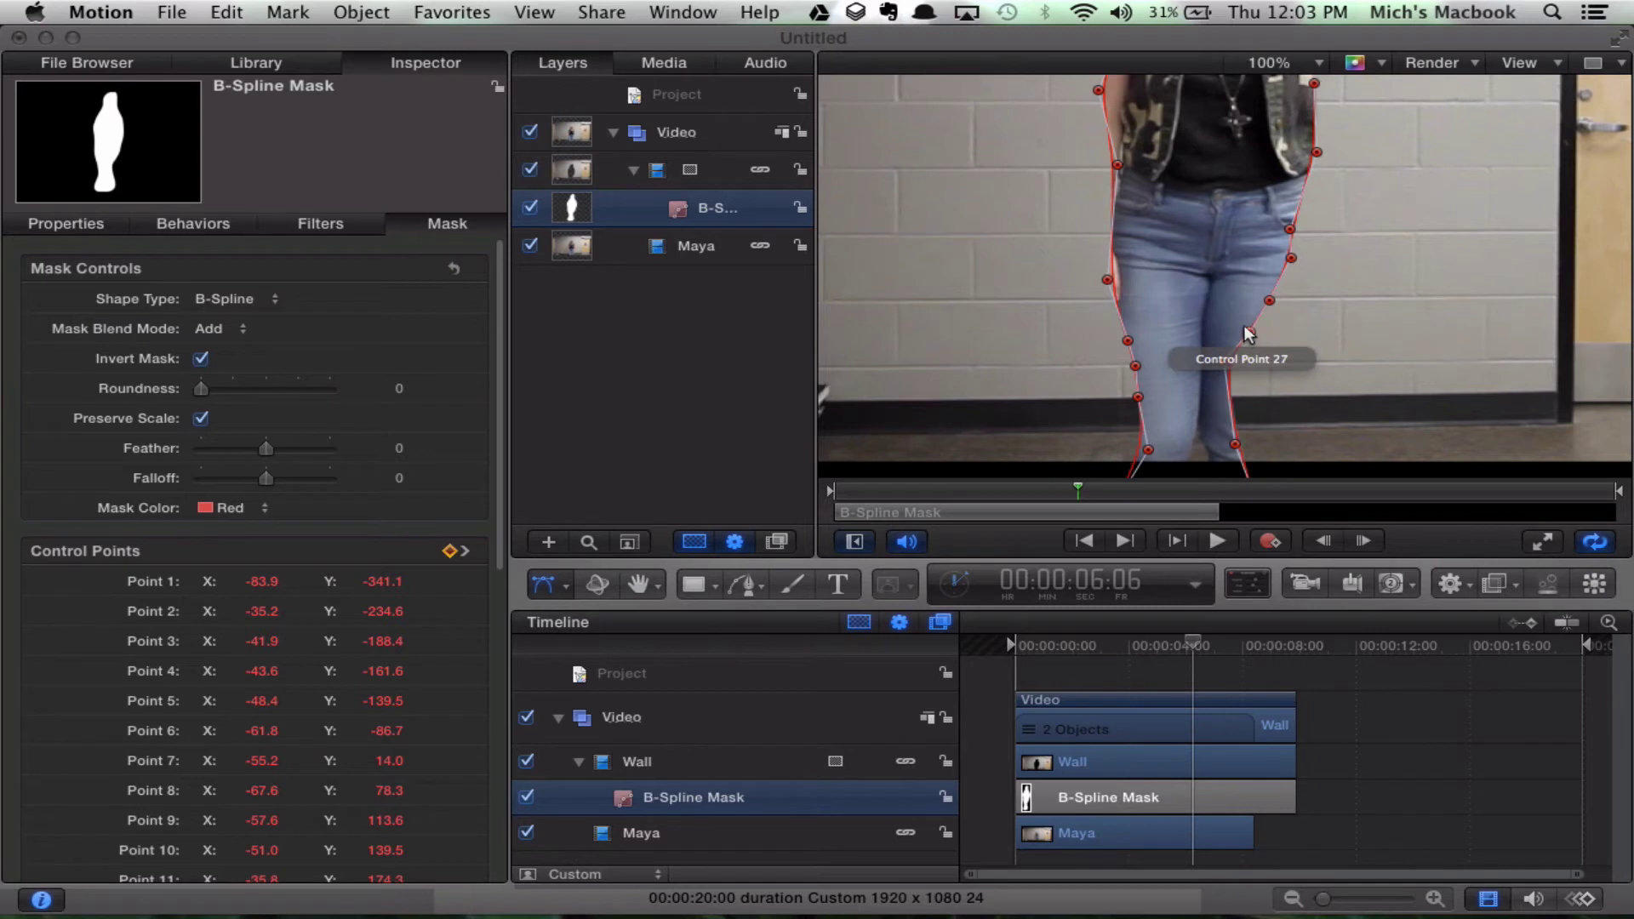
- Move Control Point 17 down and inward to follow the right-hand side of the head's top
scroll(1248, 264, up, 5)
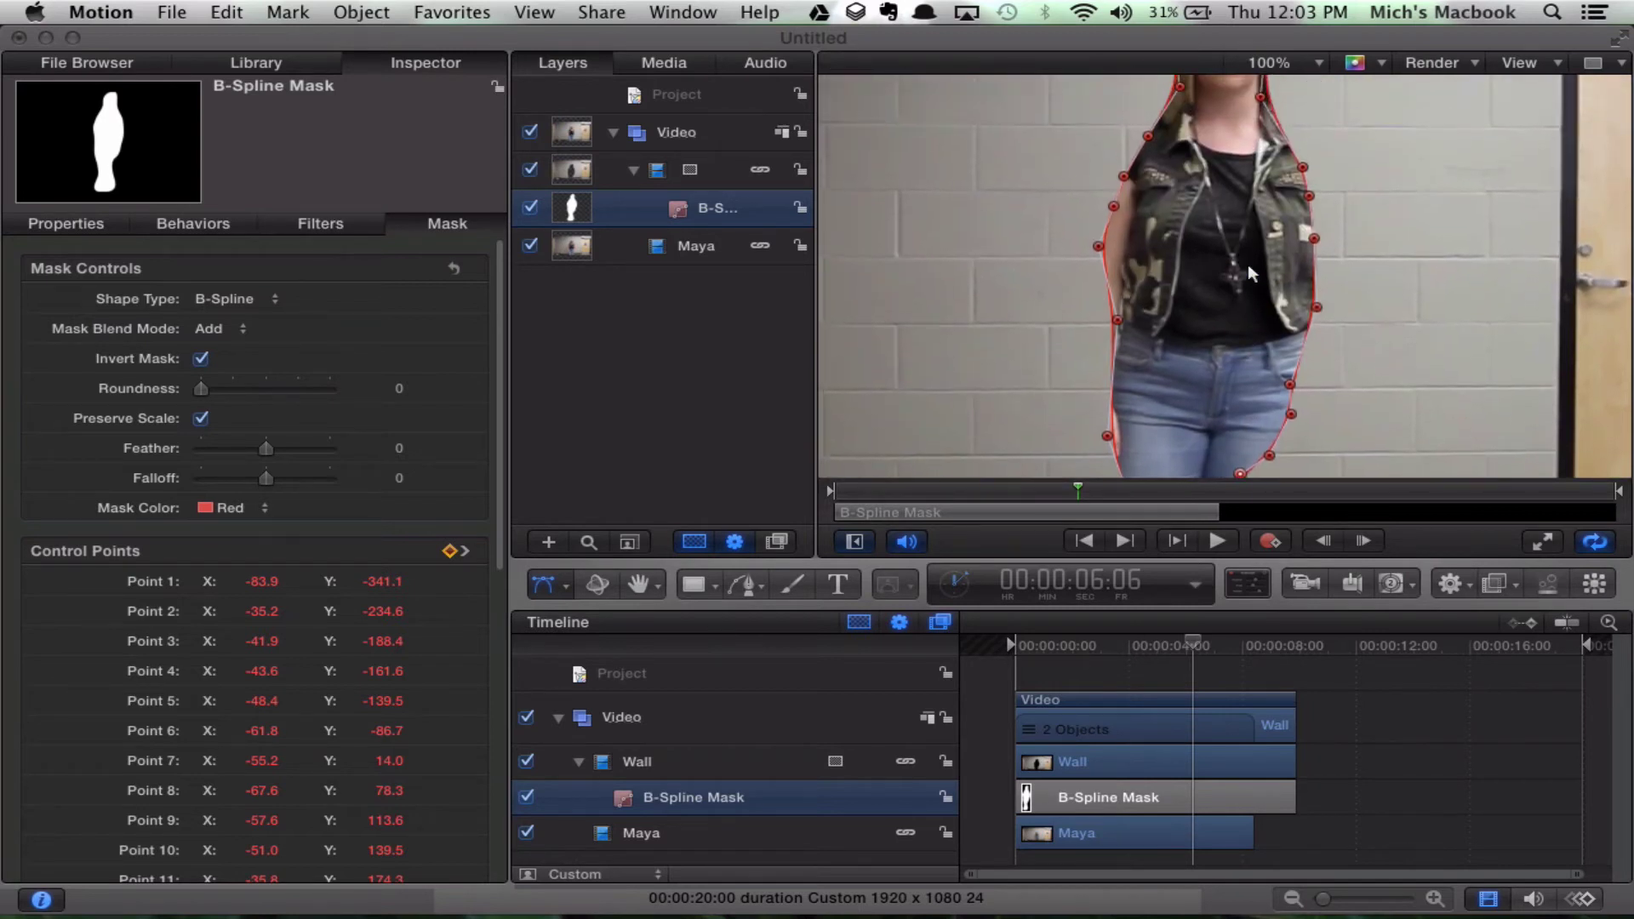
scroll(1247, 264, up, 3)
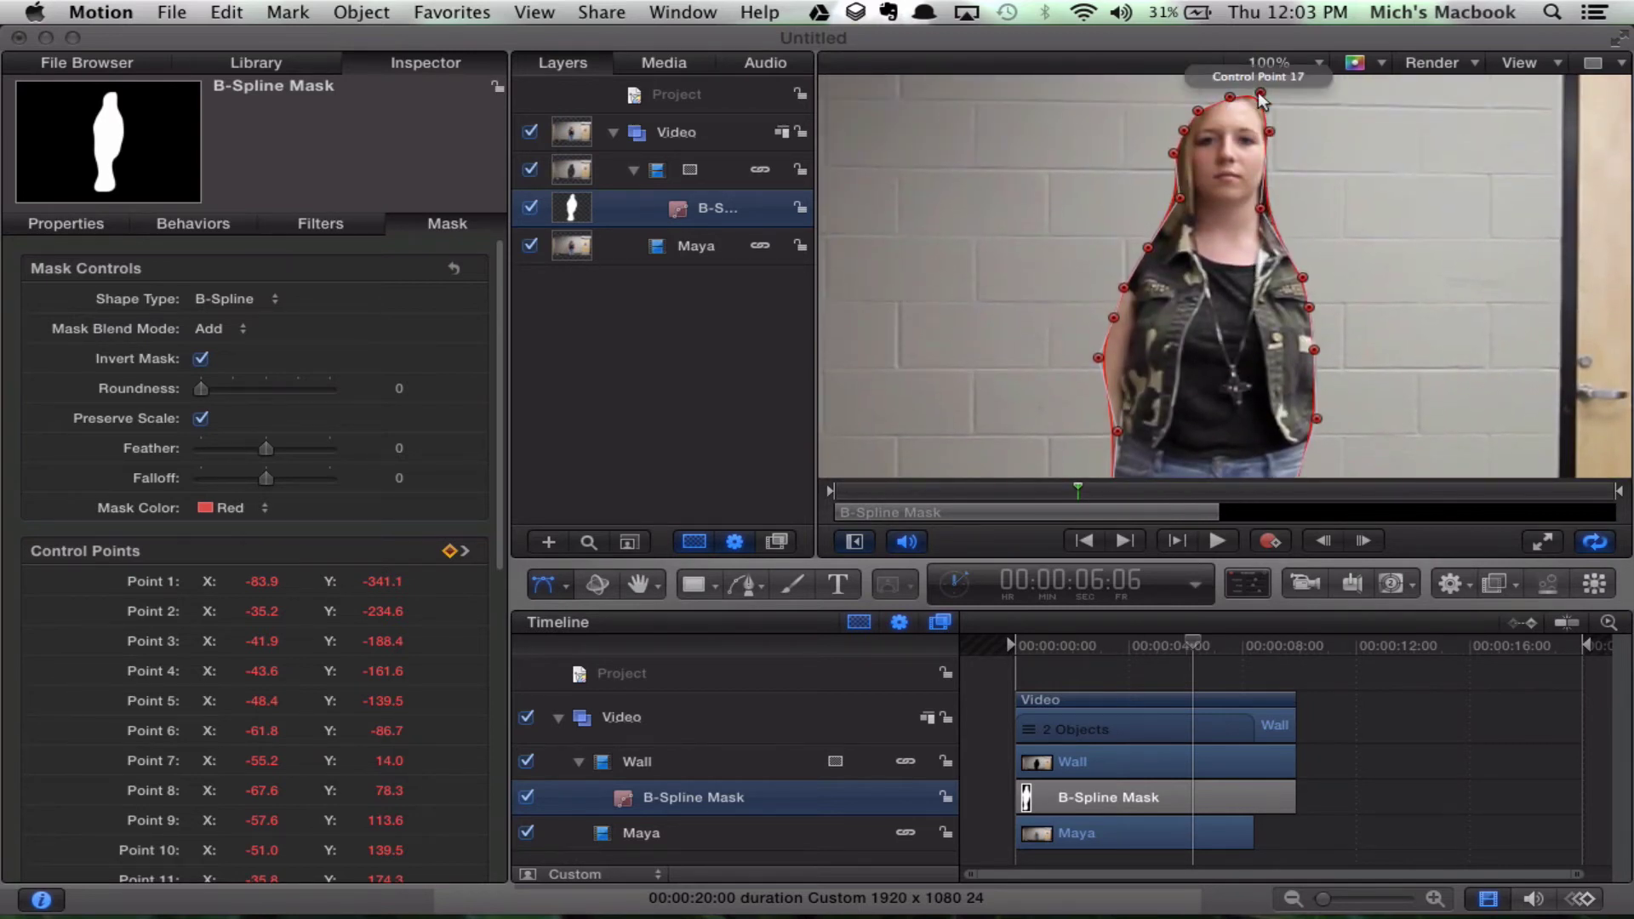
drag(1260, 95, 1251, 113)
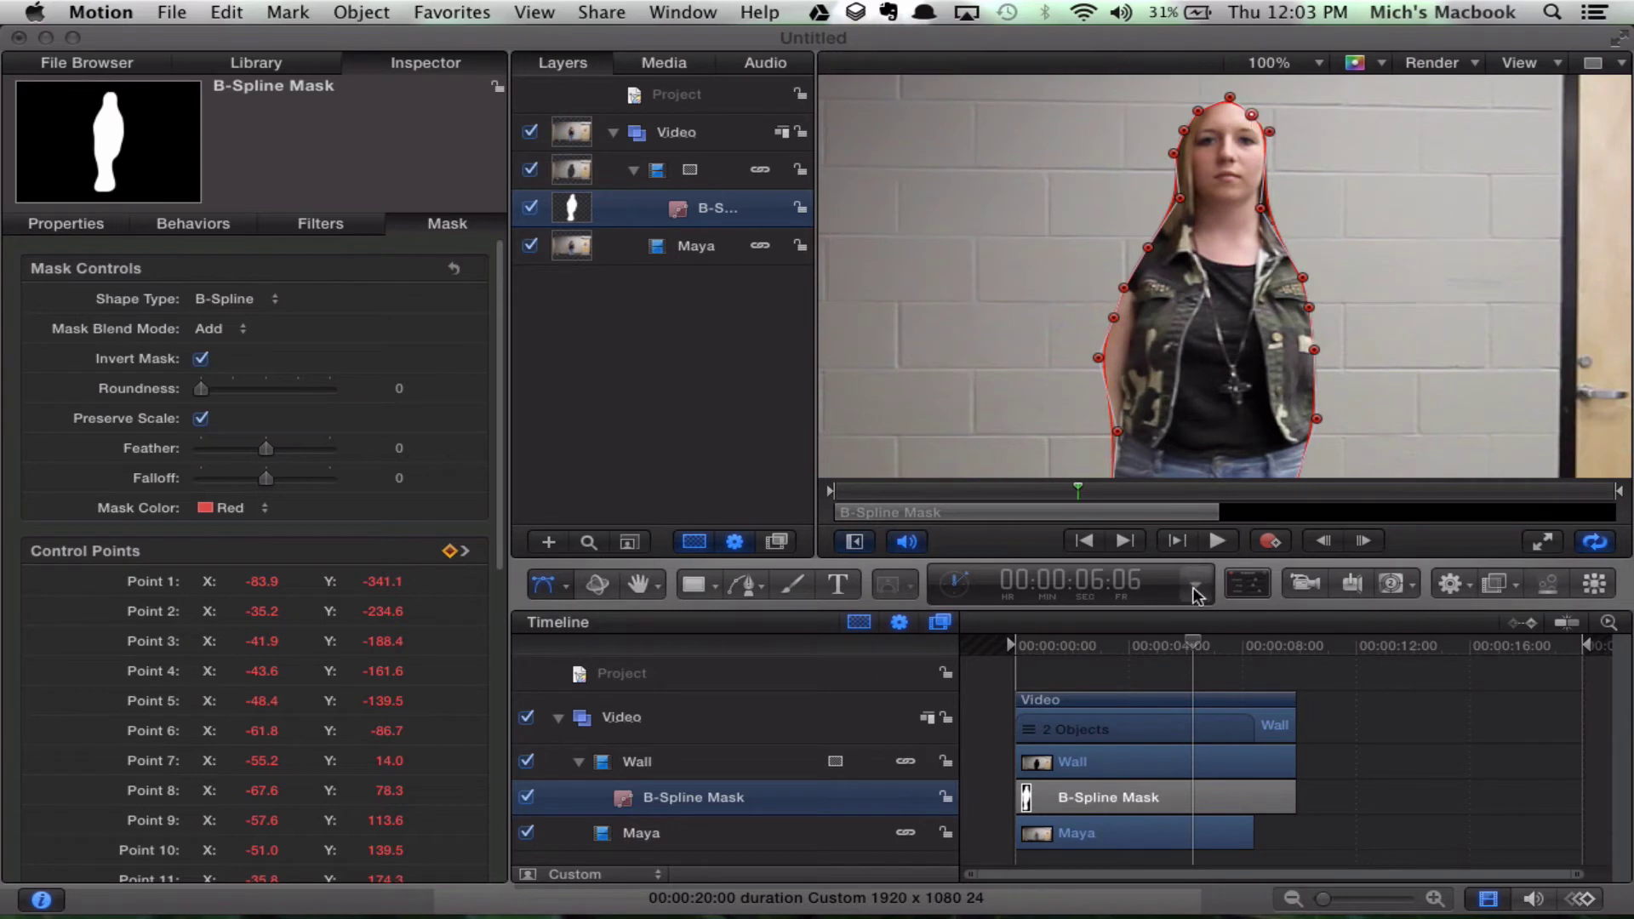
- At 00:00:05:22, tighten the mask's control points around the top and both sides of the hair
drag(1193, 647, 1182, 647)
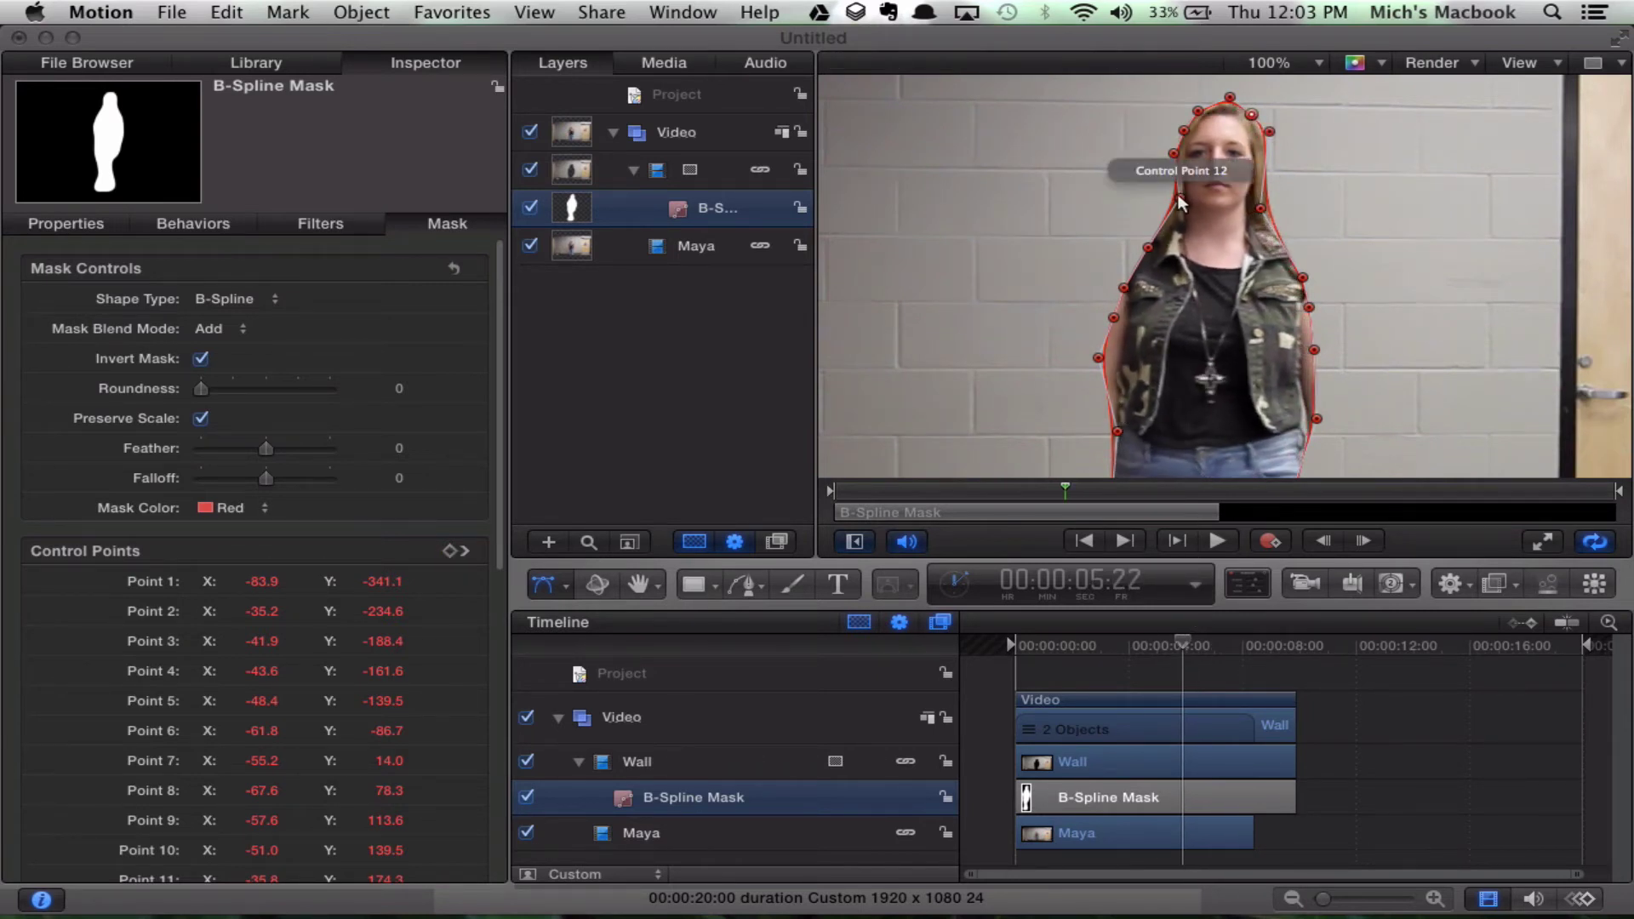
drag(1180, 199, 1198, 126)
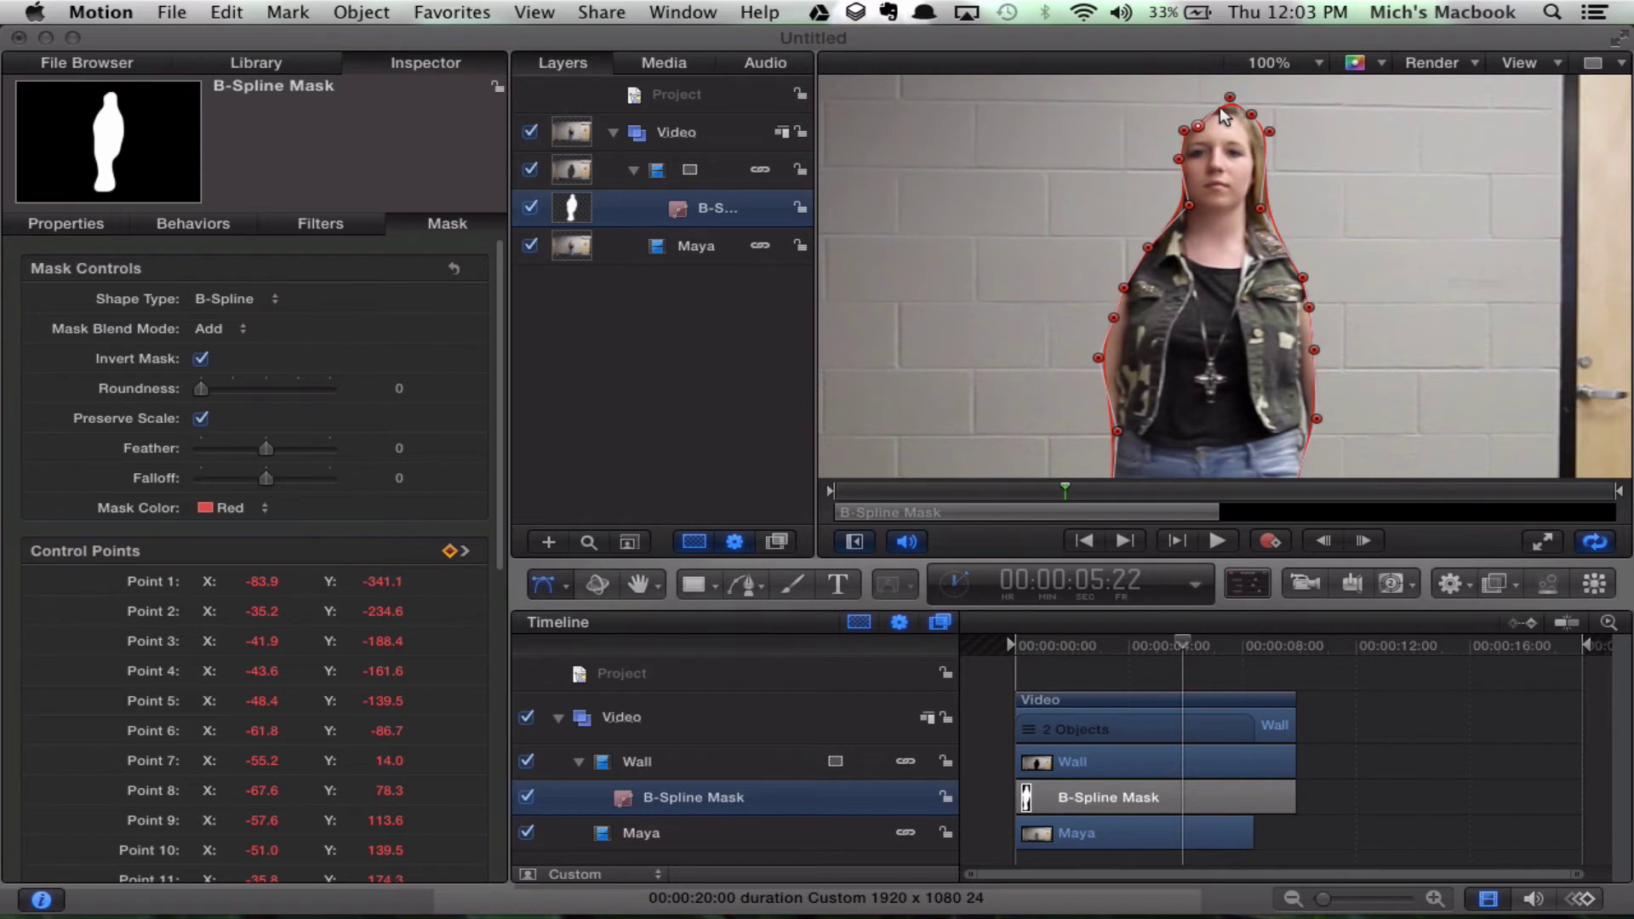
drag(1229, 97, 1258, 156)
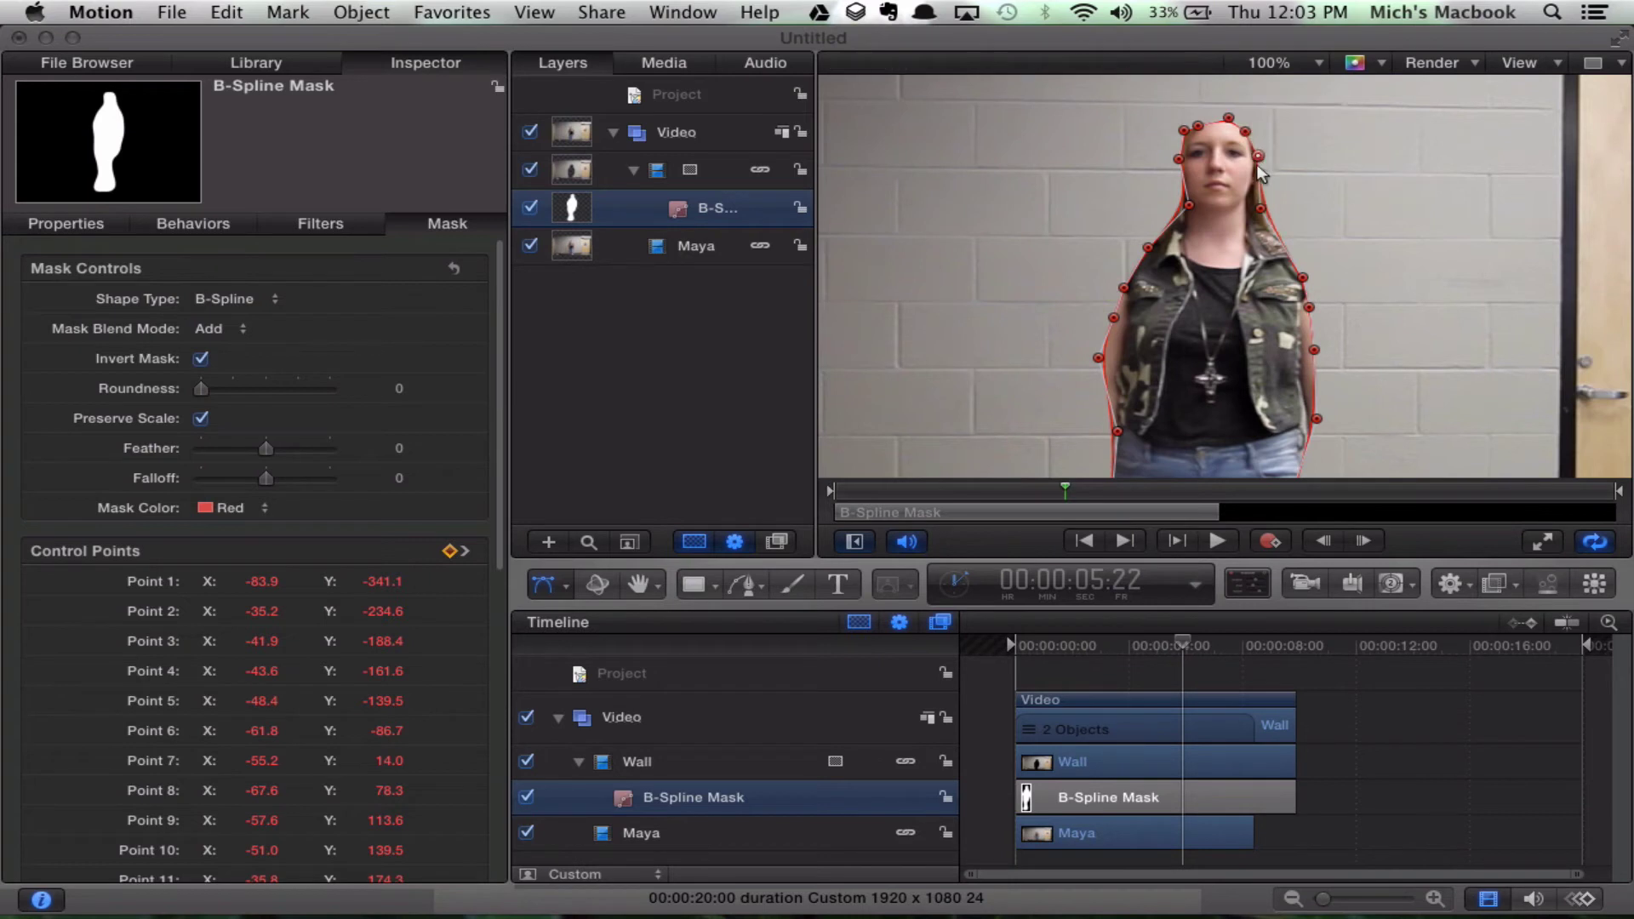
drag(1259, 211, 1244, 215)
right_click(1152, 246)
click(1173, 258)
key(super+z)
- At 00:00:05:14, narrow the mask to the face, neck and a slim strip down the middle of the torso
drag(1148, 246, 1146, 363)
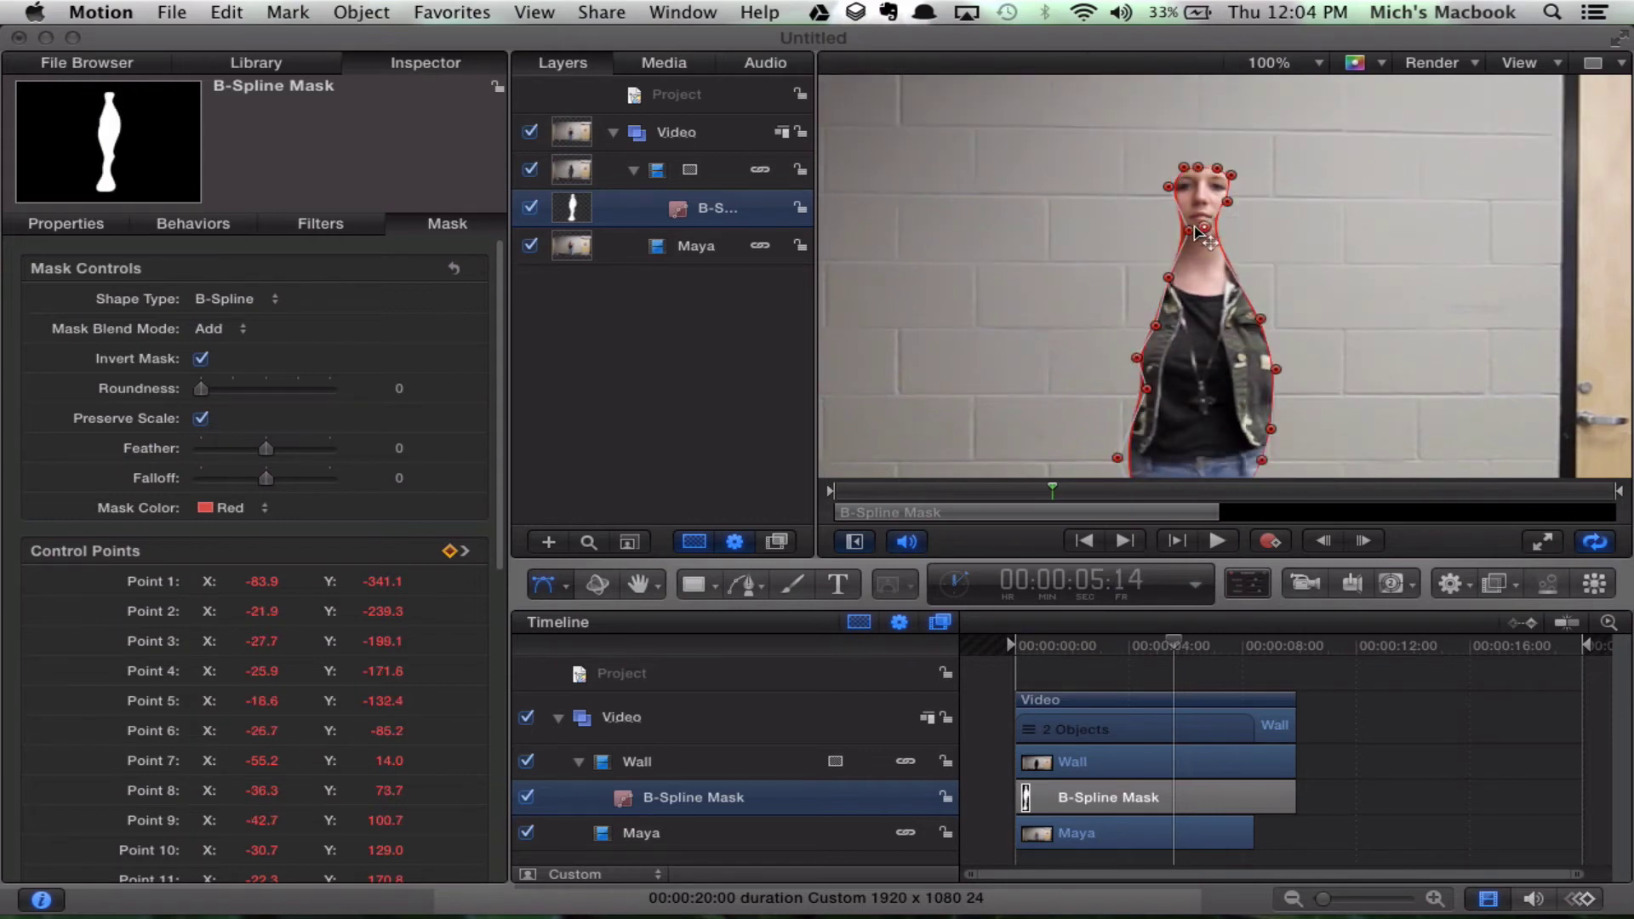
drag(1192, 228, 1197, 228)
drag(1260, 318, 1222, 378)
drag(1271, 429, 1216, 438)
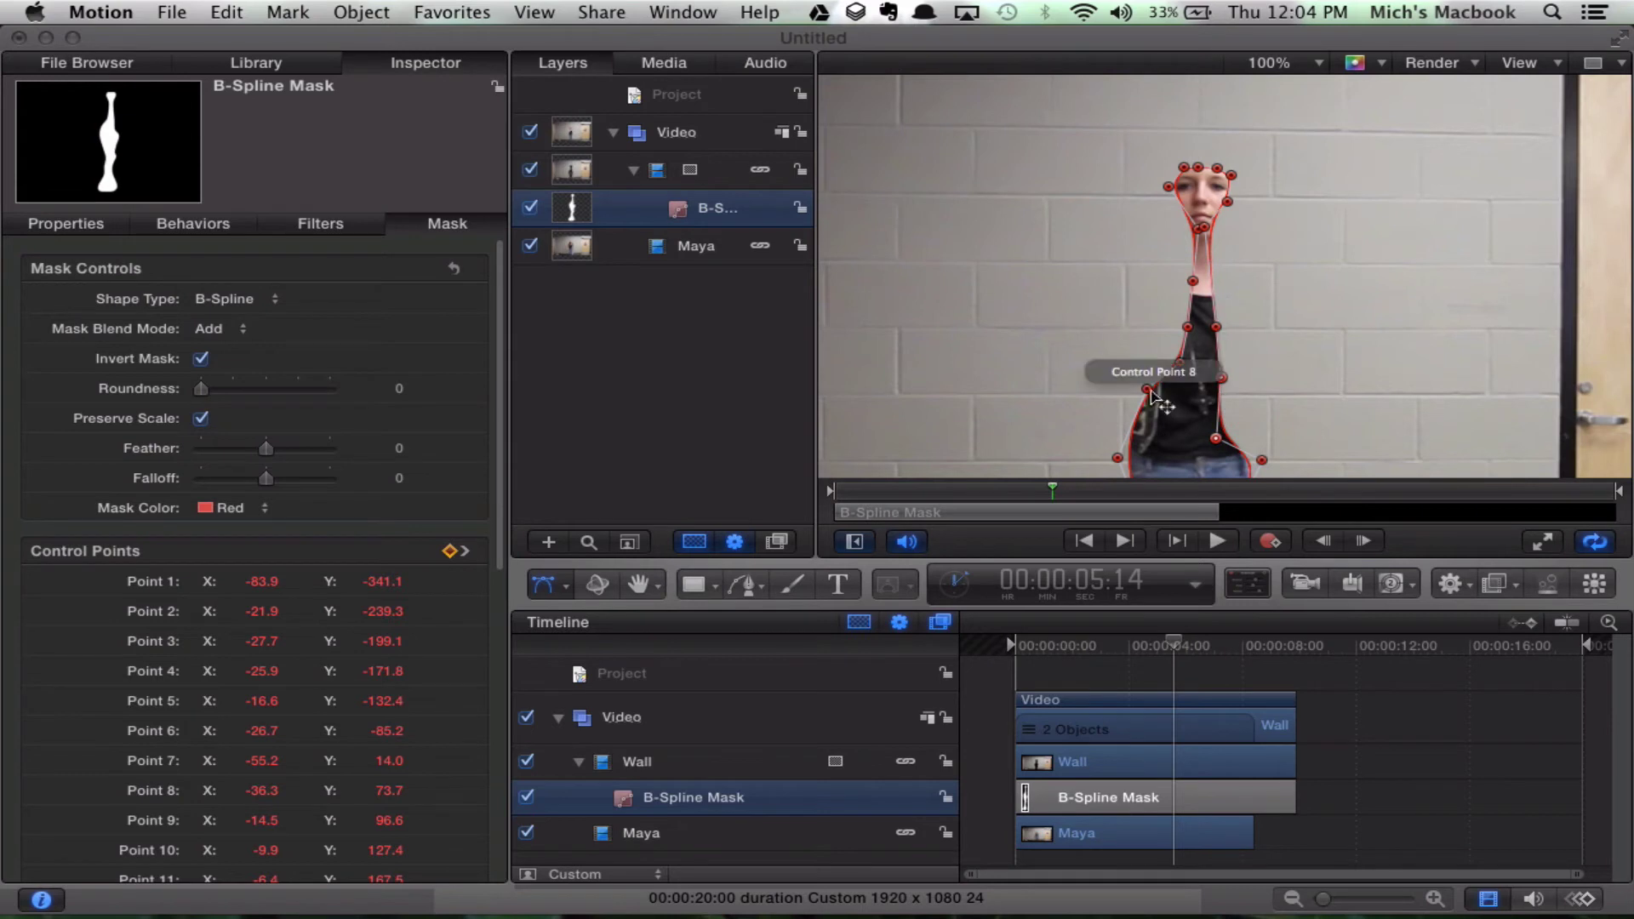
drag(1148, 390, 1211, 379)
- Pull the mask's control points in around the hips and thighs to continue the narrow strip
scroll(1178, 400, down, 3)
scroll(1247, 400, down, 6)
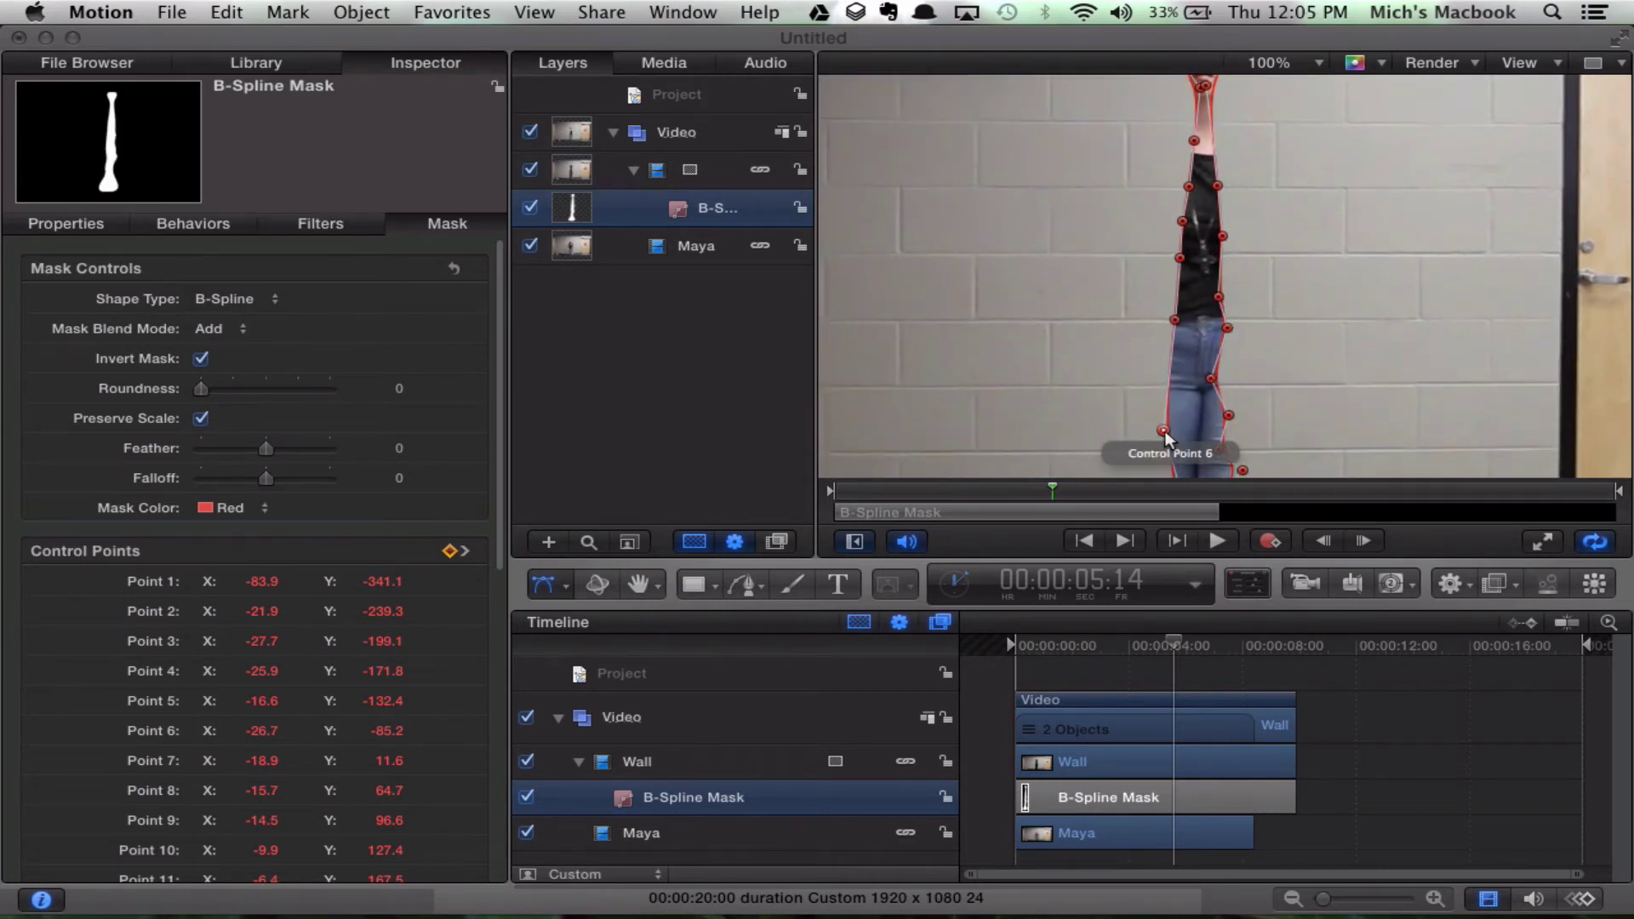
mouse_move(1164, 430)
mouse_down()
mouse_move(1219, 419)
mouse_move(1199, 417)
mouse_move(1208, 393)
mouse_move(1223, 419)
mouse_move(1186, 412)
mouse_move(1162, 441)
mouse_move(1189, 442)
mouse_up()
- Bring the mask's control points together along the lower legs and feet
scroll(1225, 398, down, 4)
scroll(1208, 400, down, 4)
scroll(1227, 402, down, 4)
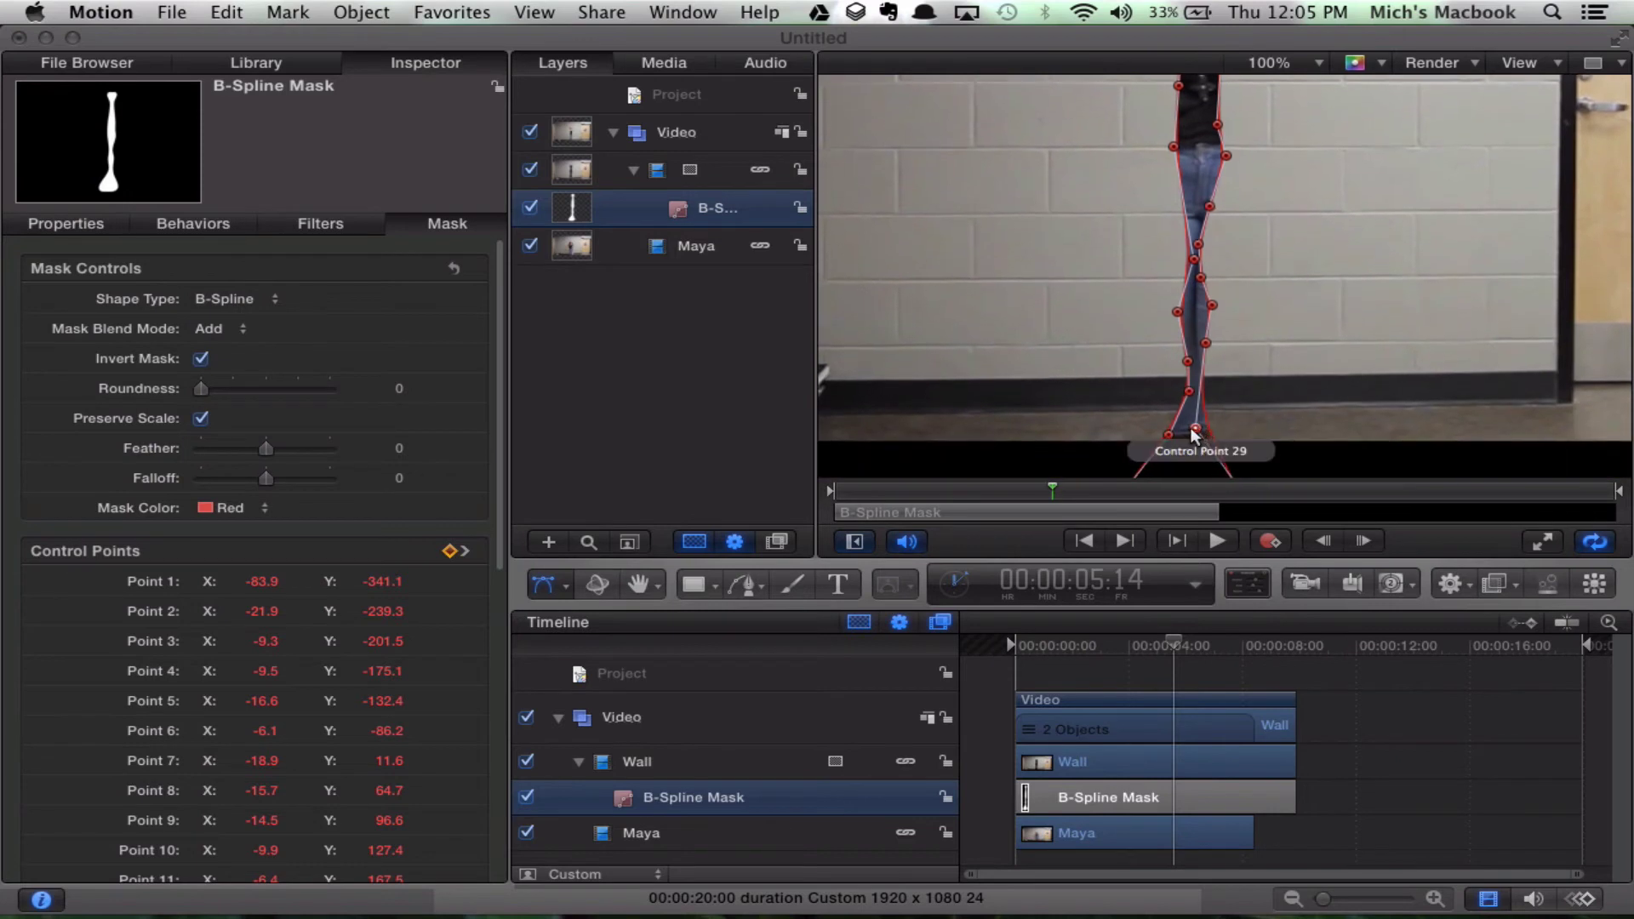
click(1185, 433)
drag(1167, 435, 1187, 438)
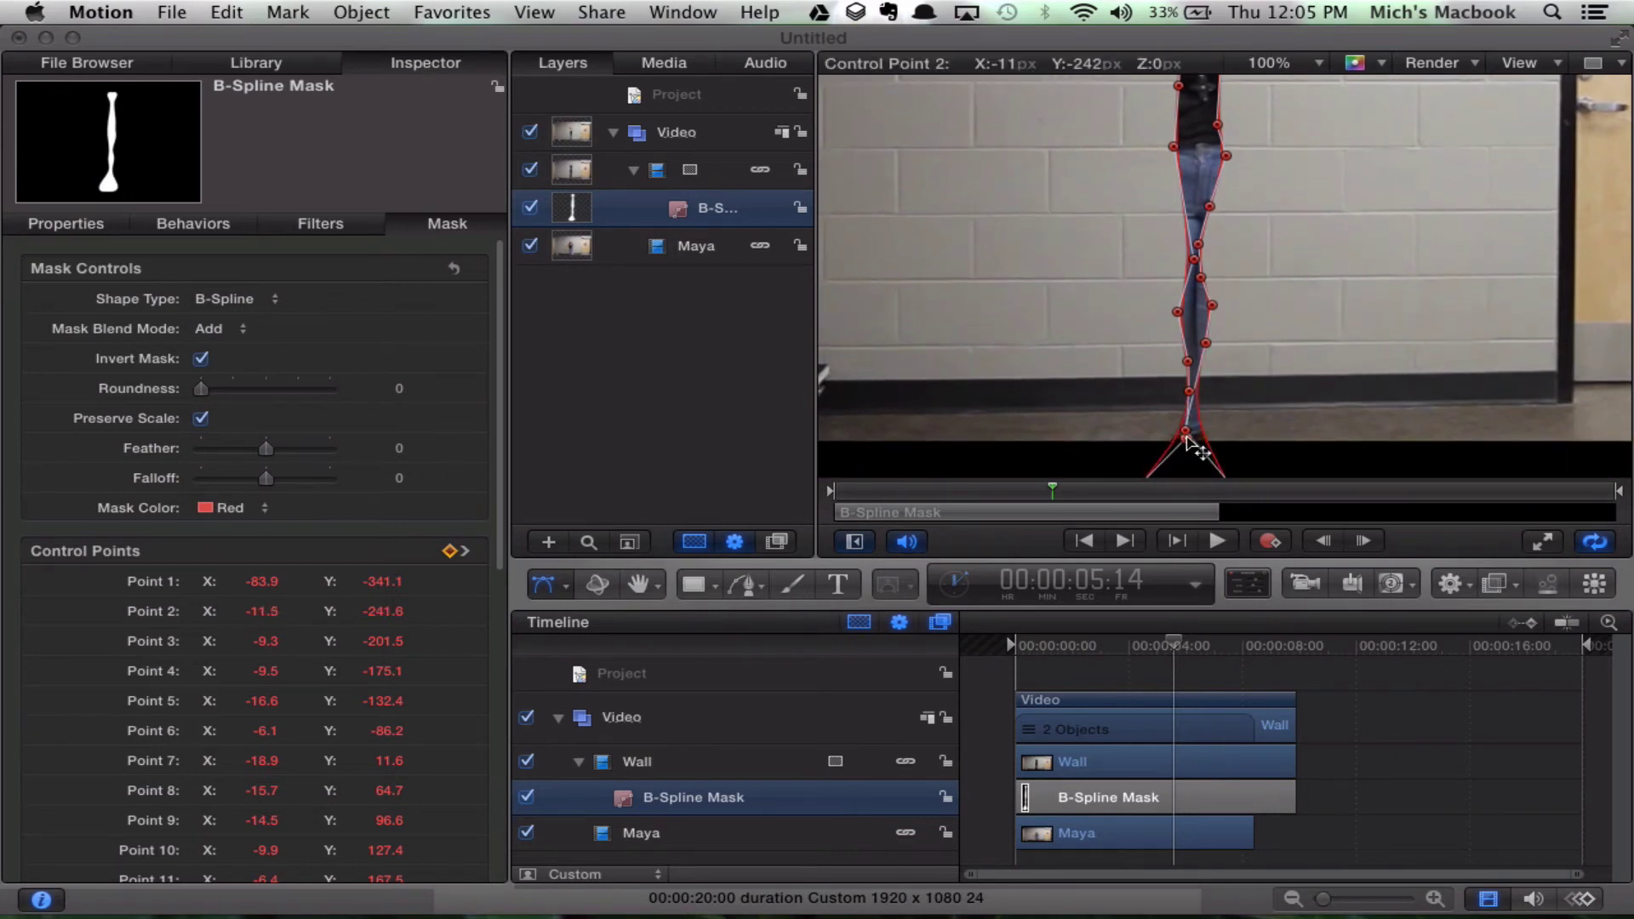
- At 00:00:05:06, collapse the mask's body section into a thin line and shrink its head section to part of the face
scroll(1283, 364, up, 10)
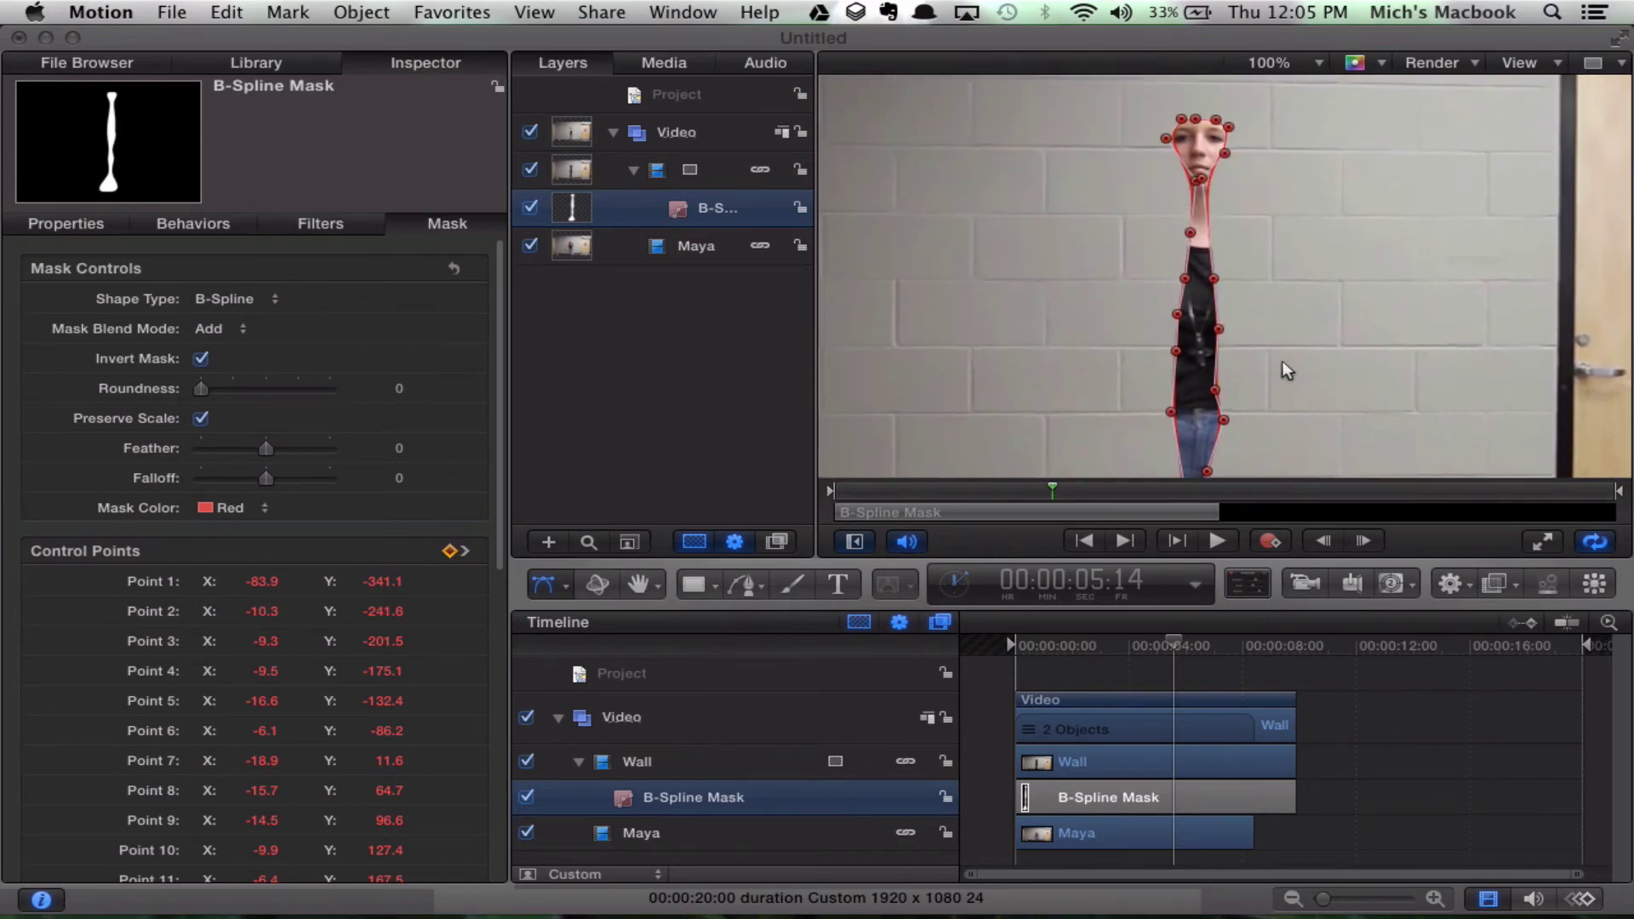
key(Left)
key(Left)
key(Left)
key(Left)
key(Left)
key(Left)
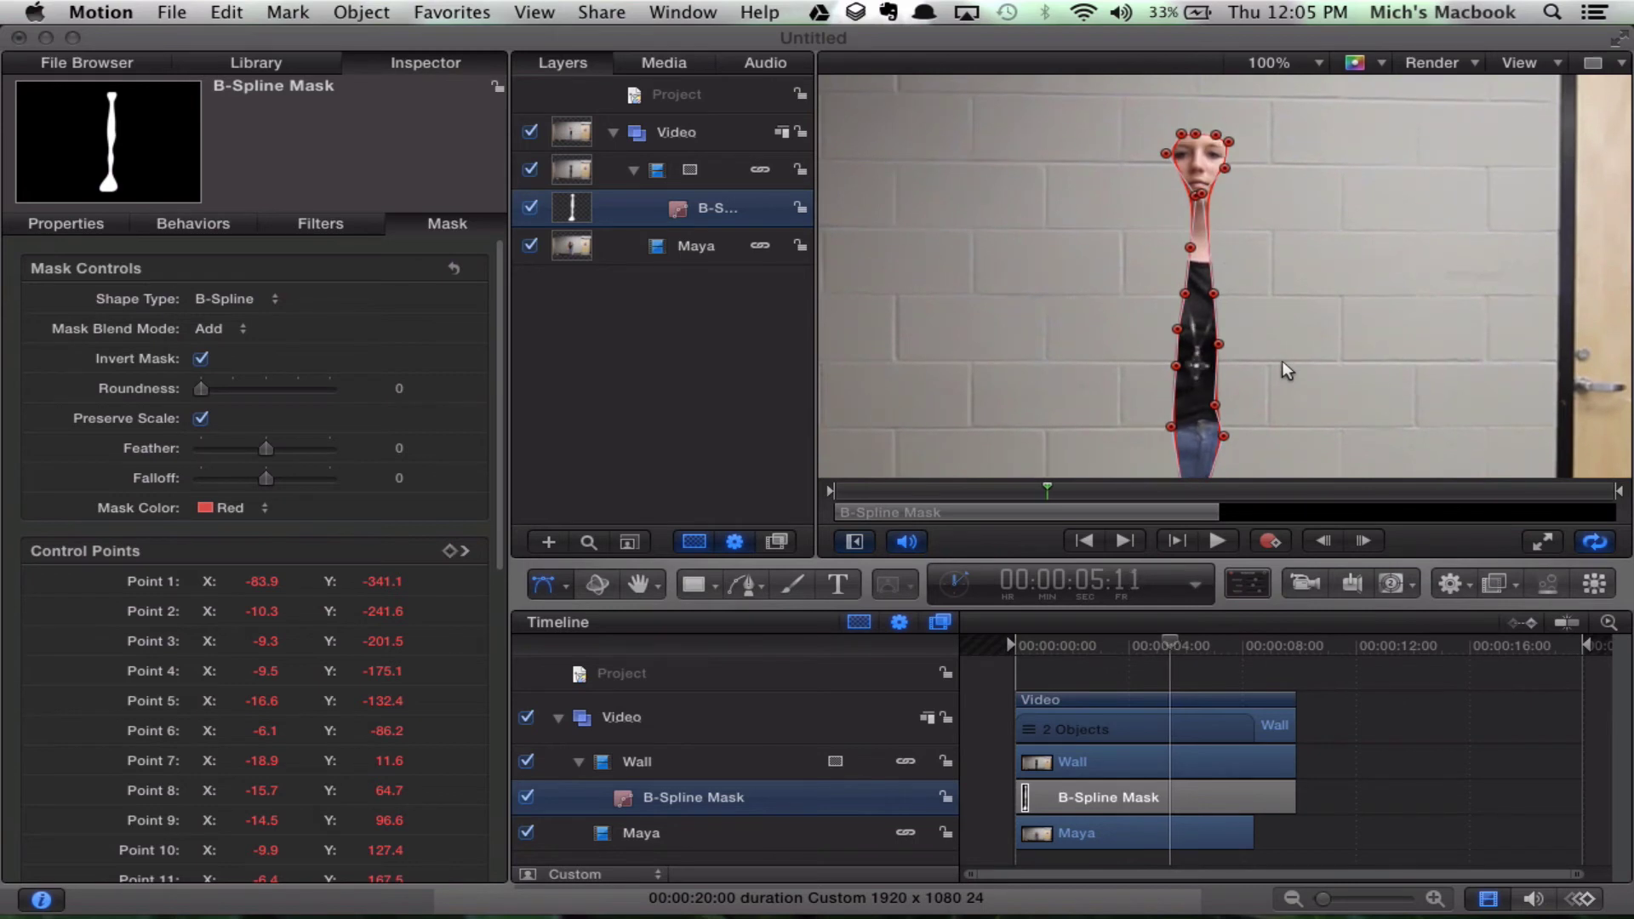
key(Left)
key(Left)
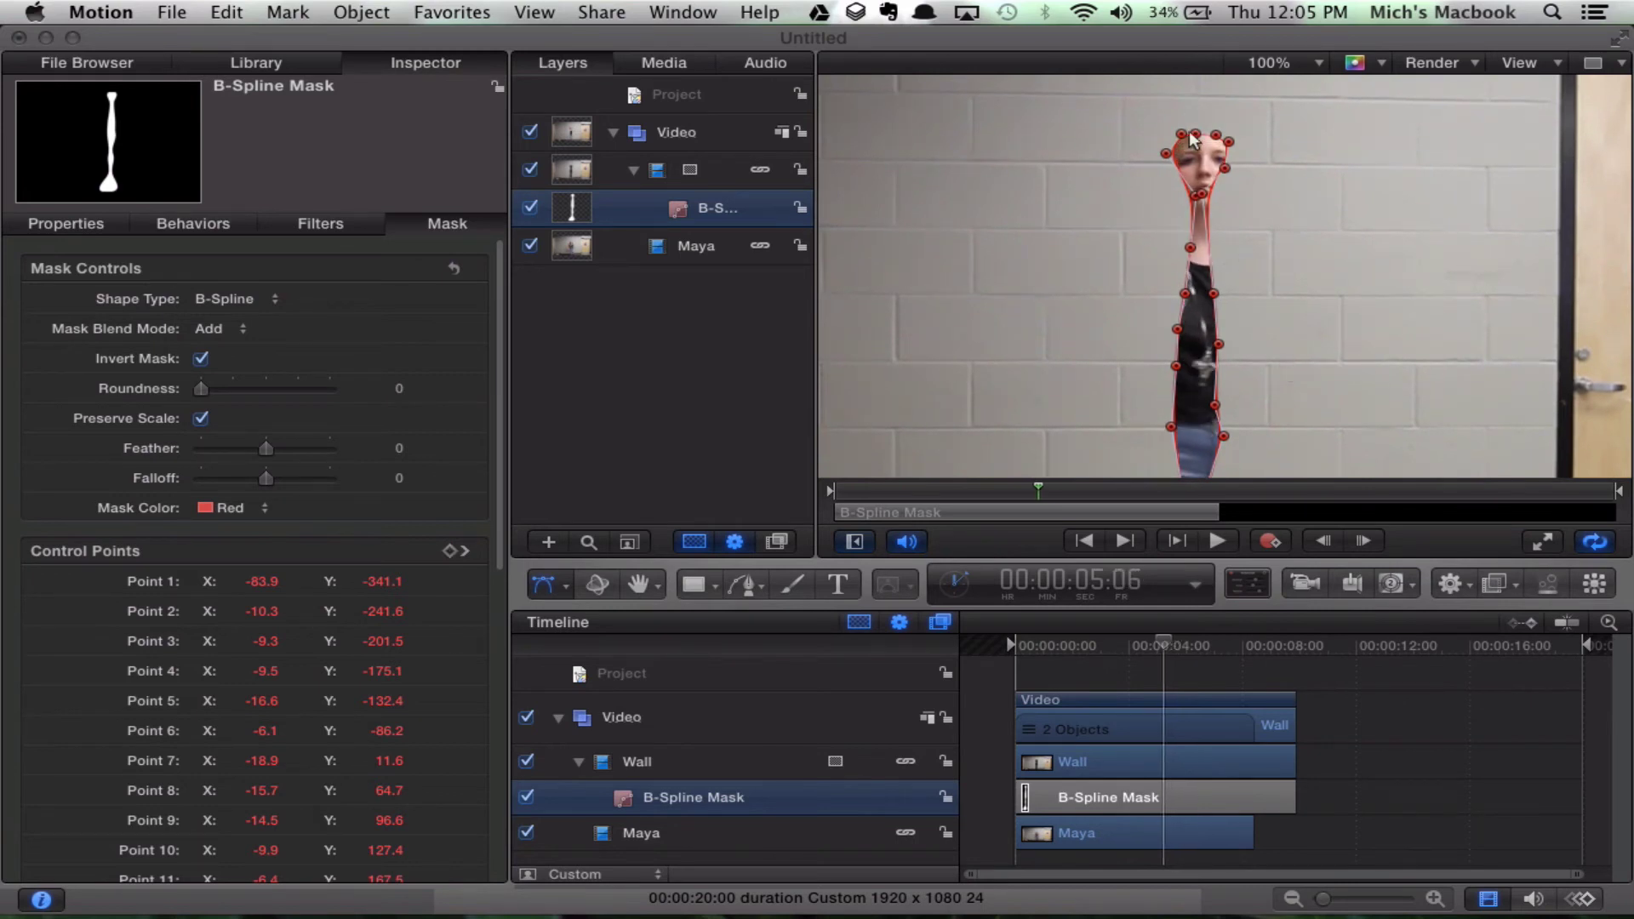
drag(1183, 135, 1194, 195)
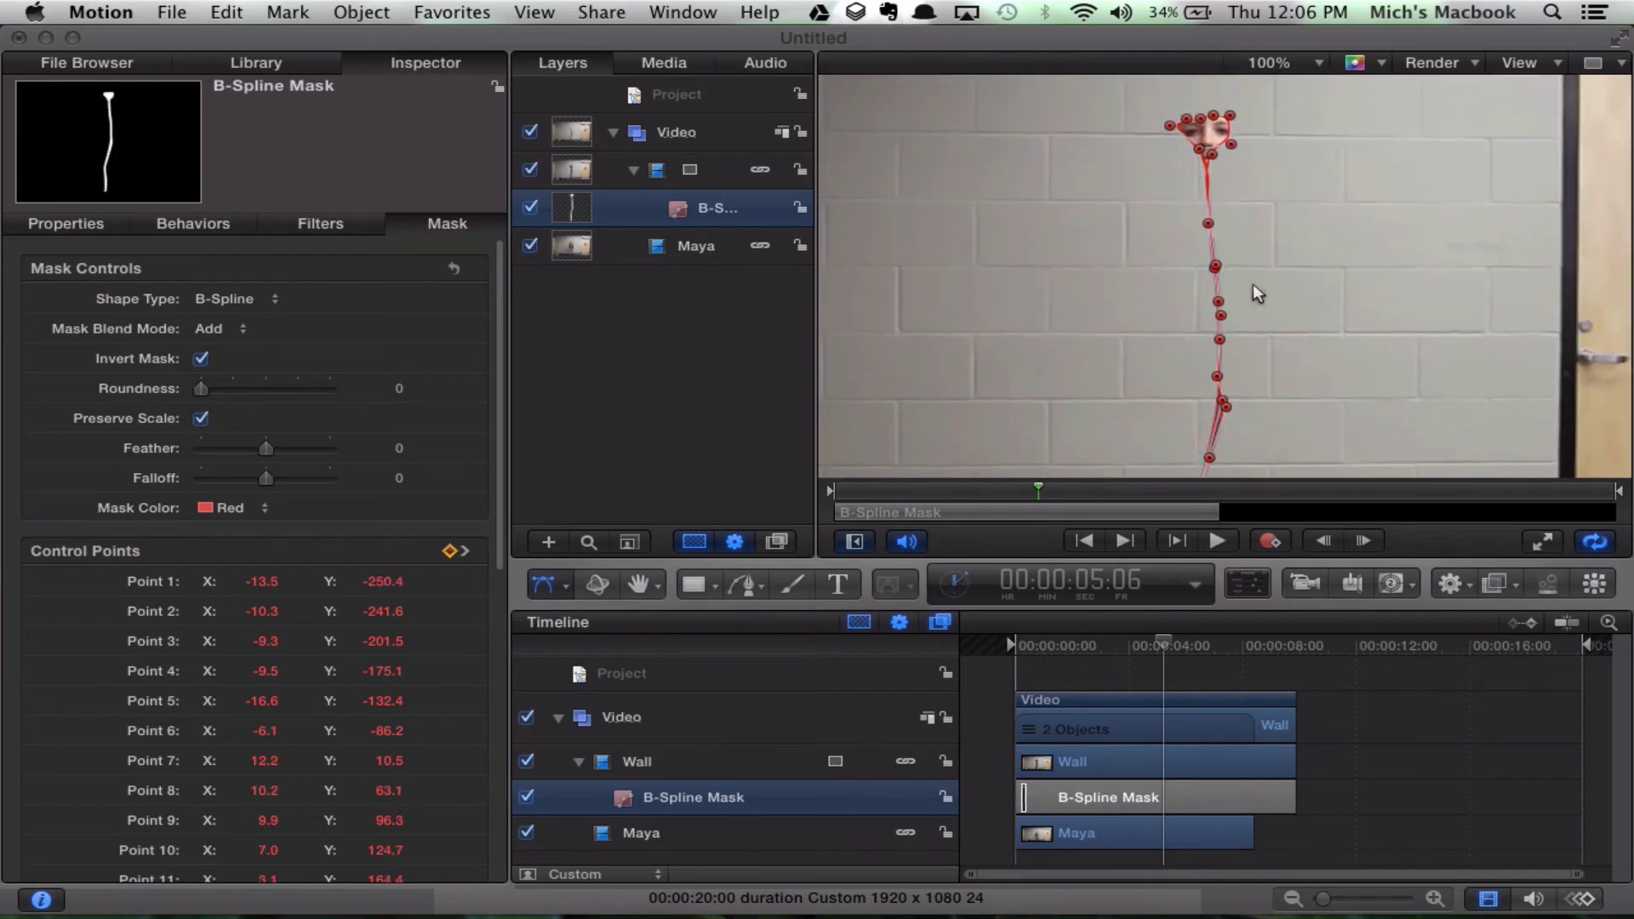
- At 00:00:05:01, pull the mask's left-hand head points in toward the remaining part of the face
key(Left)
key(Left)
key(Left)
key(Left)
key(Left)
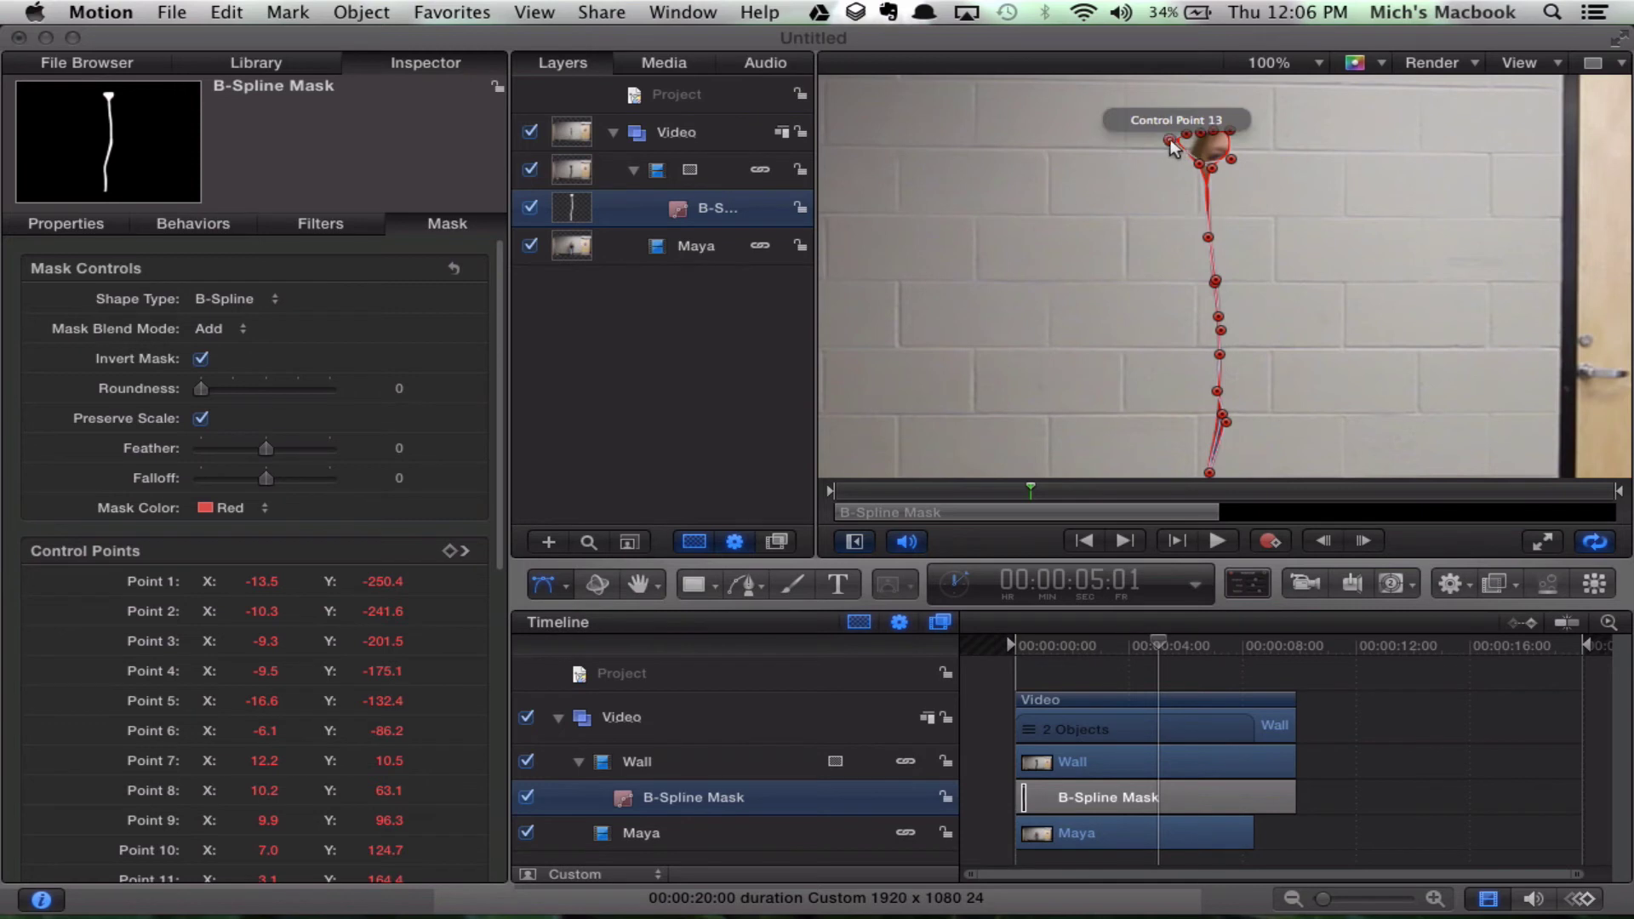
drag(1171, 141, 1213, 138)
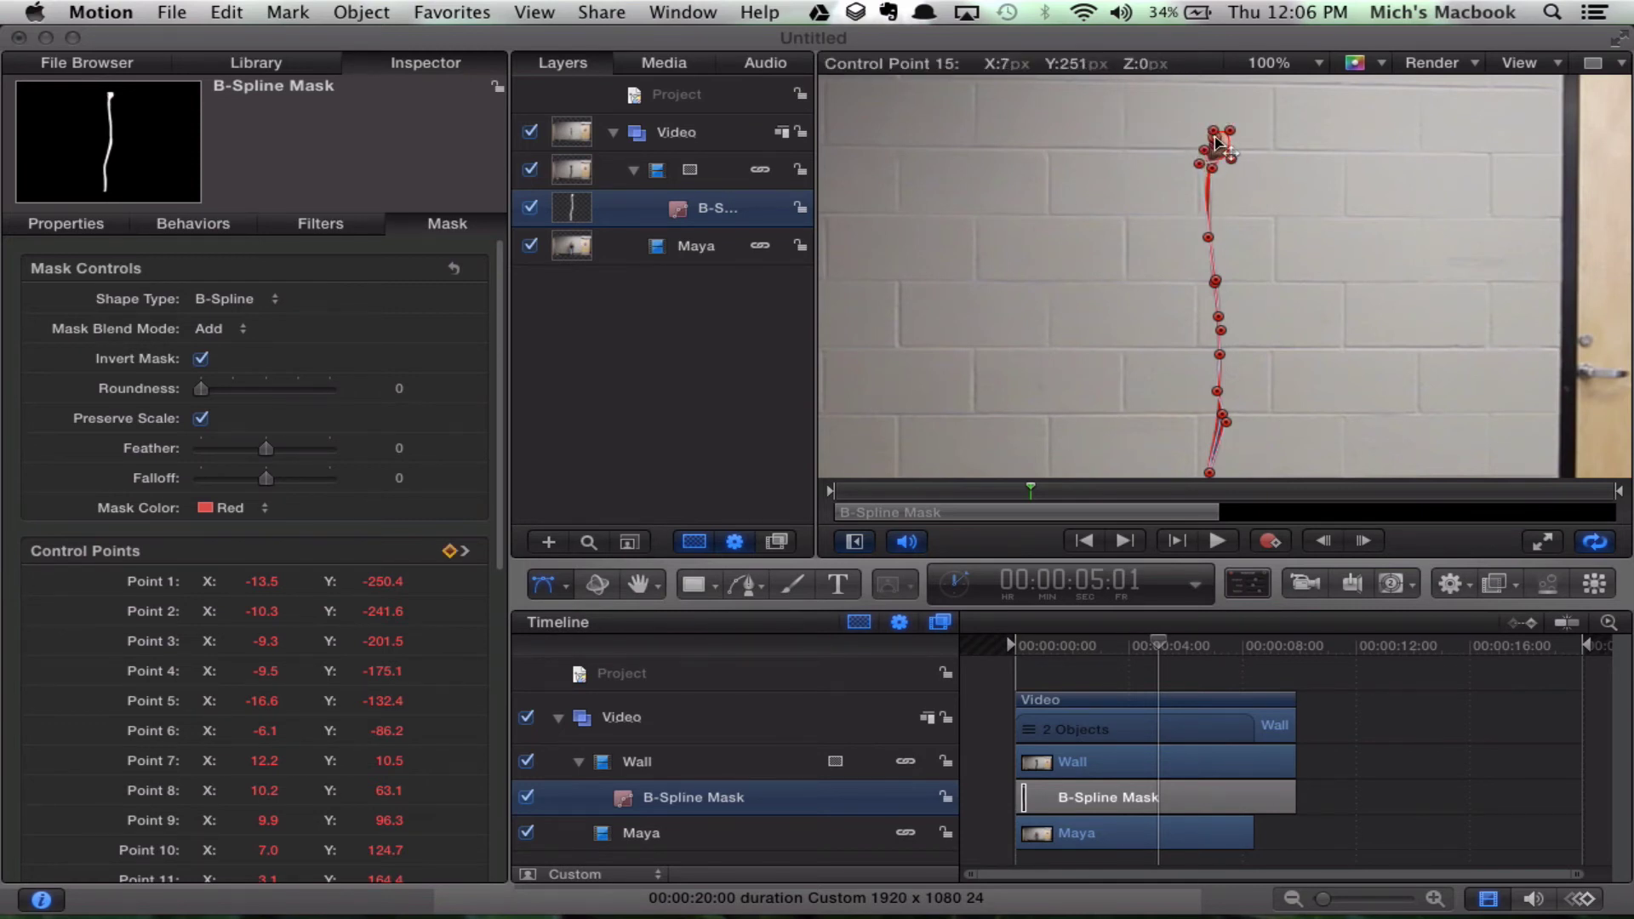
- At 00:00:05:01, pull the mask's remaining head points together so the head section collapses into the thin line
click(1319, 63)
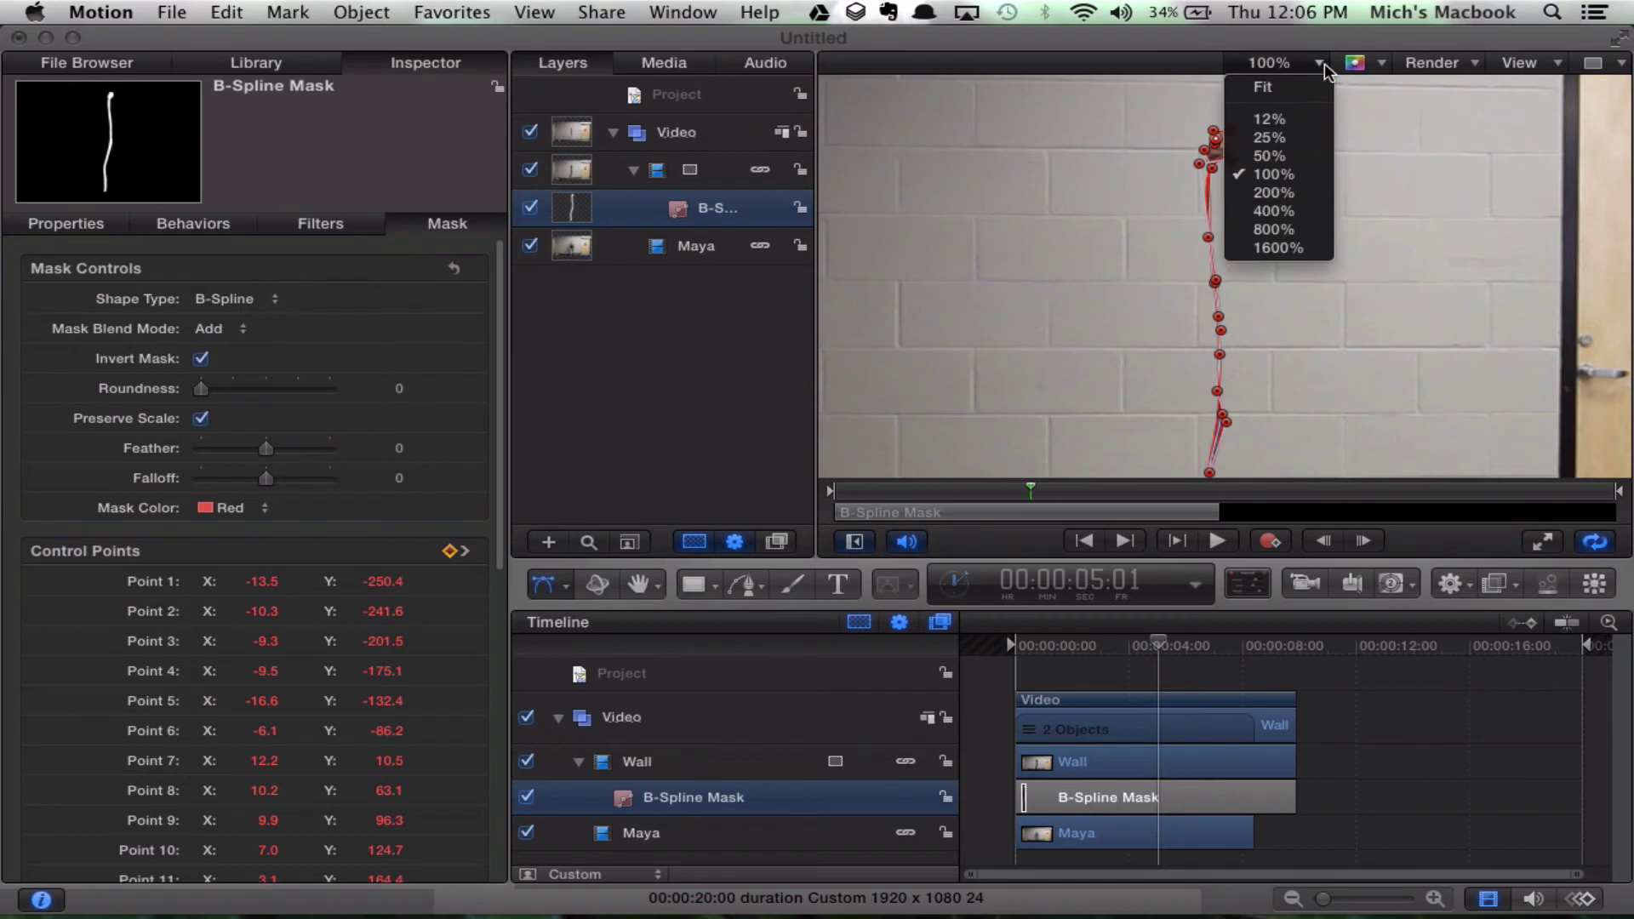
click(1273, 192)
scroll(1273, 190, up, 5)
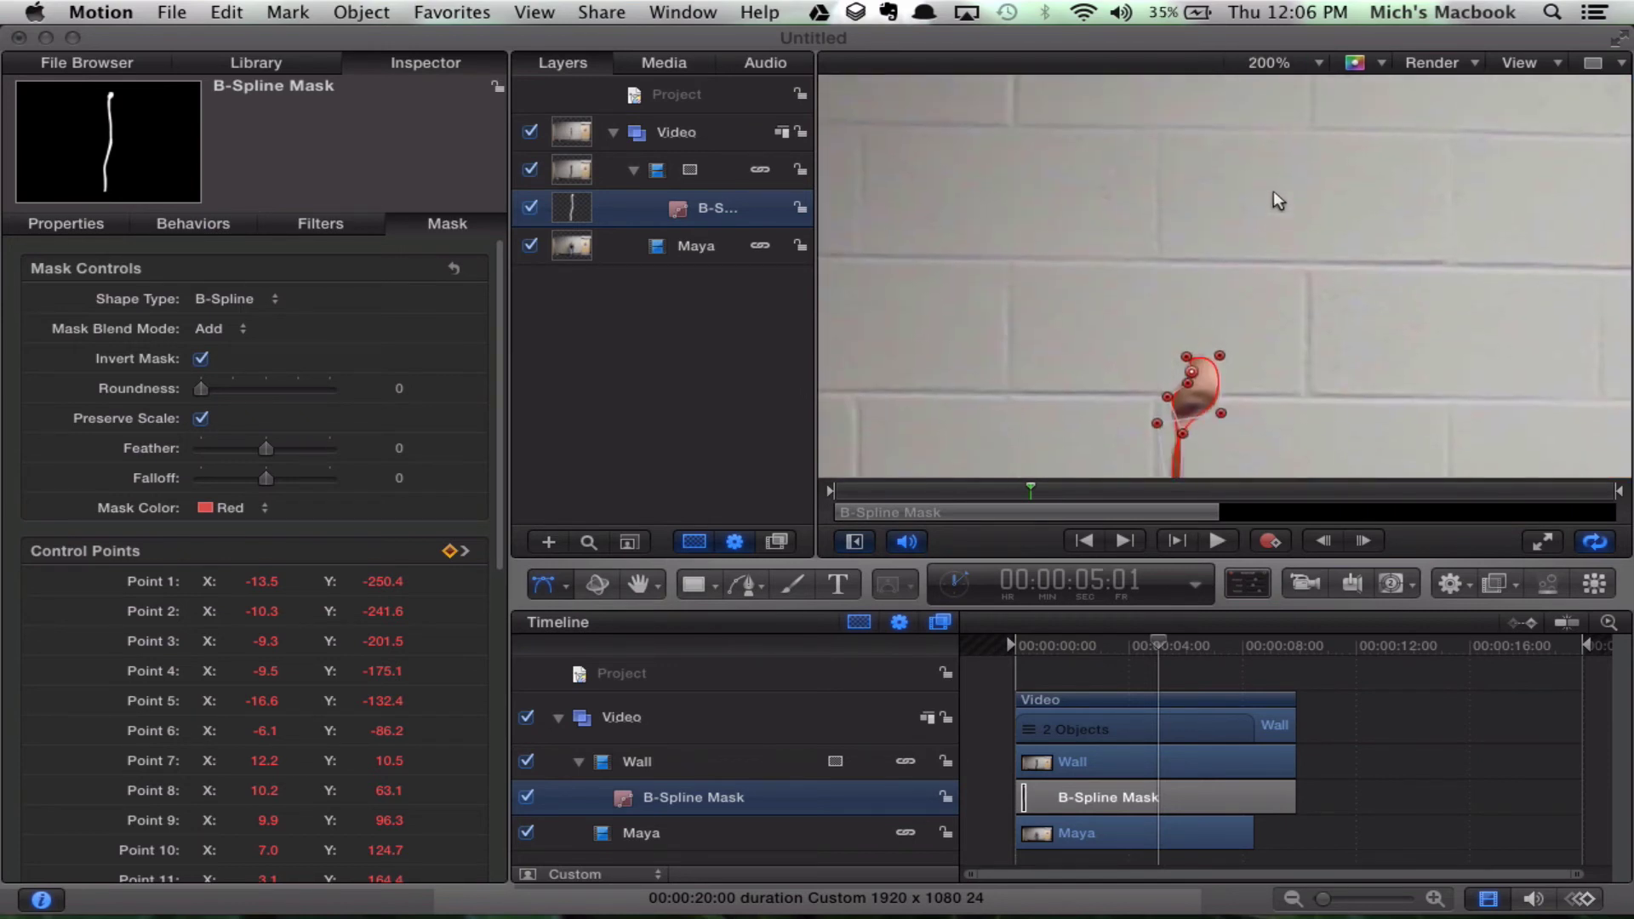
drag(1189, 339, 1207, 381)
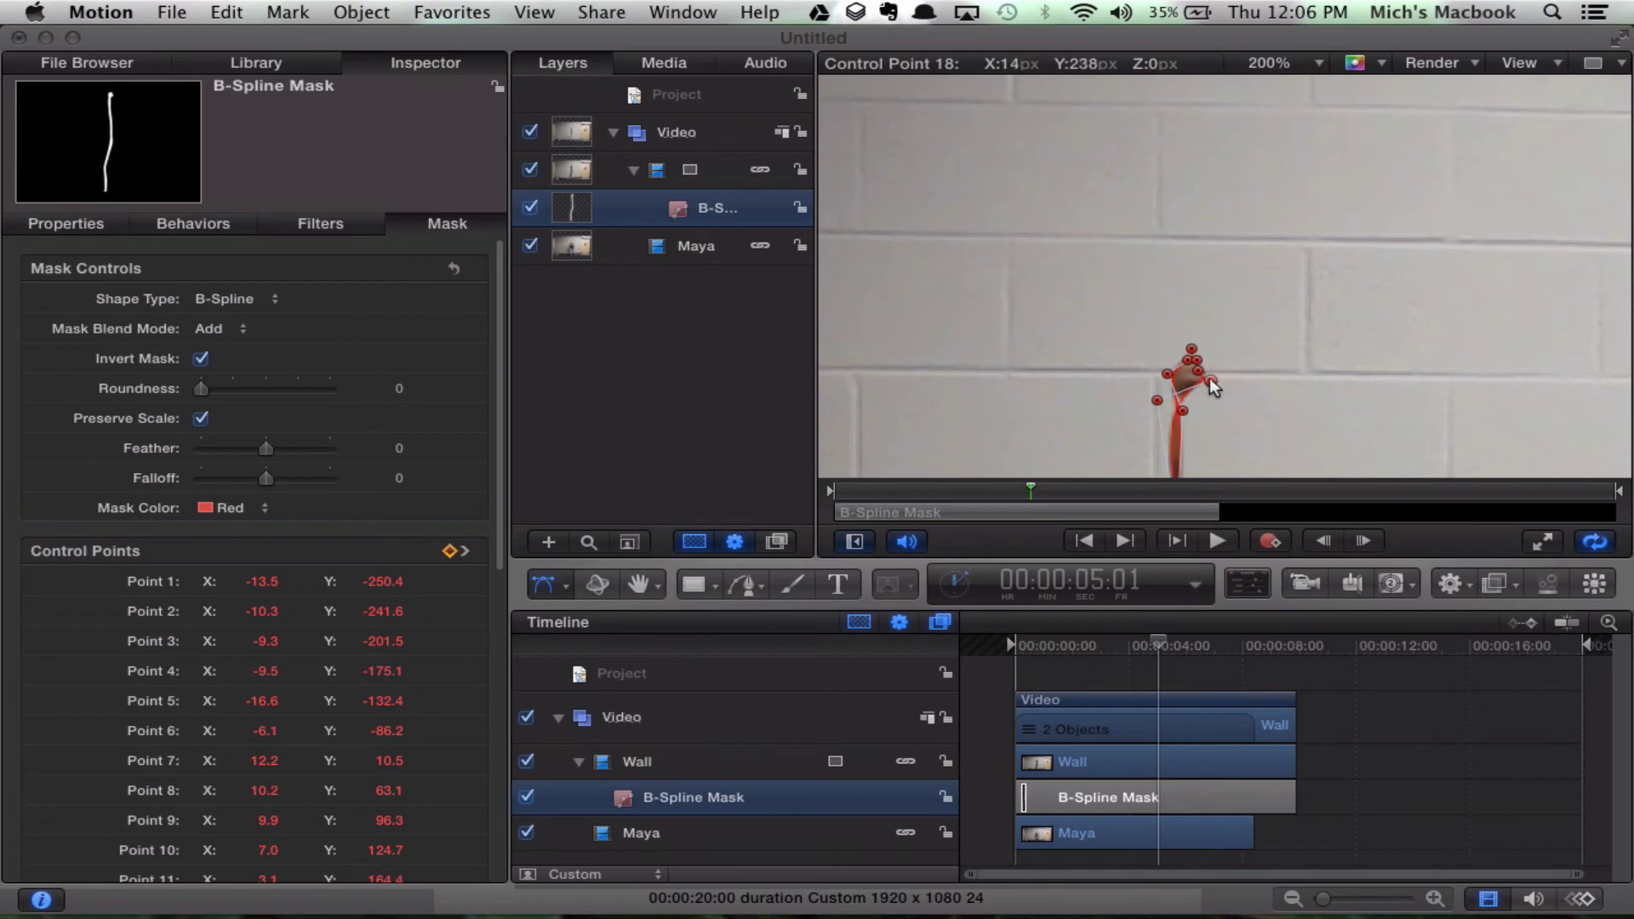
drag(1166, 373, 1174, 411)
click(1157, 399)
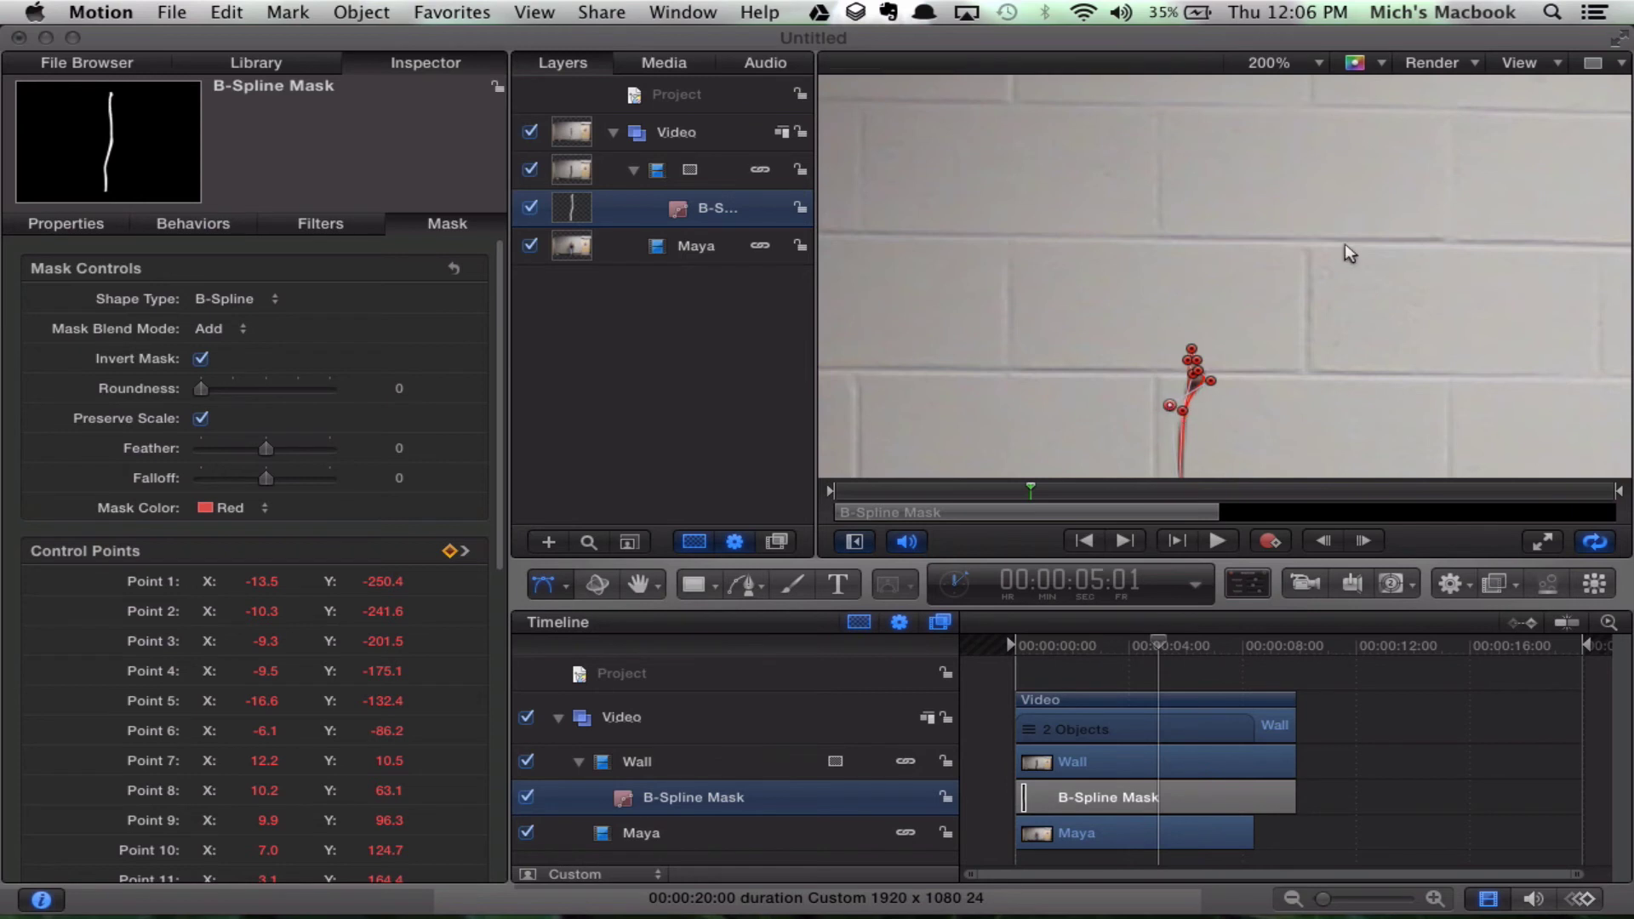
- Deselect the mask, play back the wall-emergence animation, and recheck the frames around 00:00:05:02
click(1317, 68)
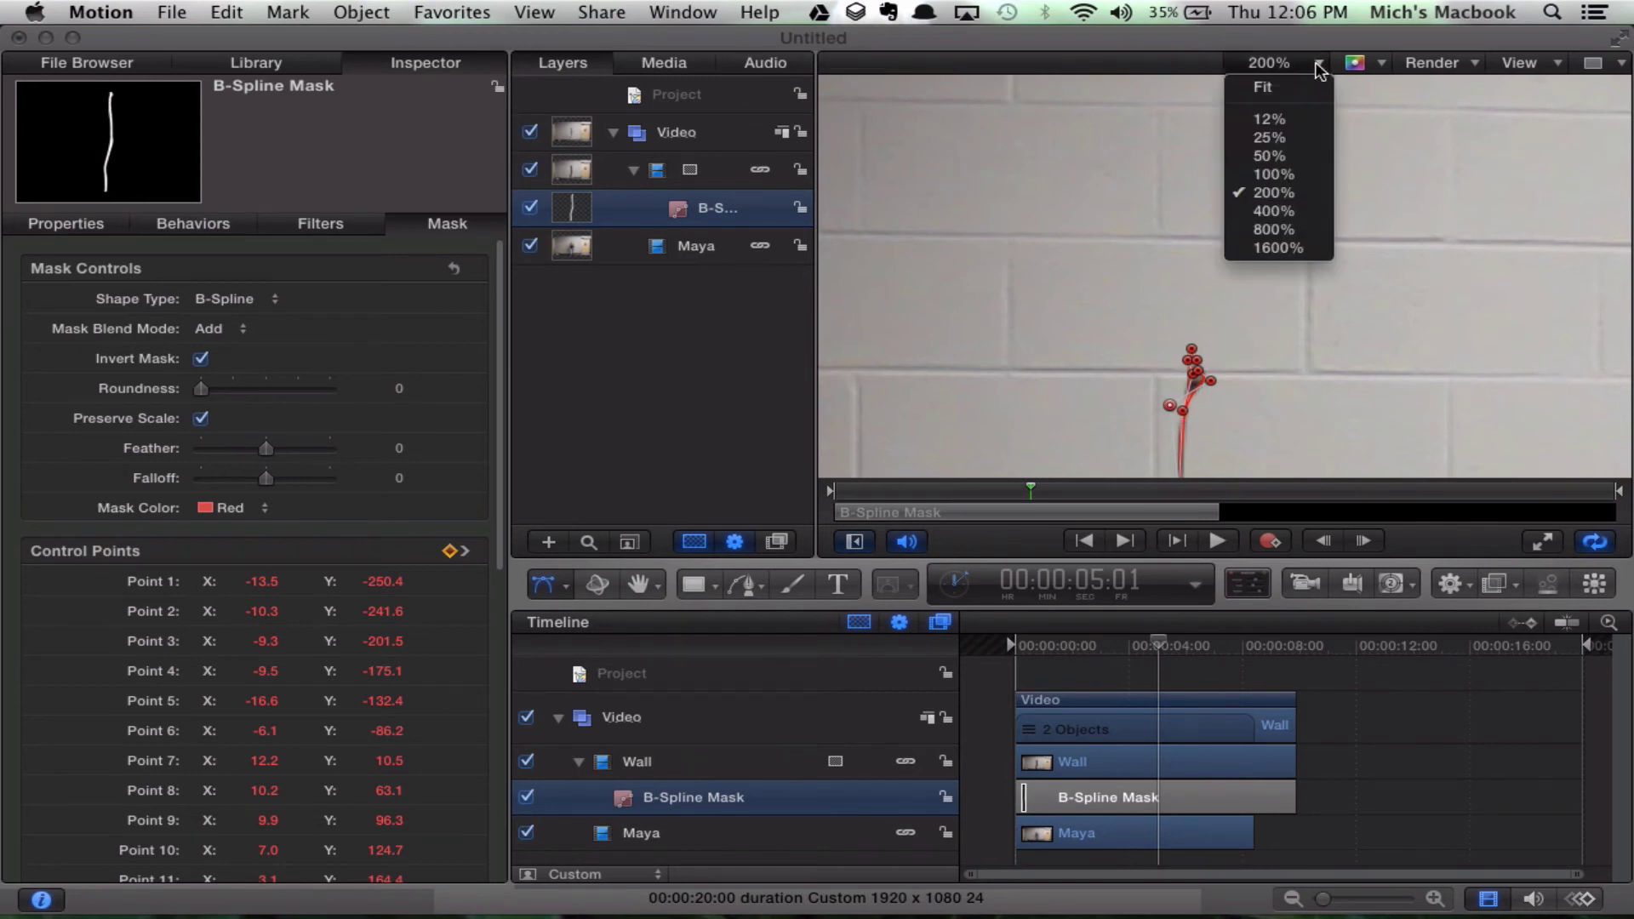
click(1292, 160)
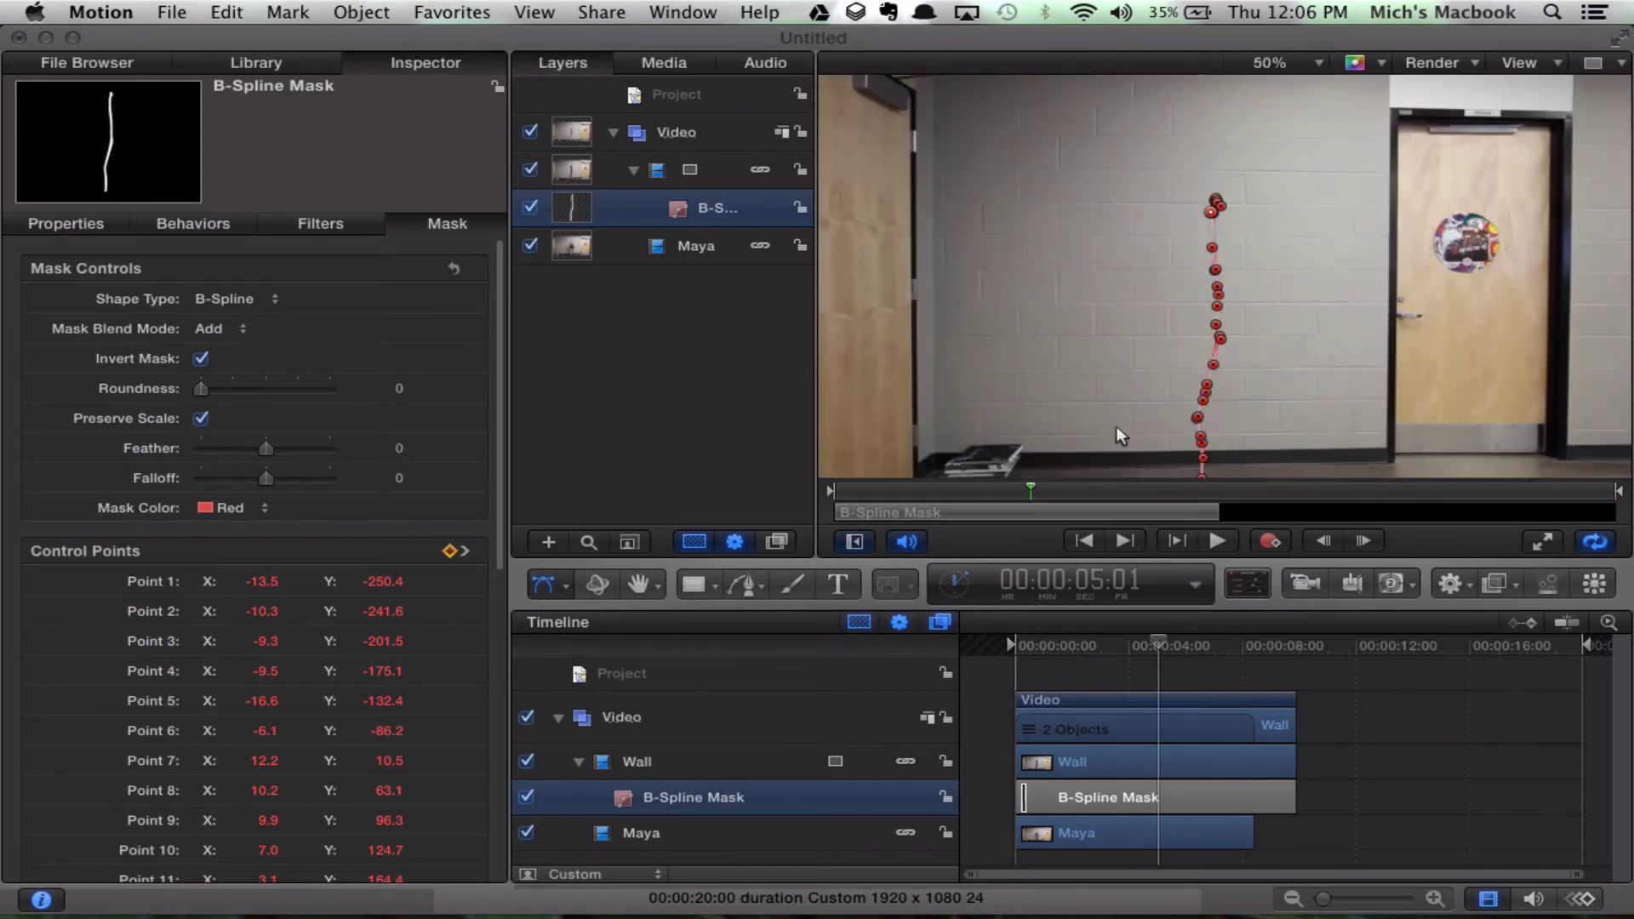
scroll(1331, 314, down, 4)
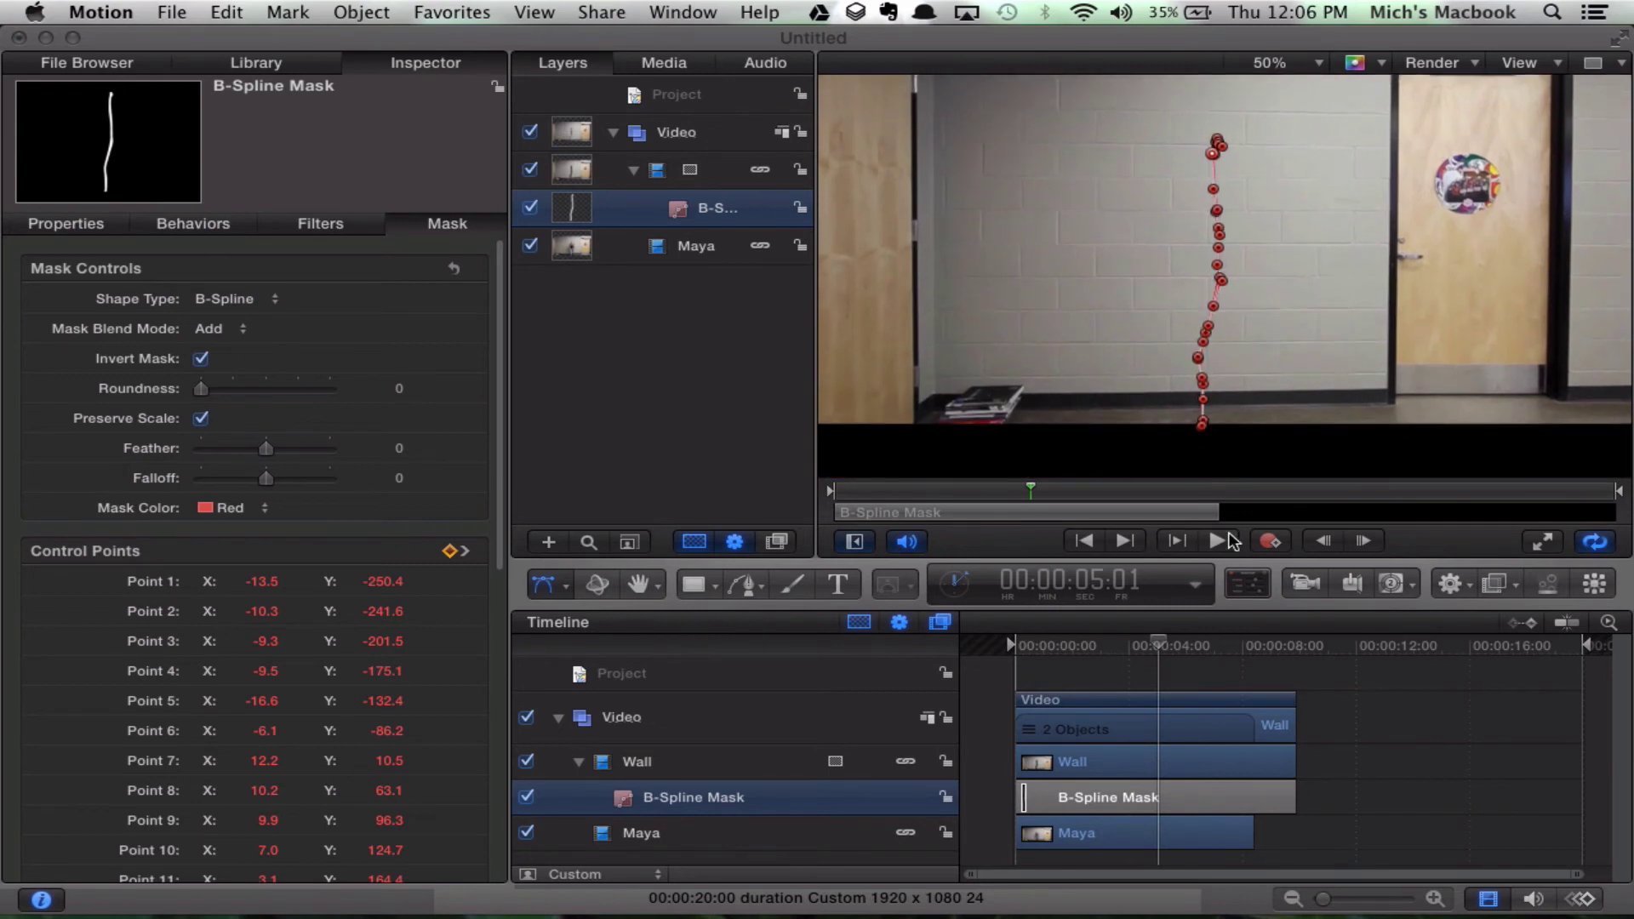
click(641, 381)
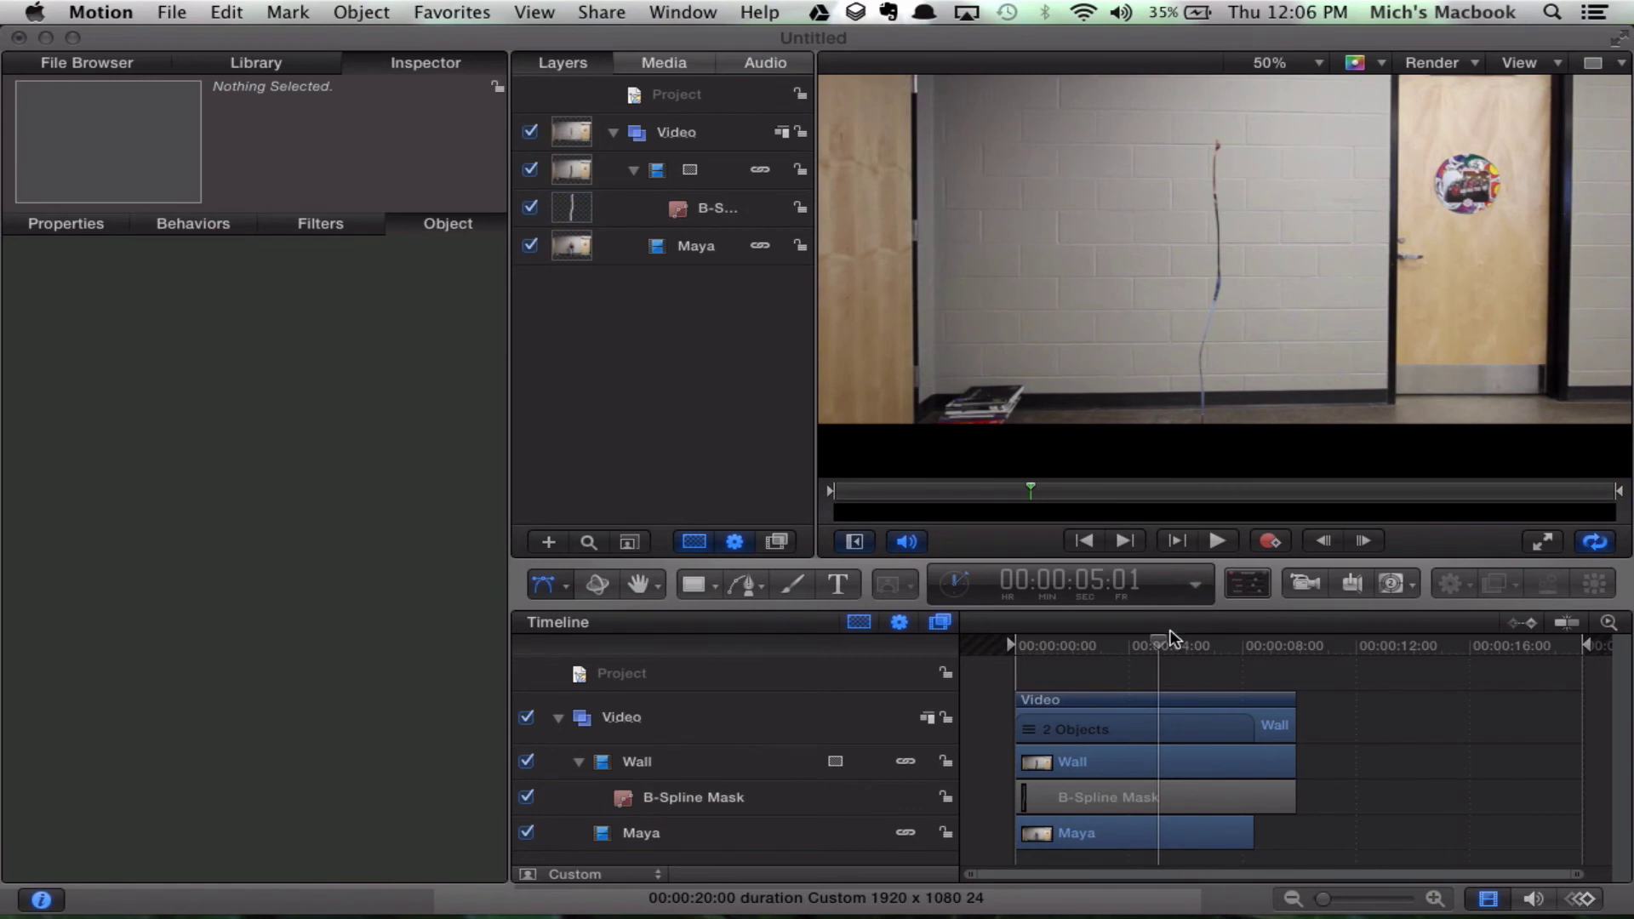
drag(1169, 634, 1070, 655)
key(space)
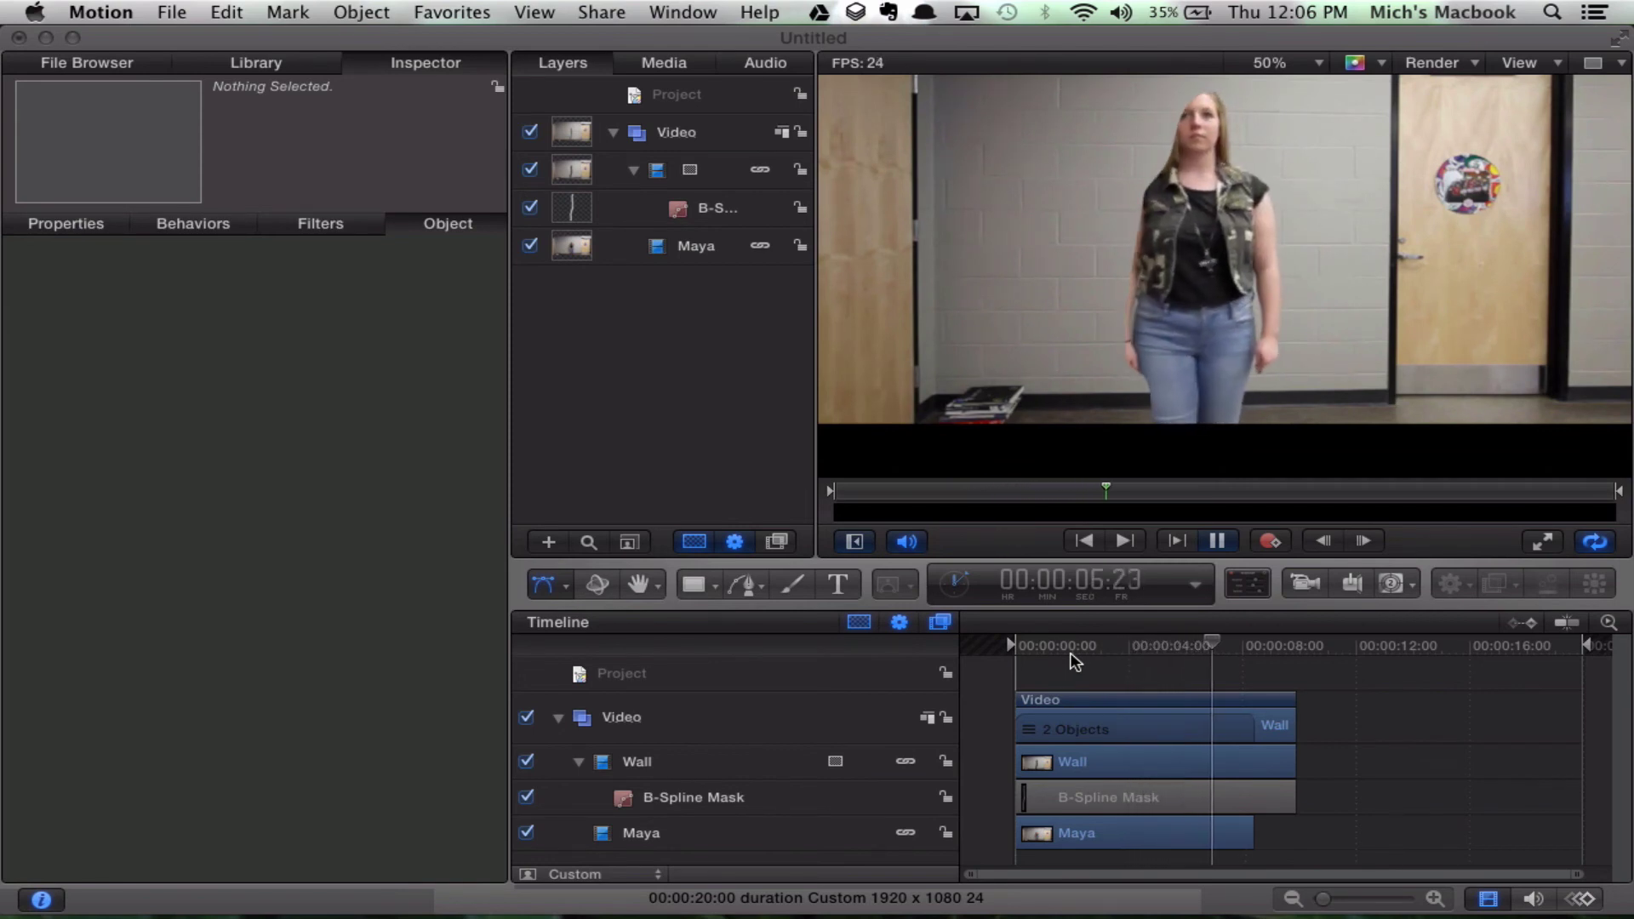
key(space)
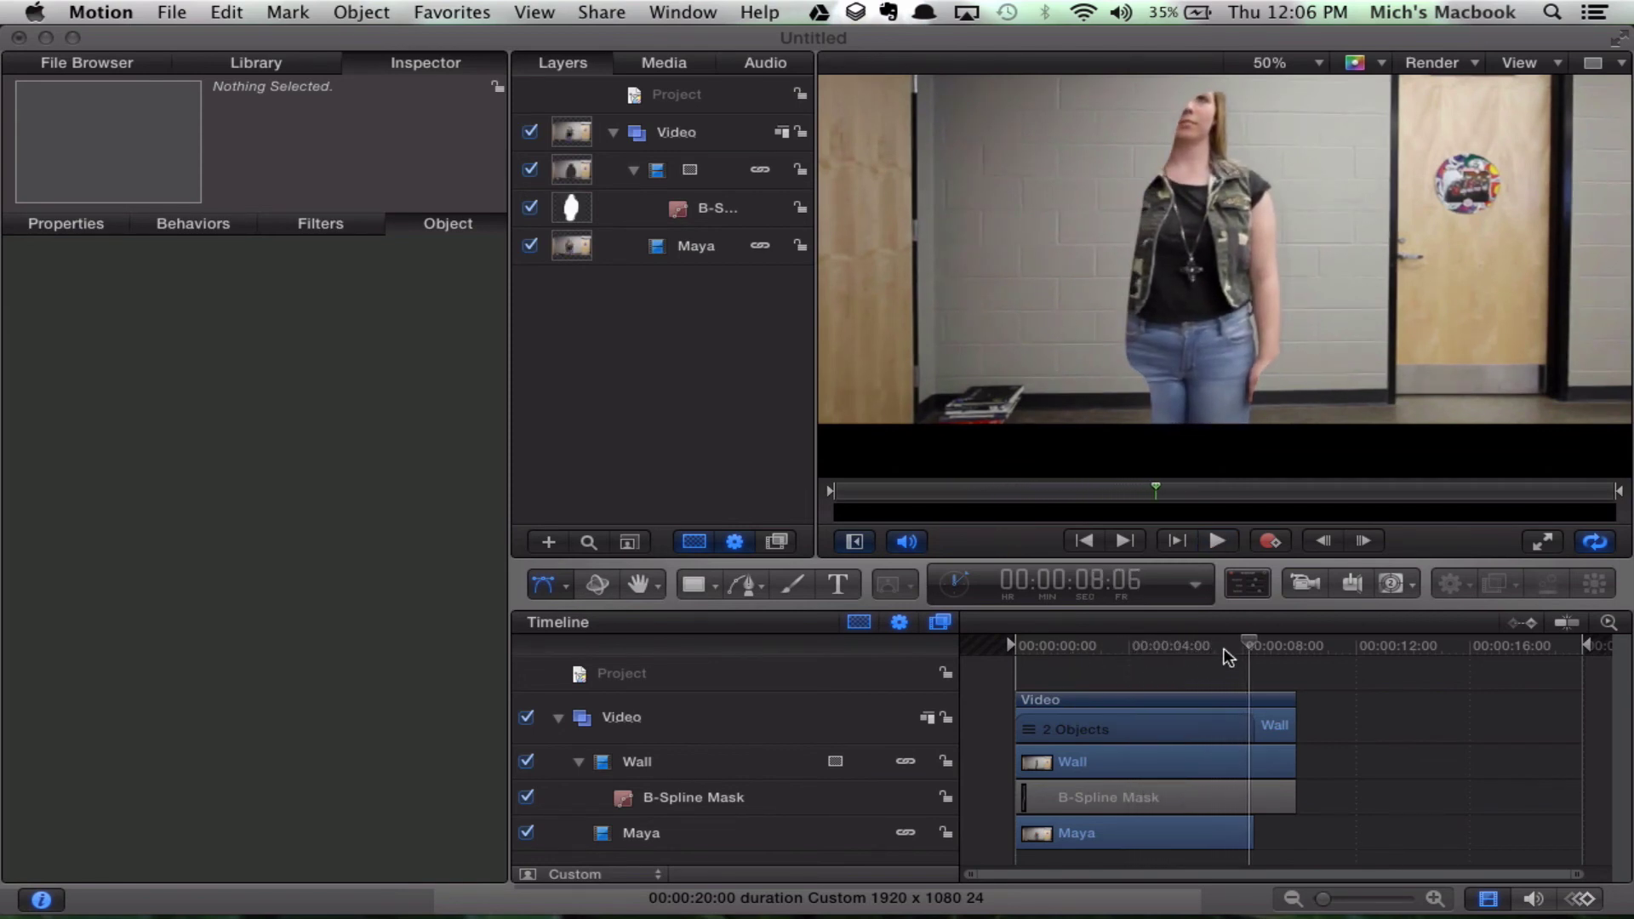
drag(1253, 640, 1160, 651)
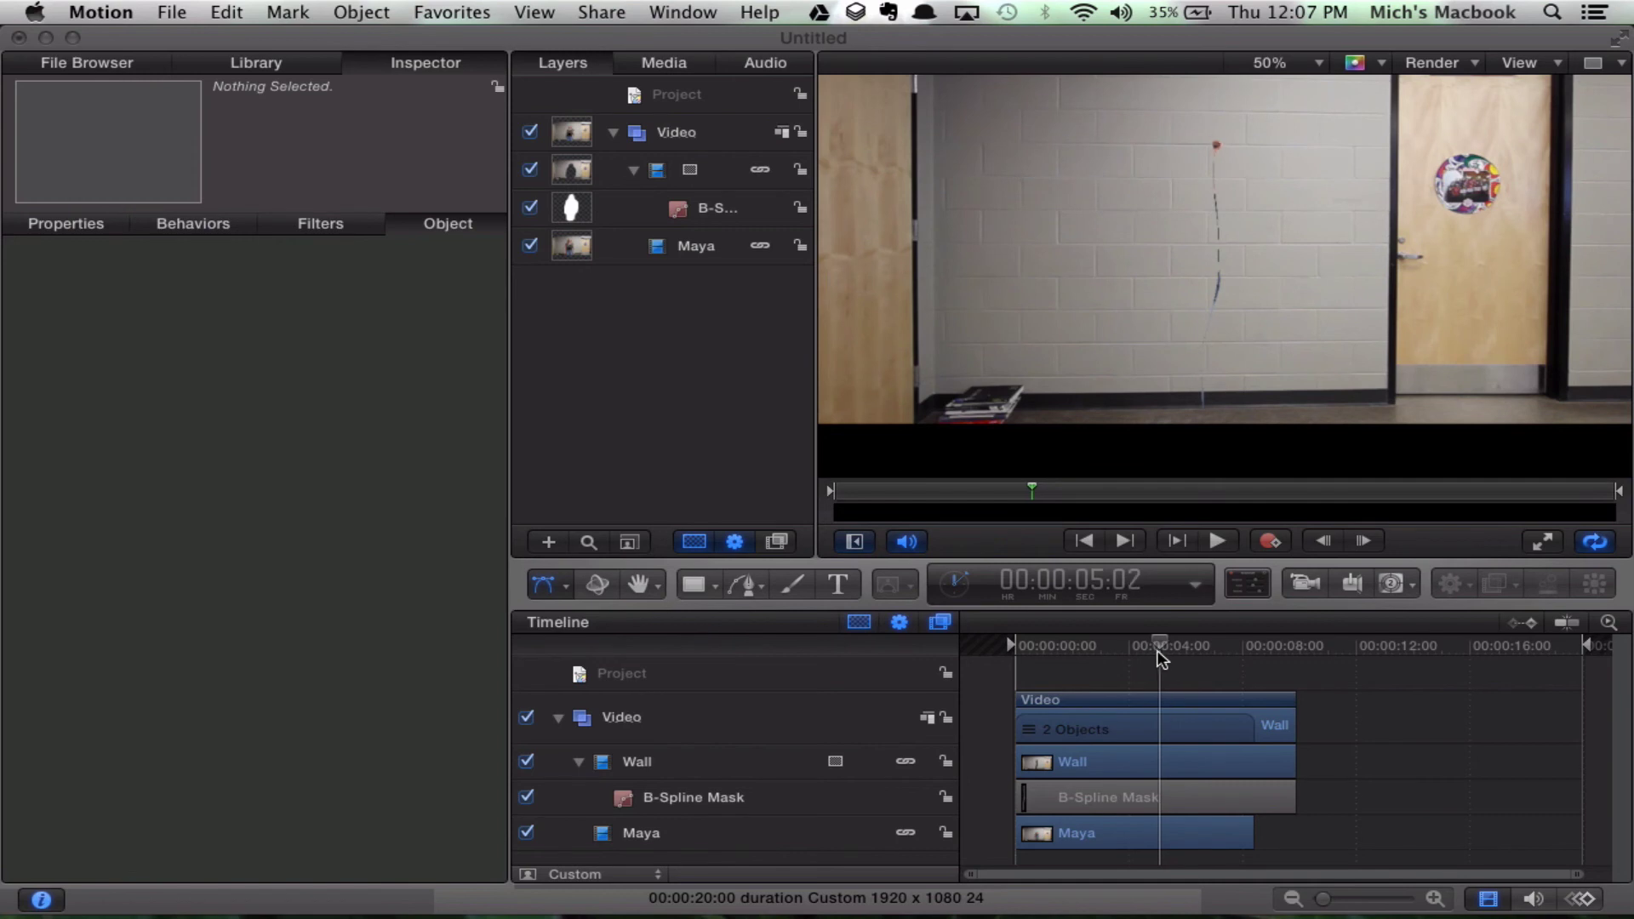
drag(1157, 650, 1156, 649)
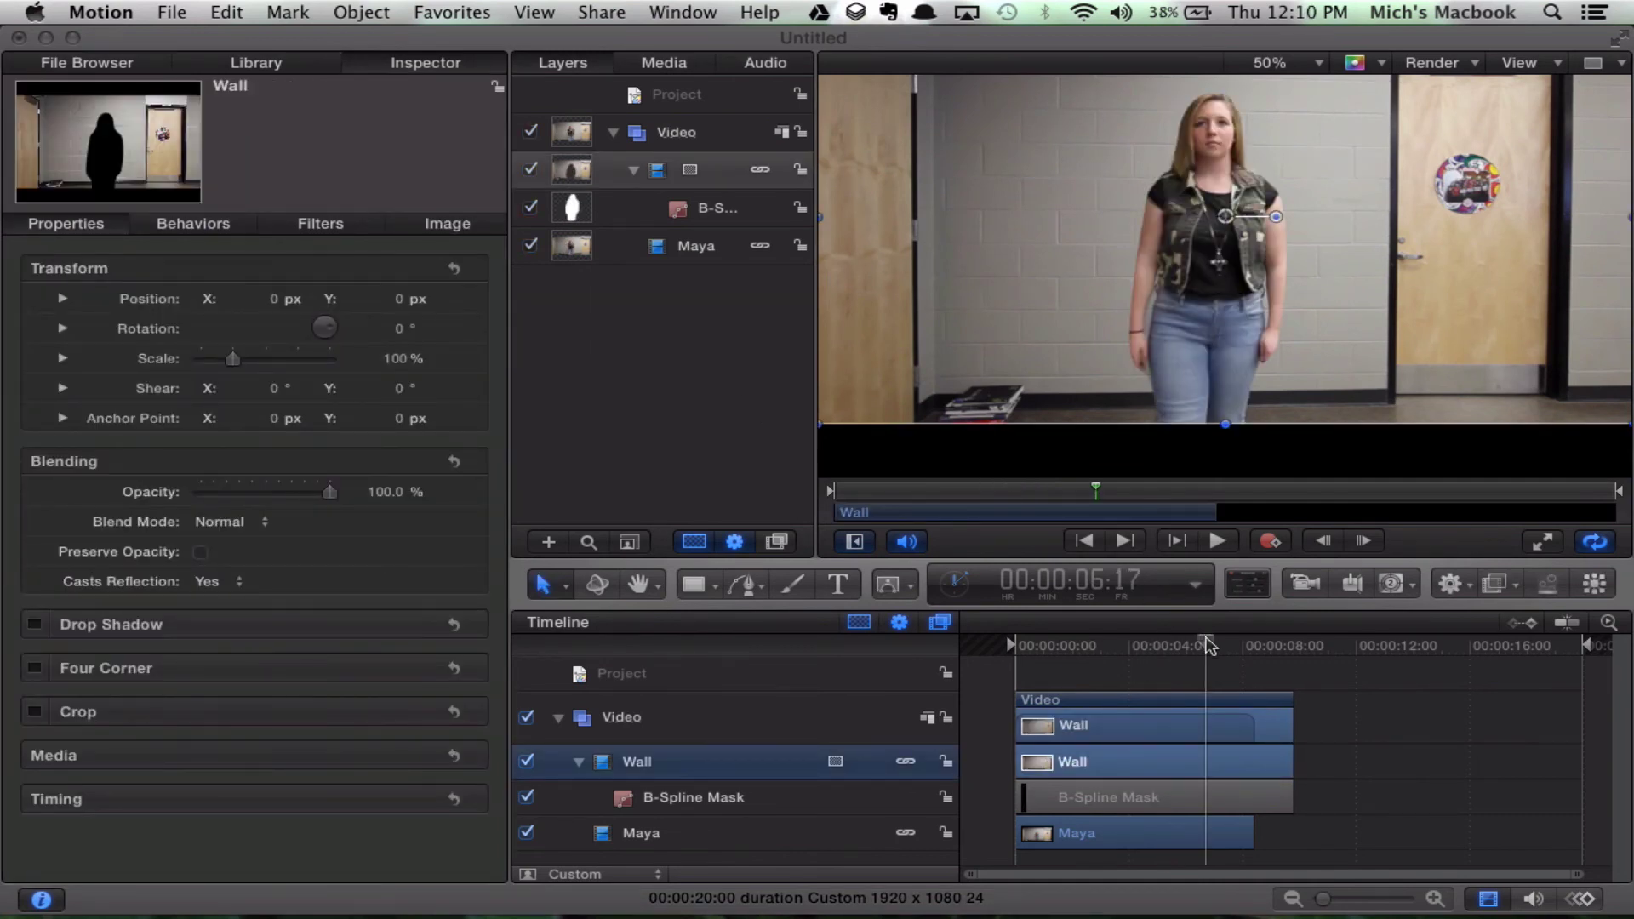
- Step through the frames to find where the mask starts cutting into the person, and trim the Wall clip's end to 00:00:06:18
drag(1208, 645, 1210, 645)
key(Right)
key(Right)
key(Right)
key(Right)
key(Right)
key(Right)
key(Right)
key(Right)
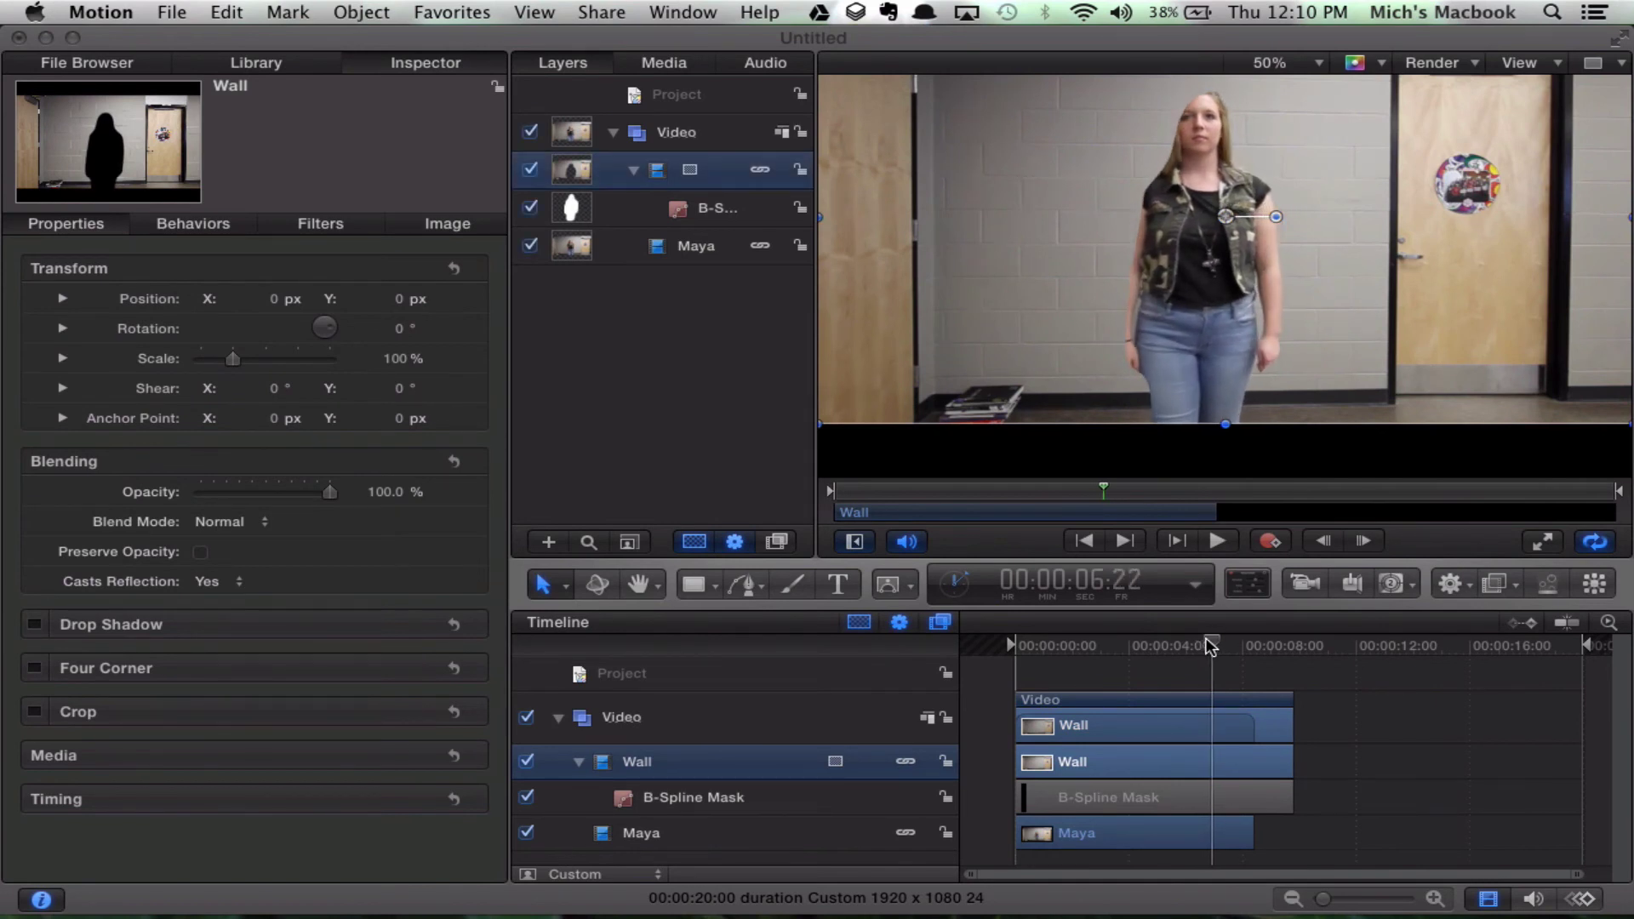
key(Left)
key(Left)
key(Left)
key(Left)
key(Left)
key(Left)
key(Left)
key(Left)
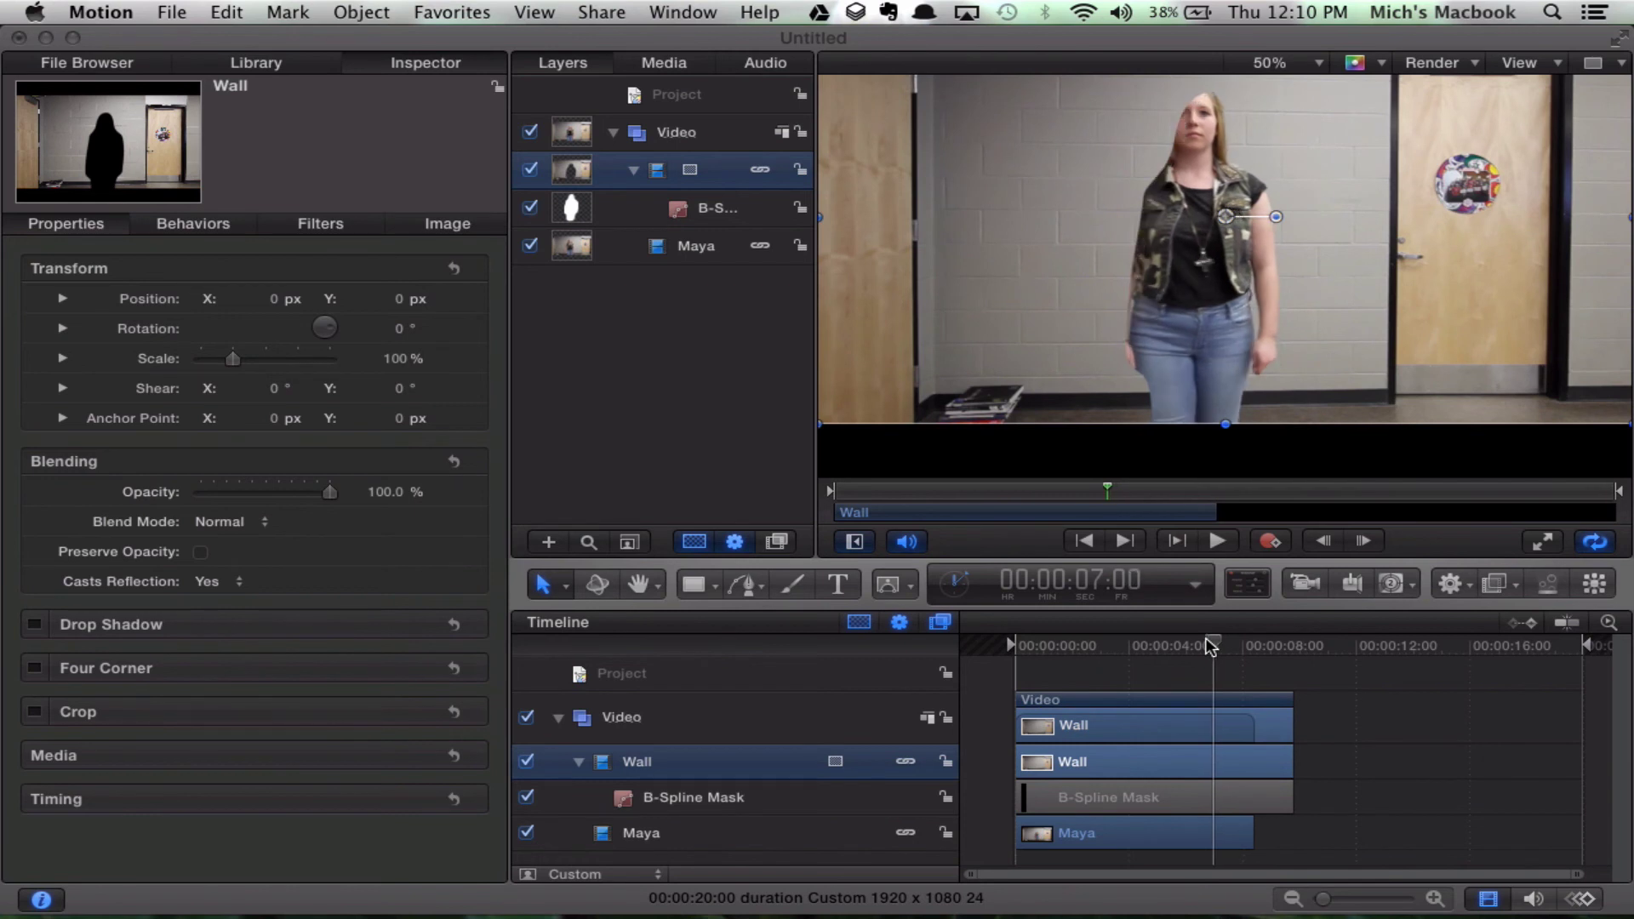
key(Left)
key(Left)
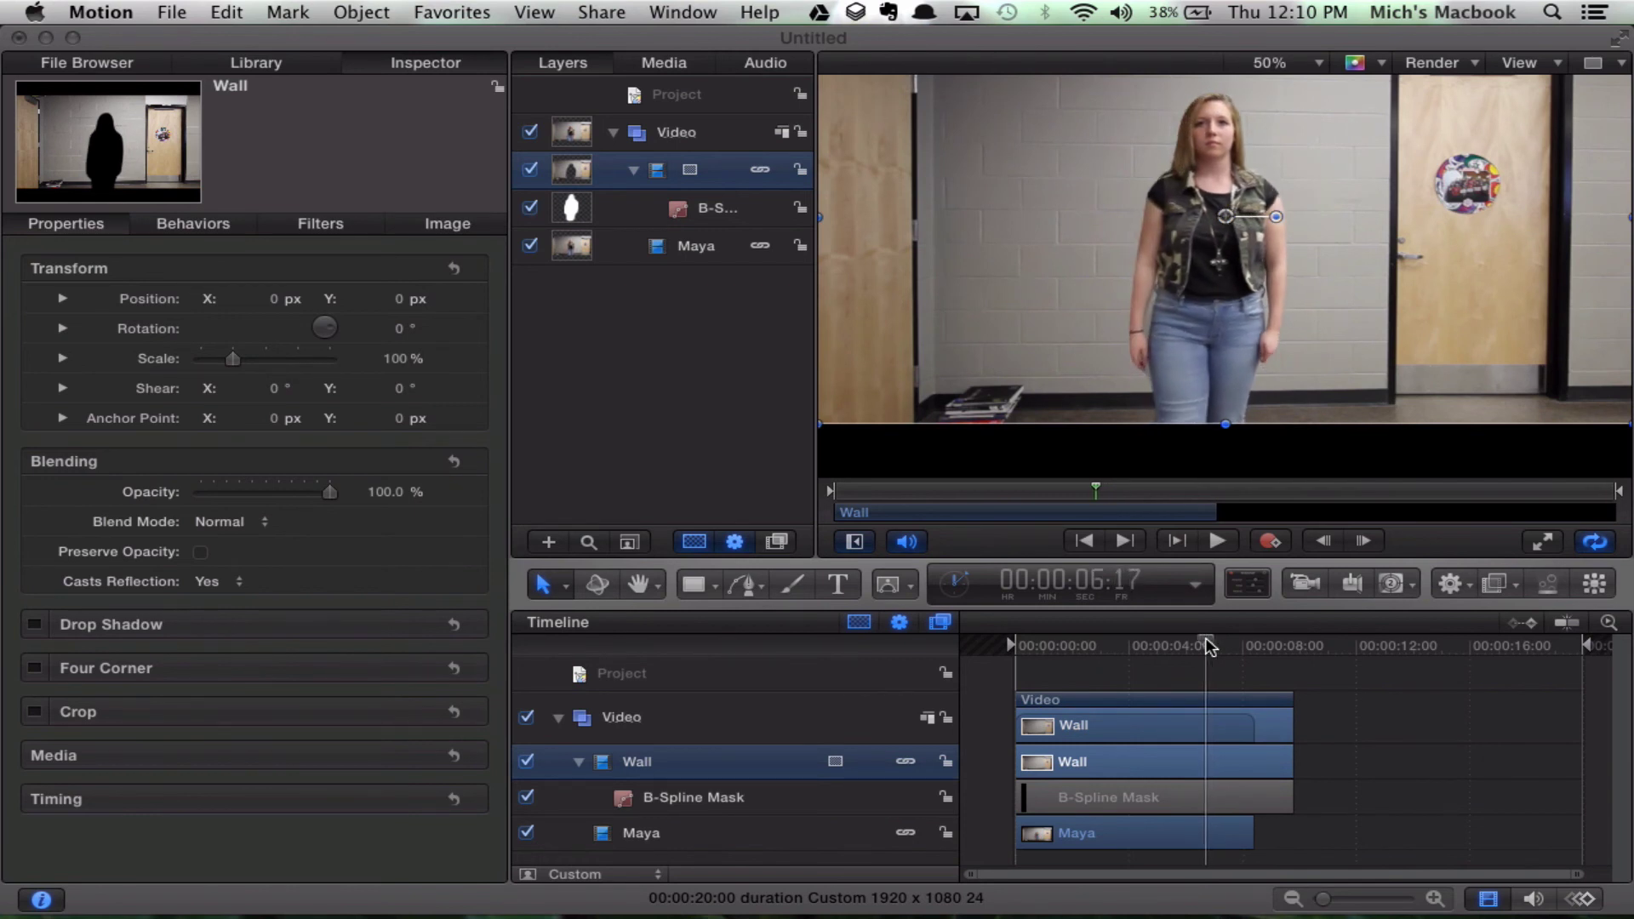
key(Right)
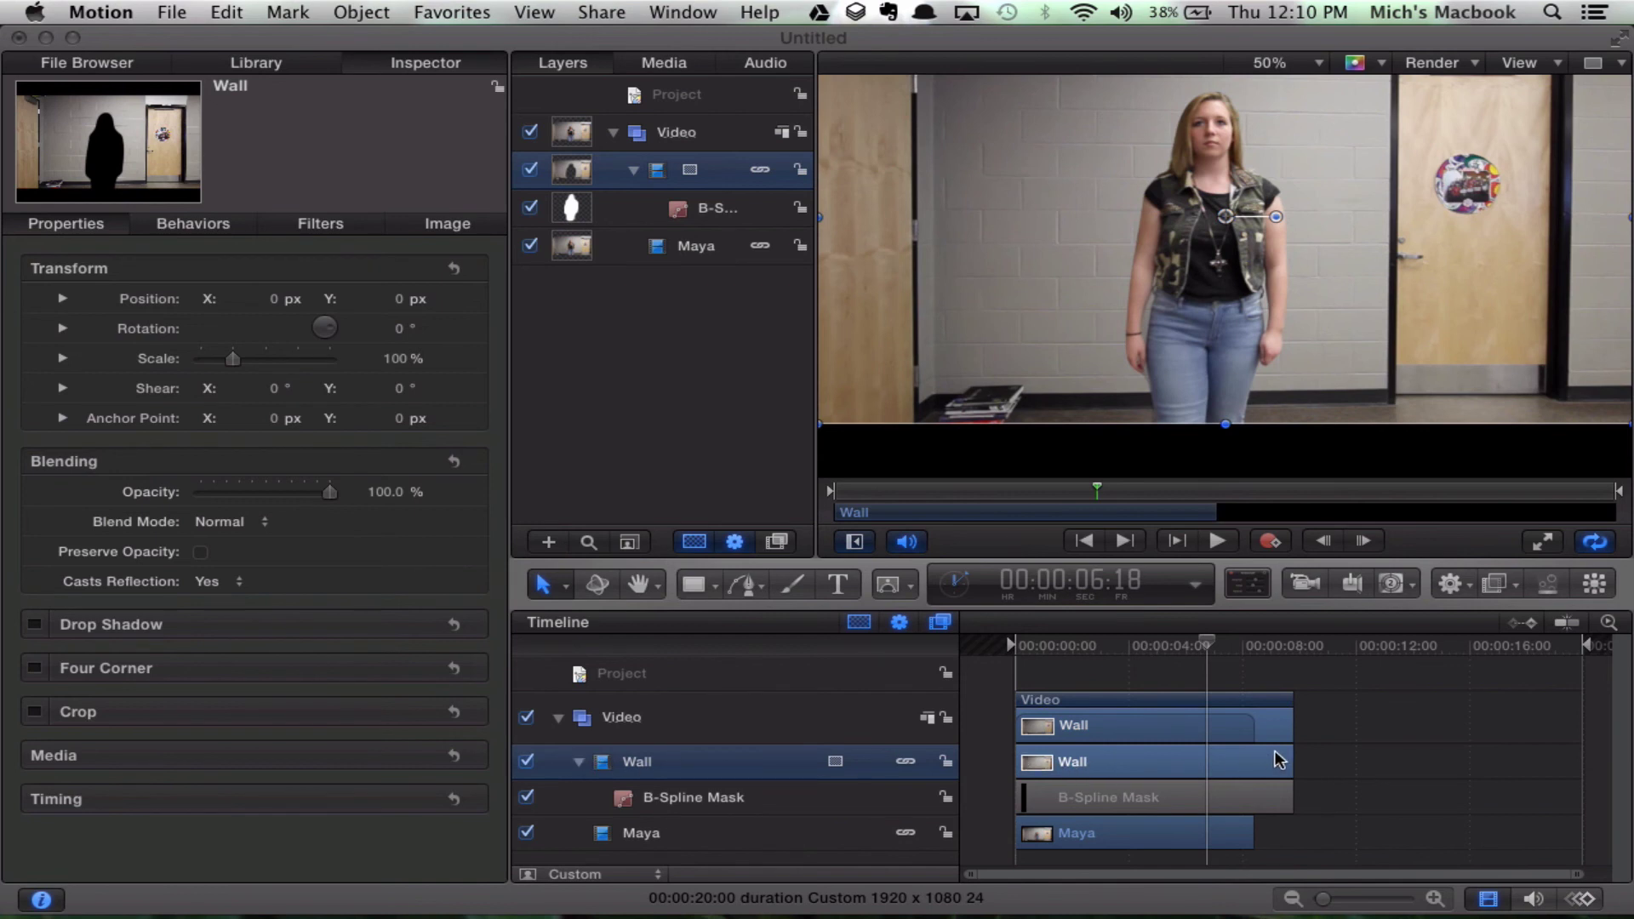
drag(1291, 757, 1210, 770)
- Play back the section around the Wall clip's new end and return the playhead to 00:00:06:13
drag(1208, 642, 1183, 640)
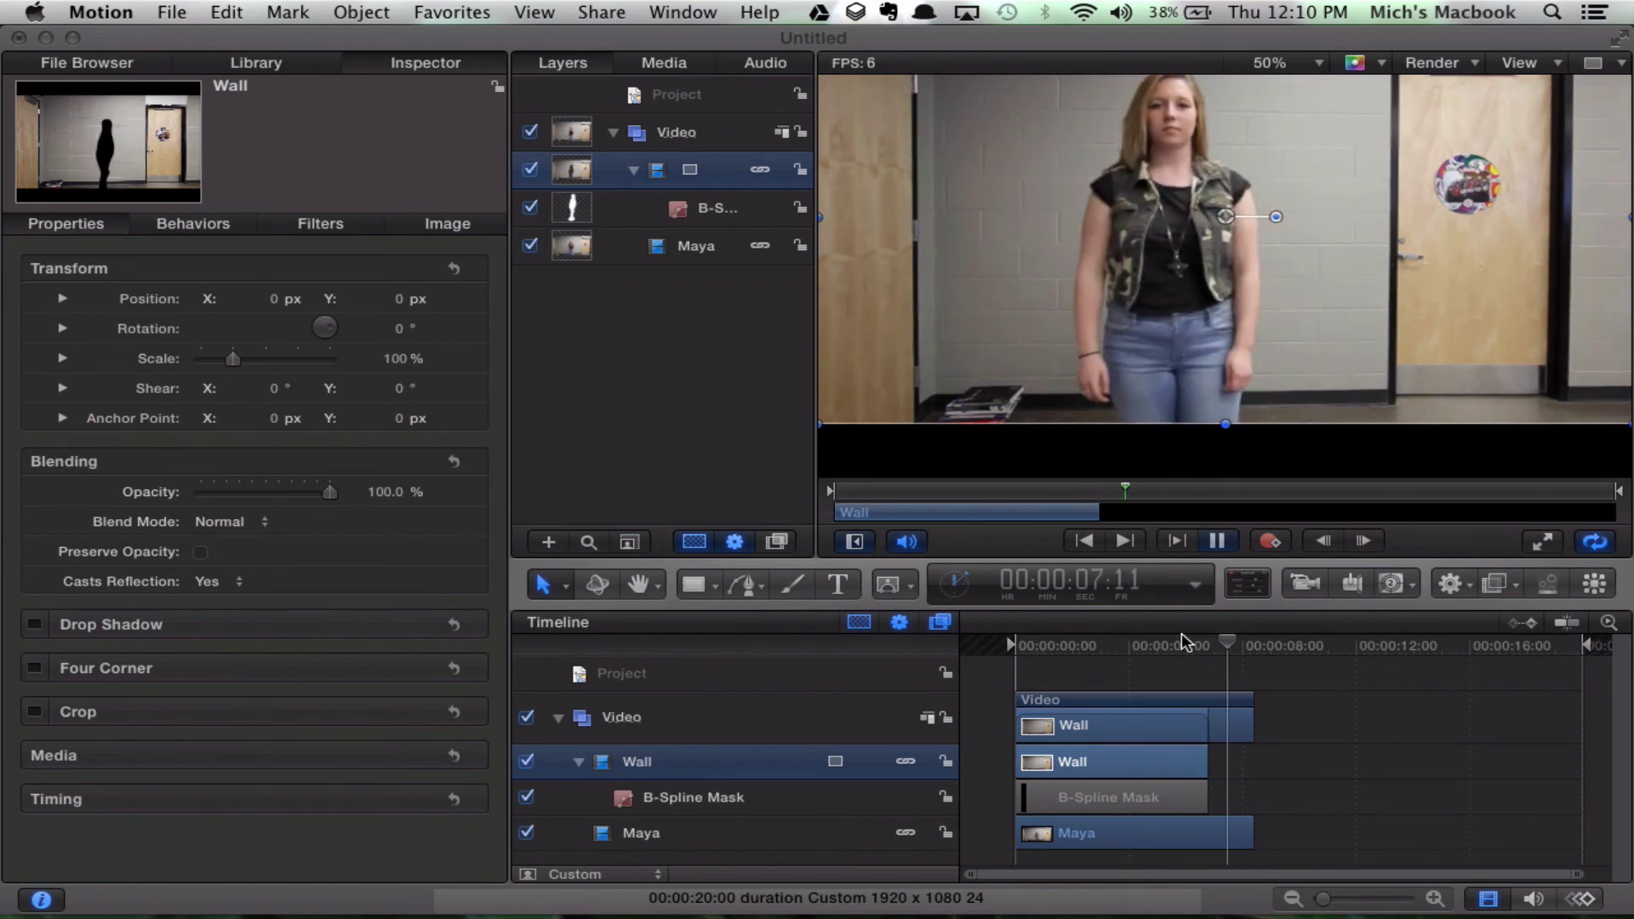
key(space)
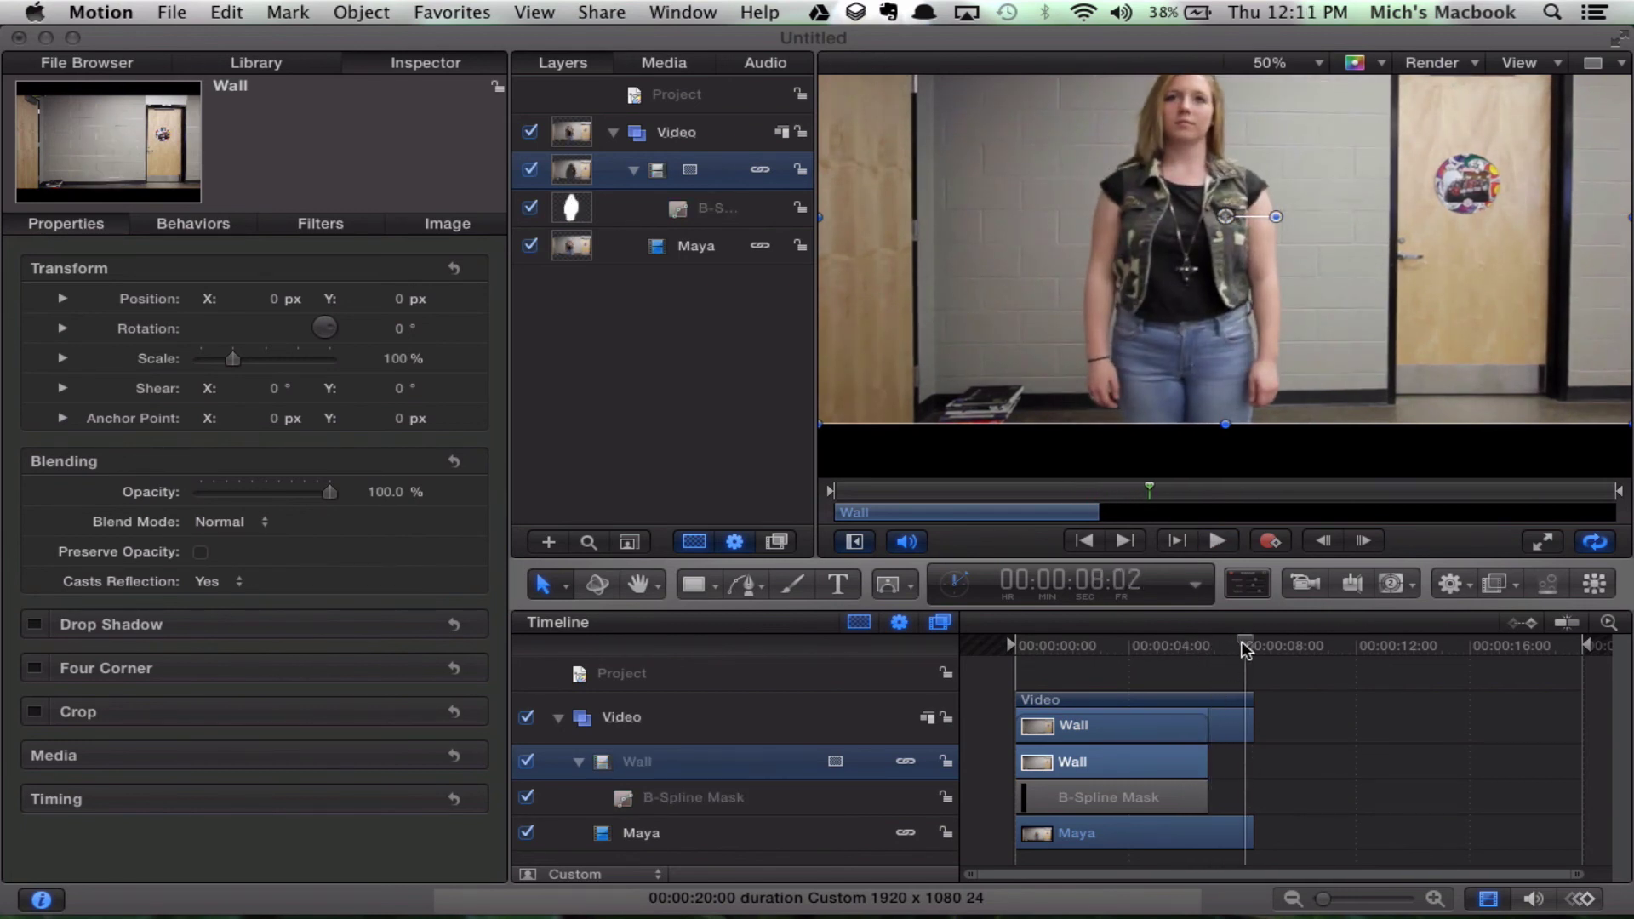
drag(1244, 641, 1202, 645)
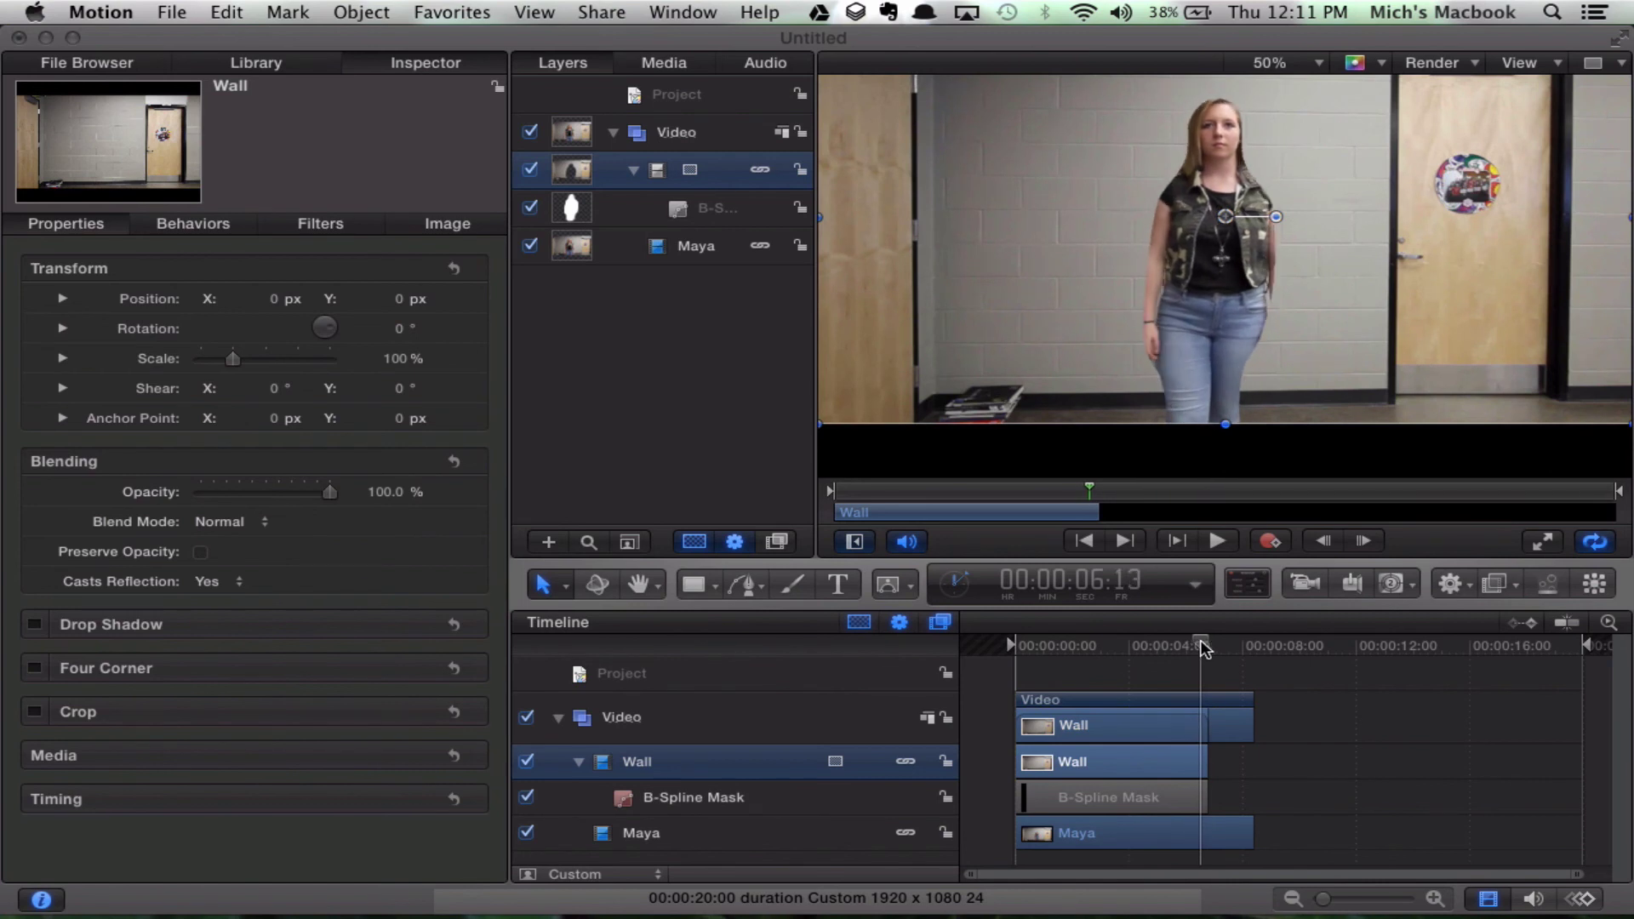
- Soften the B-Spline mask's edges by setting its Feather to 17 and its Falloff to -9
click(718, 213)
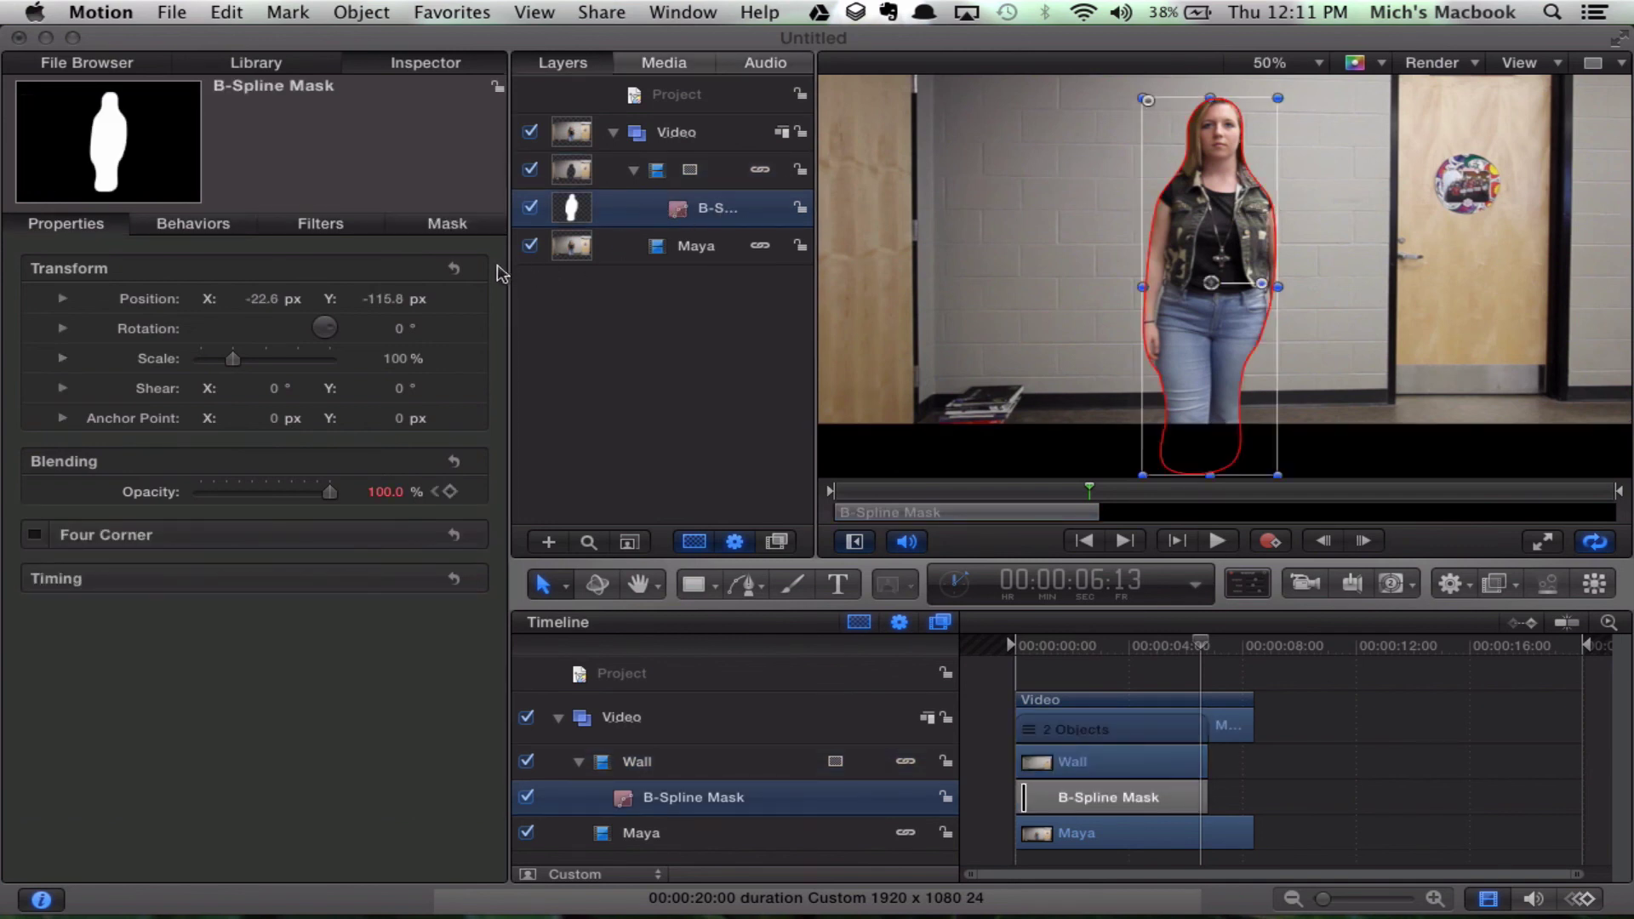
click(447, 225)
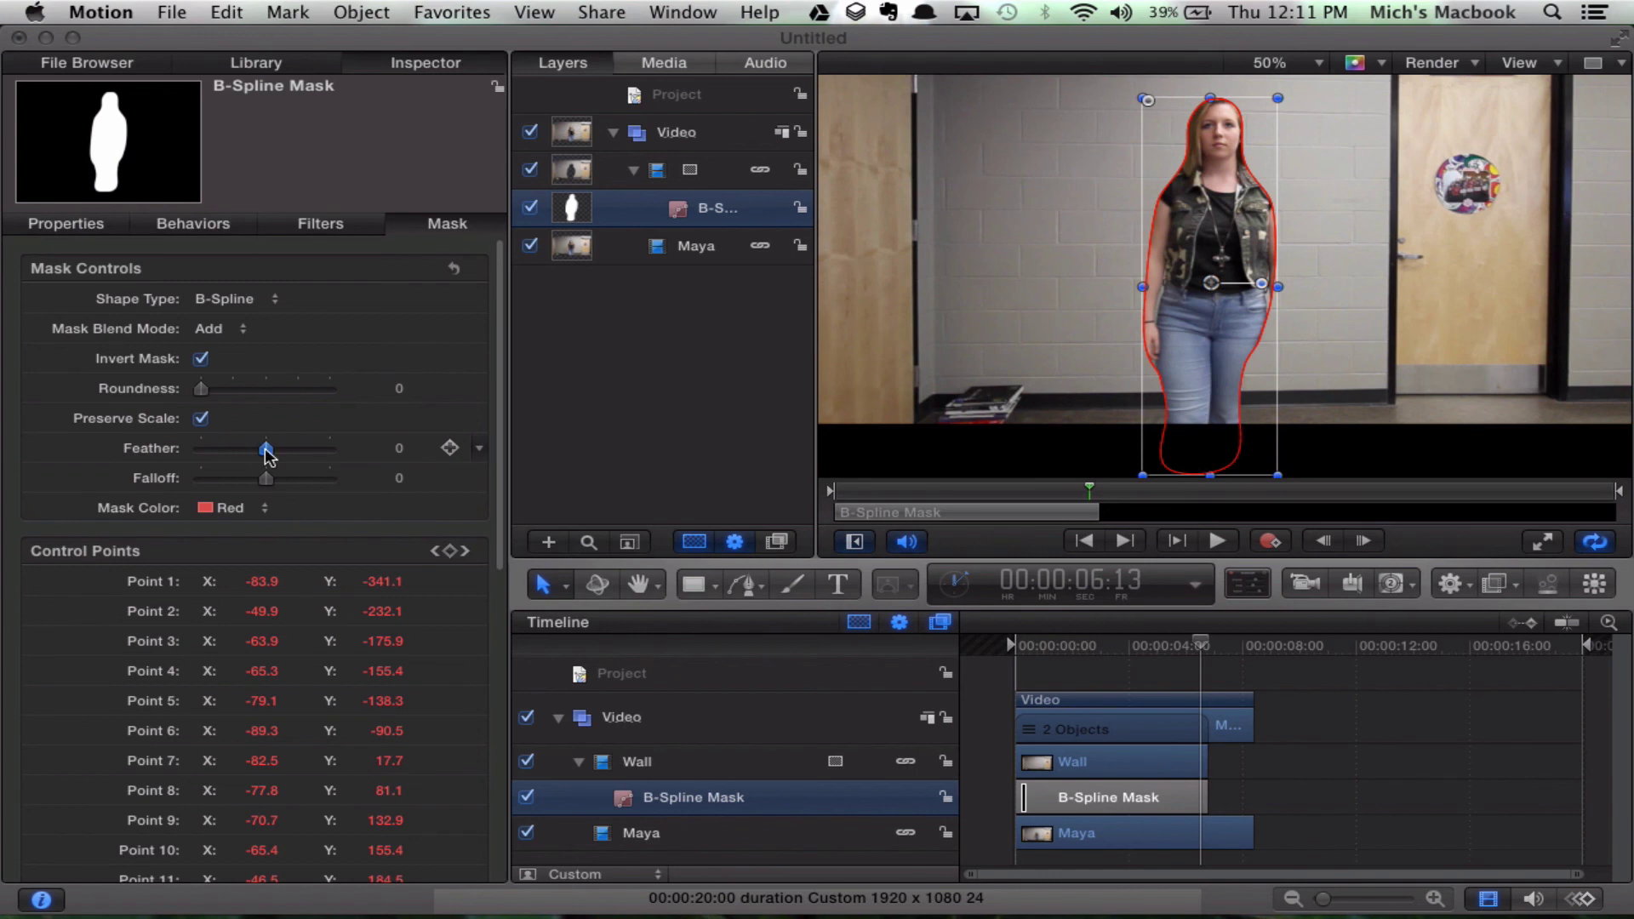
drag(266, 453, 275, 456)
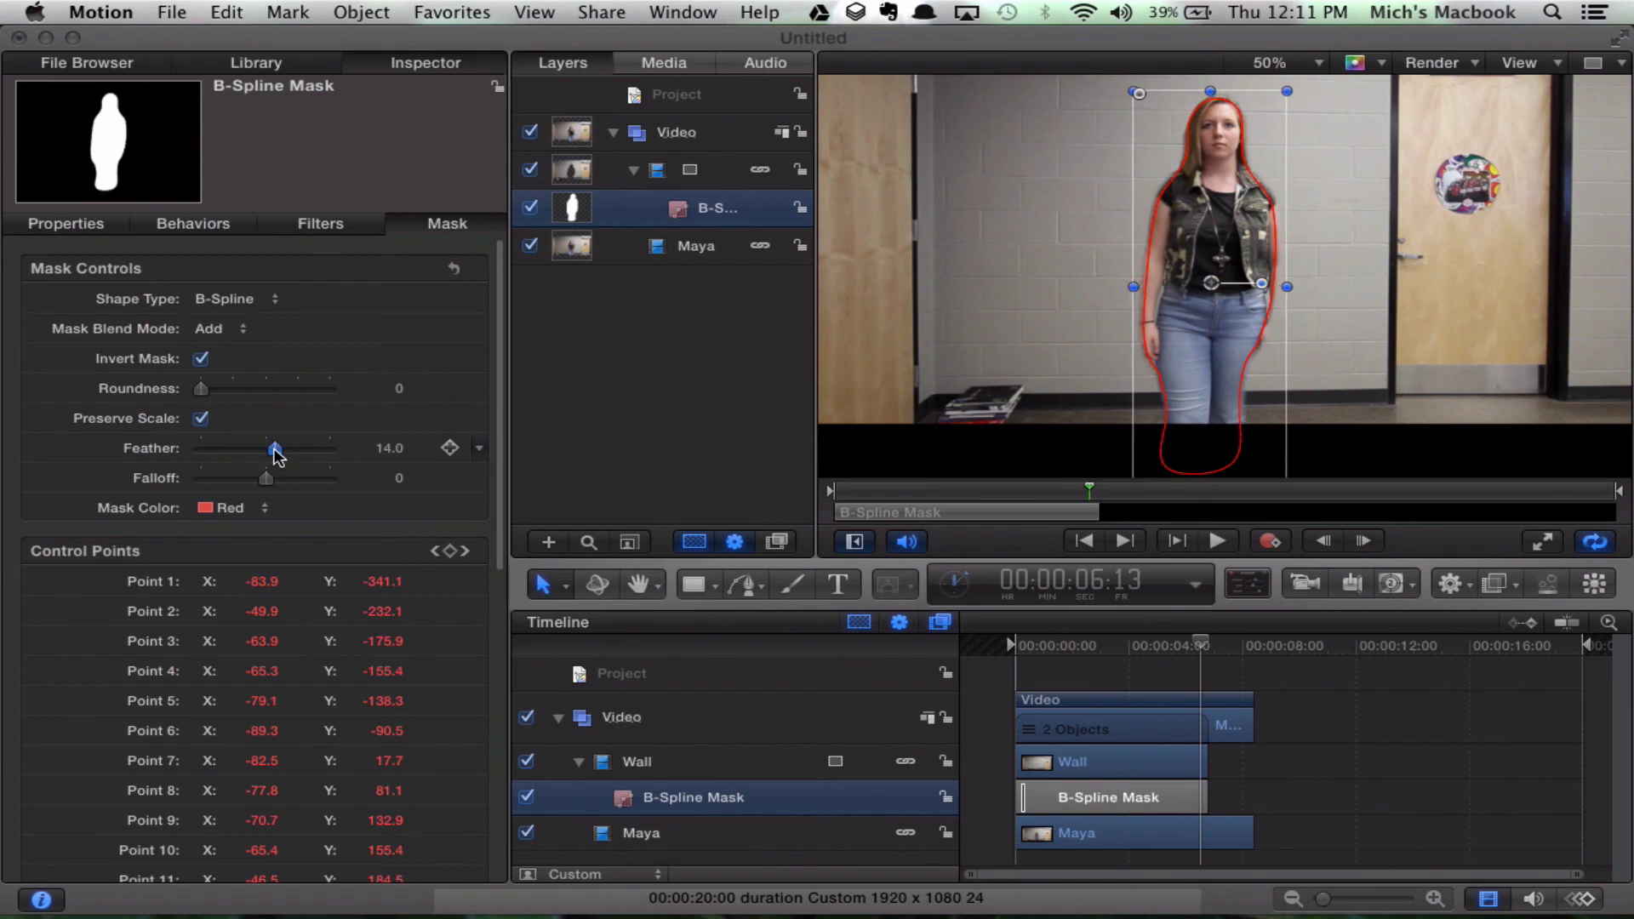
mouse_move(274, 449)
mouse_down()
mouse_move(293, 449)
mouse_move(279, 450)
mouse_up()
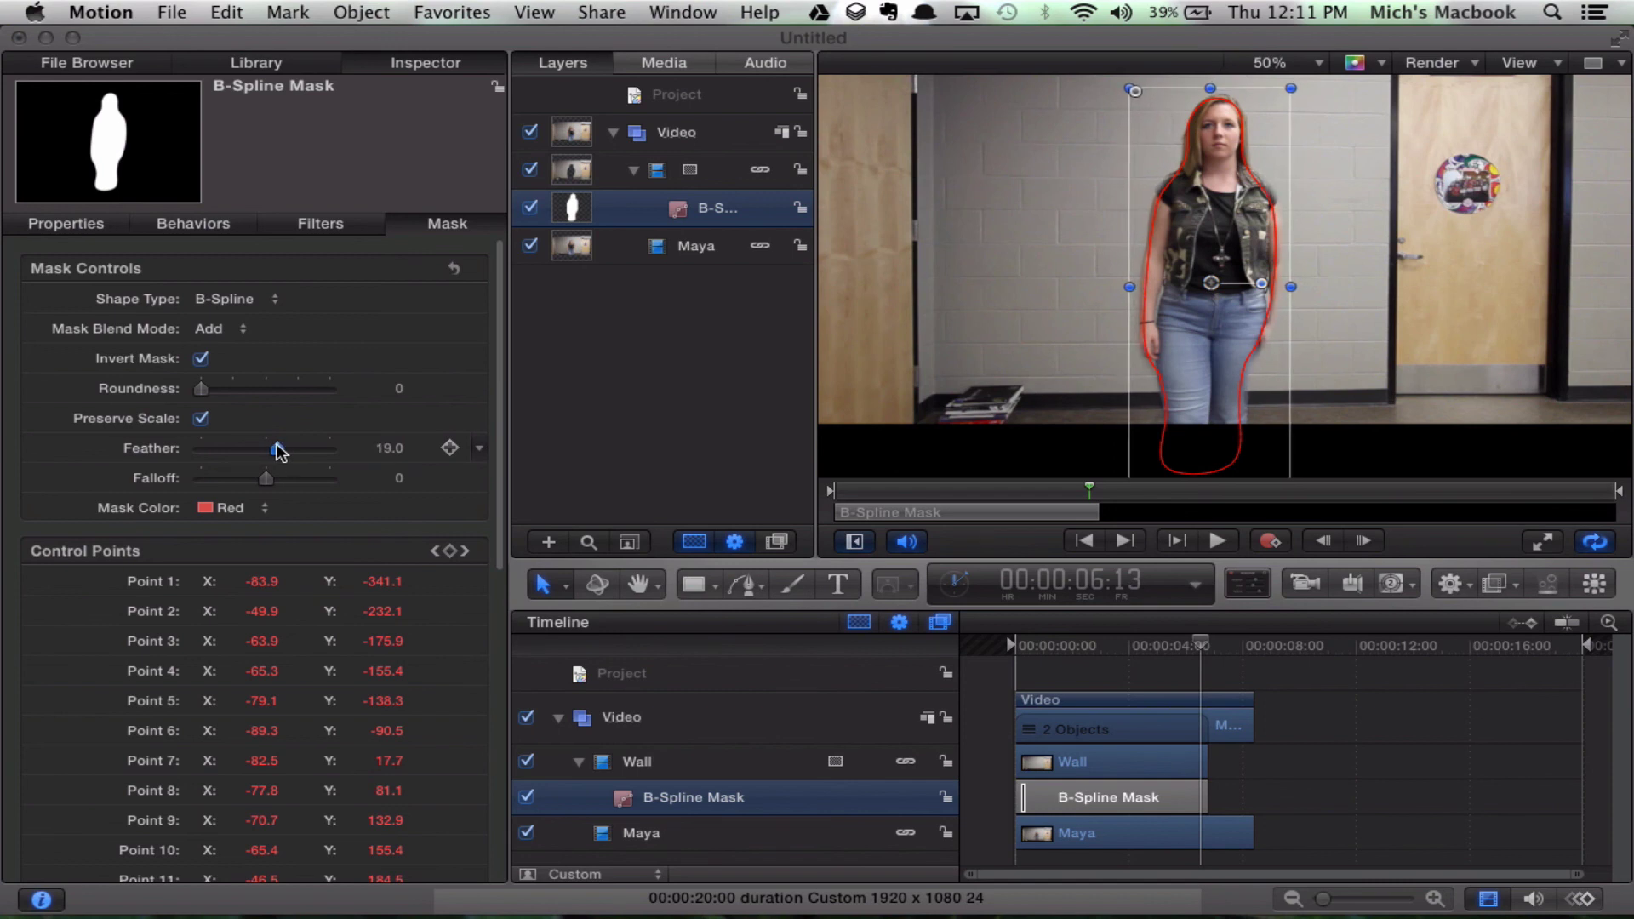
drag(279, 451, 278, 451)
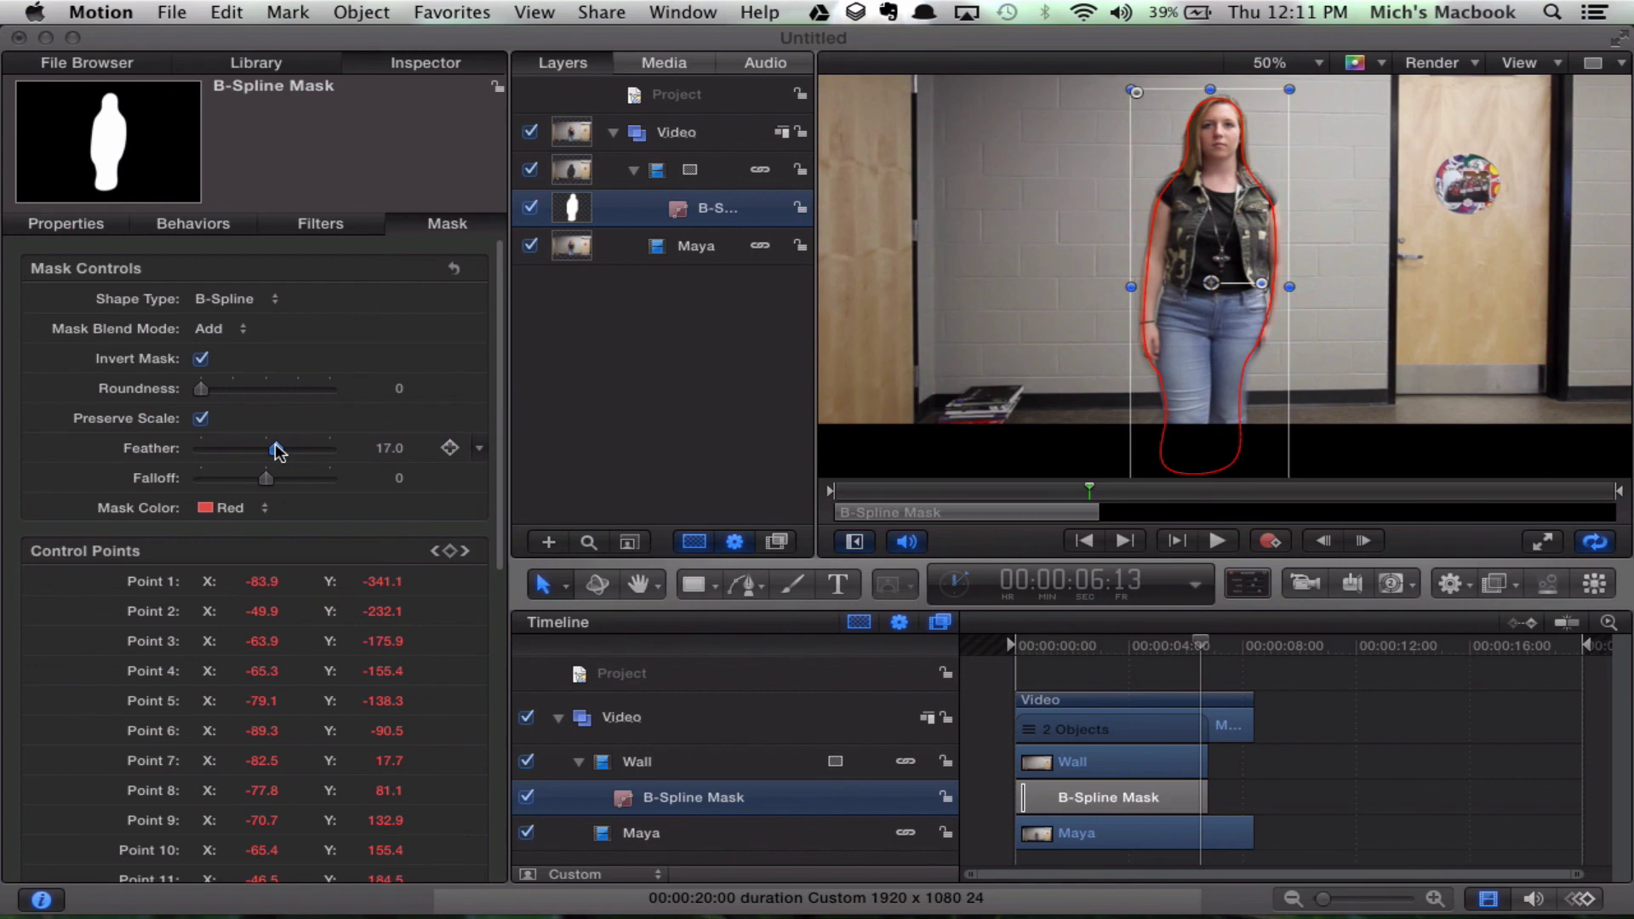
mouse_move(265, 477)
mouse_down()
mouse_move(231, 482)
mouse_move(279, 481)
mouse_move(226, 478)
mouse_move(257, 473)
mouse_up()
- Deselect the mask and play back the effect from about 00:00:03:13 to review the softened mask edges
drag(1201, 645, 1114, 644)
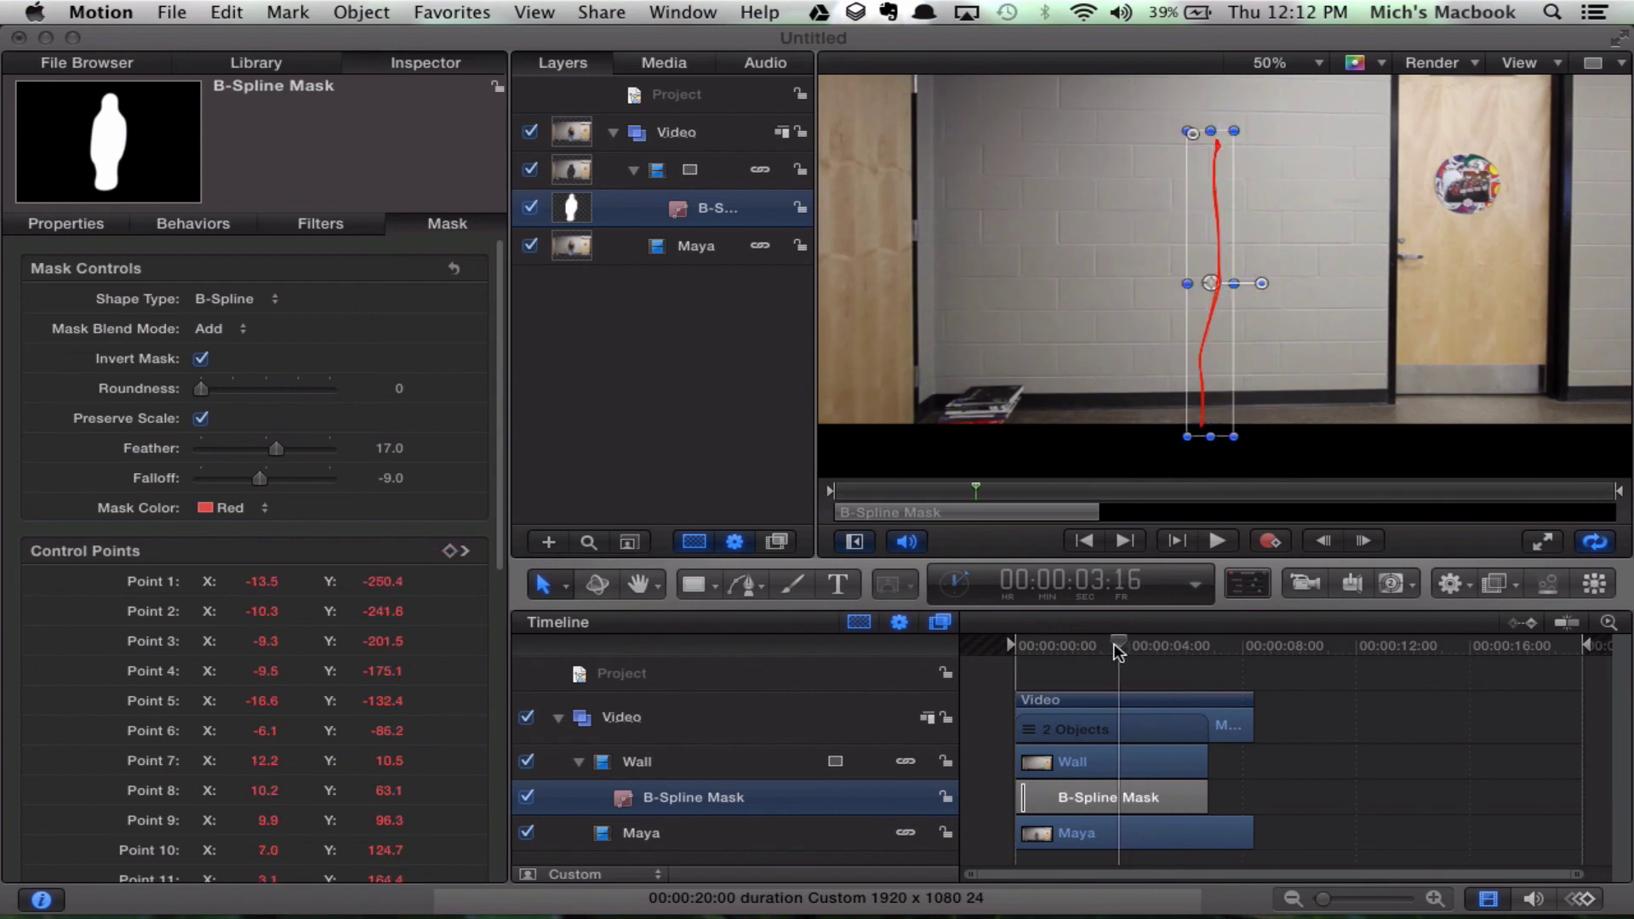
click(599, 476)
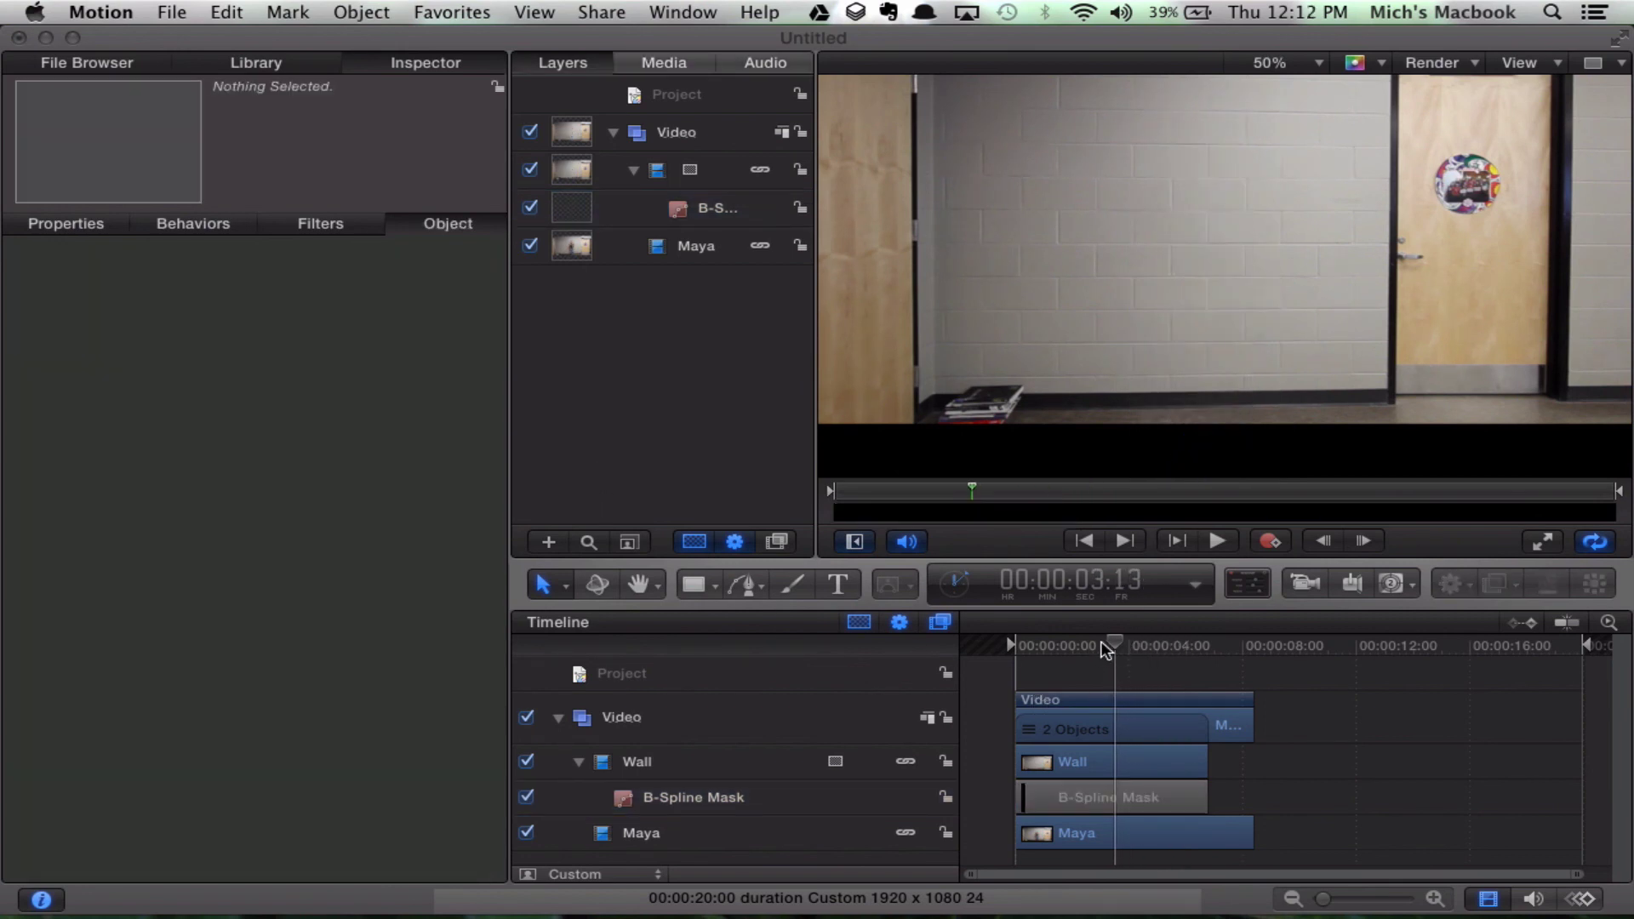
key(space)
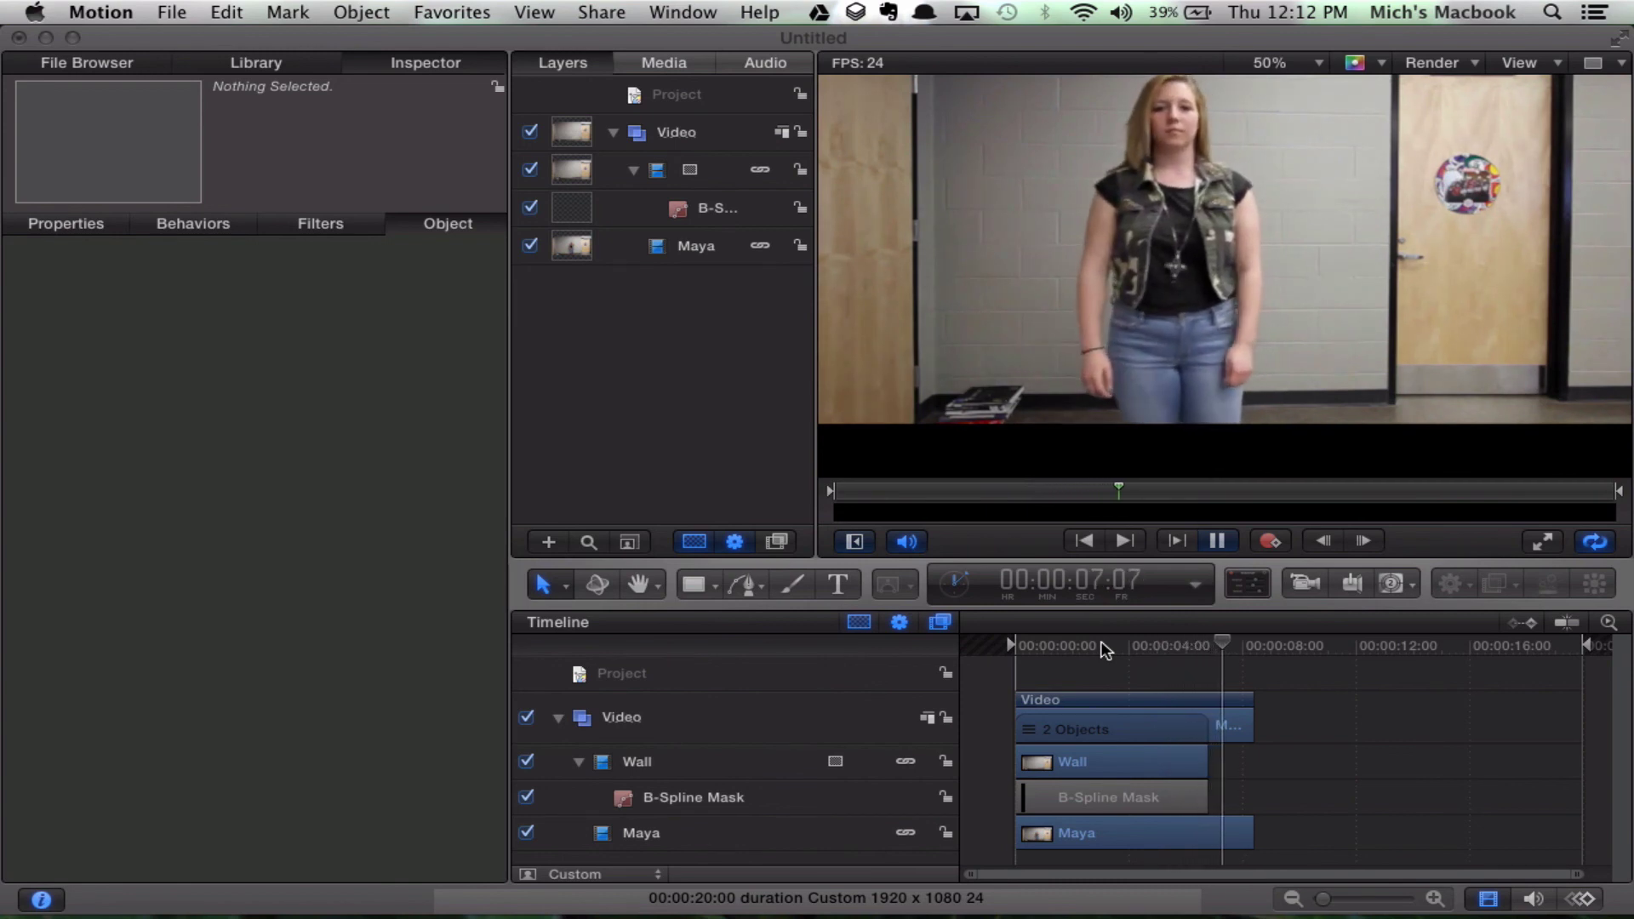
key(space)
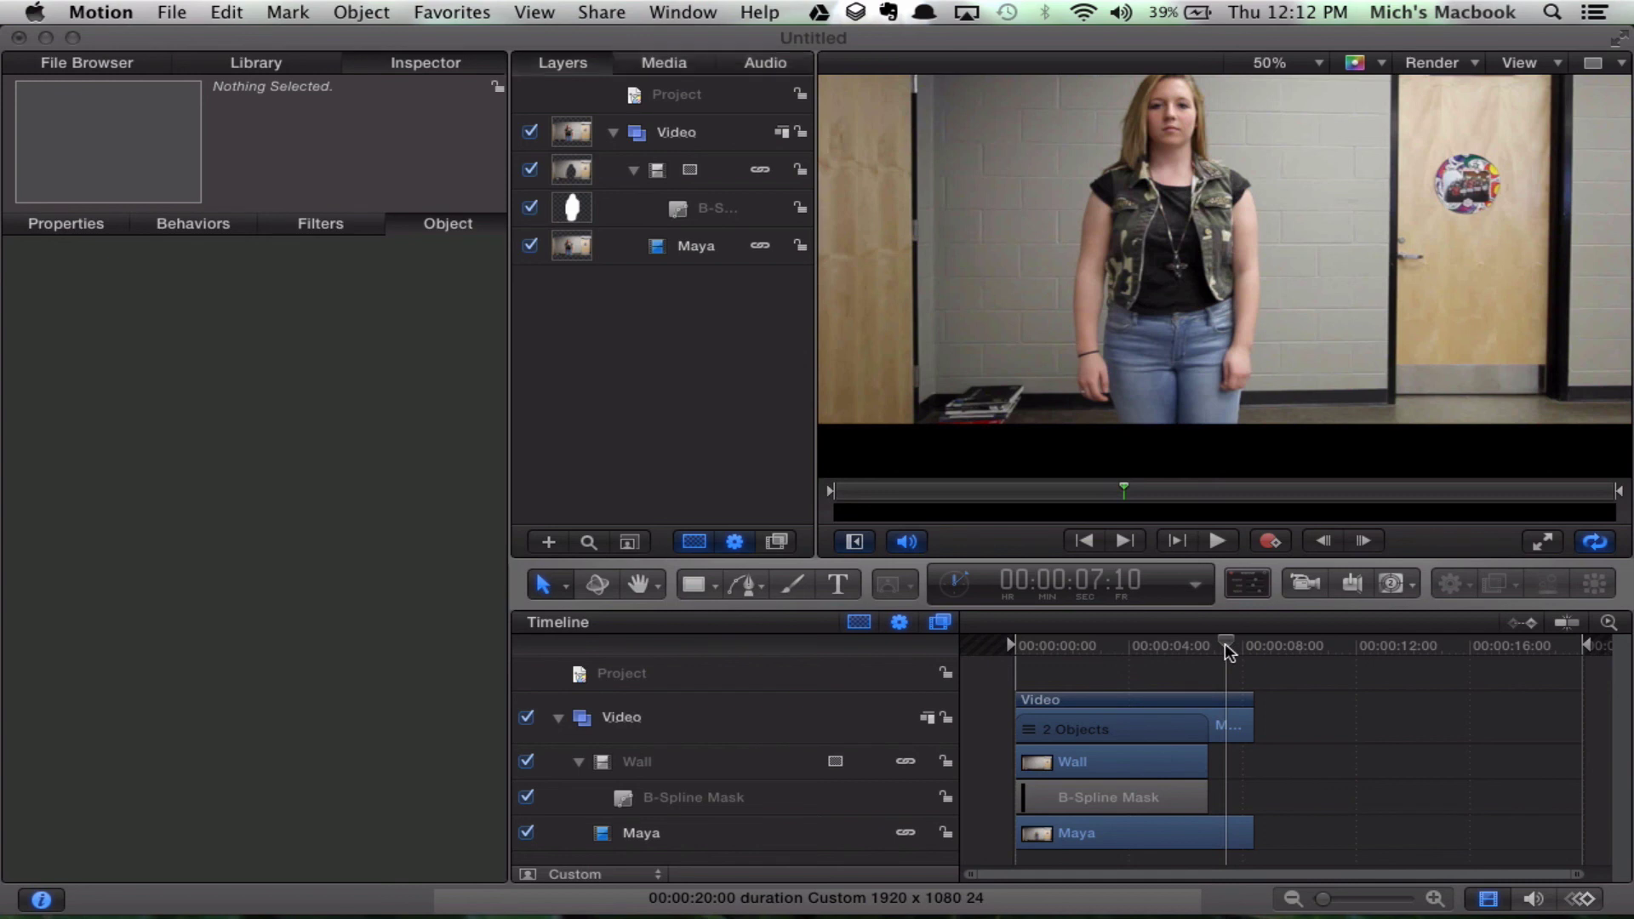
drag(1223, 643, 1212, 654)
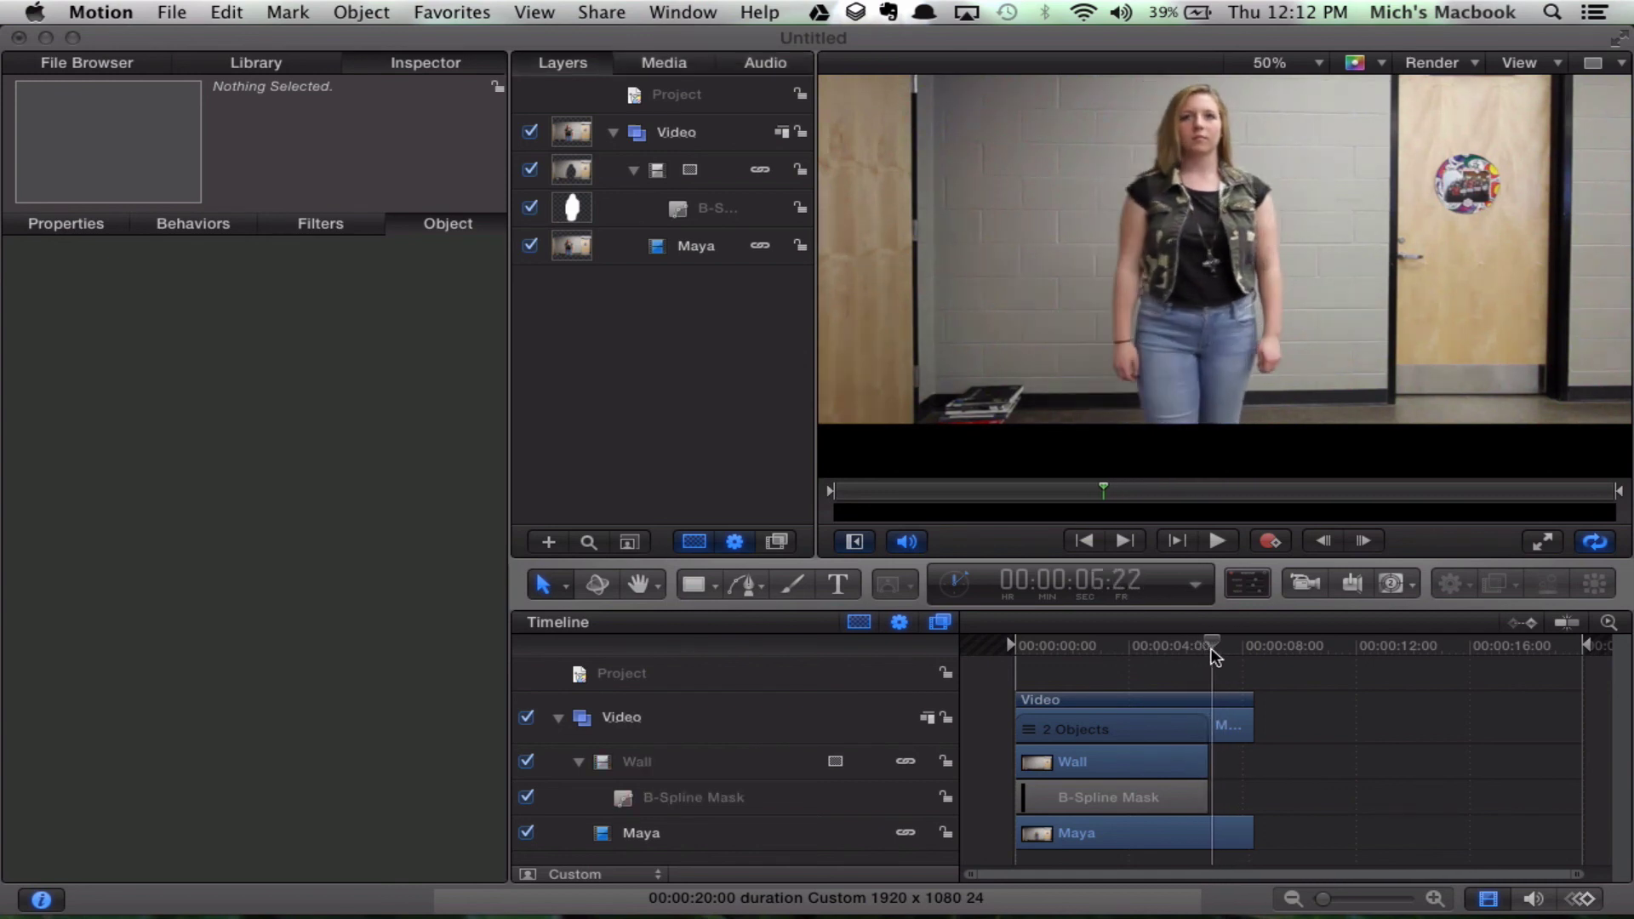
click(601, 12)
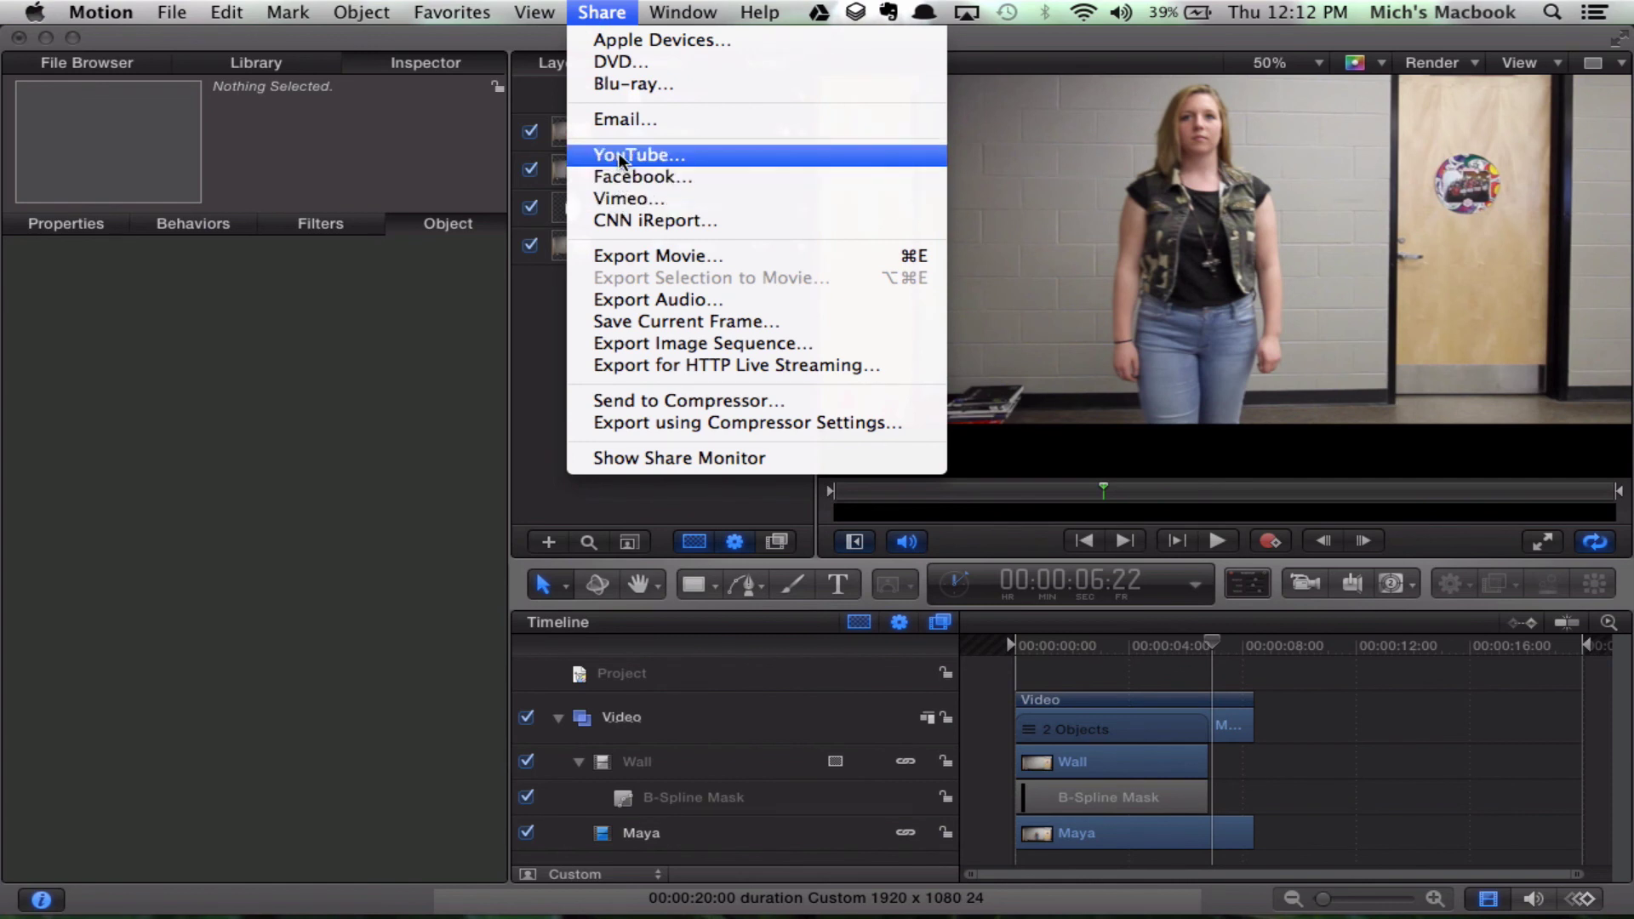
click(604, 13)
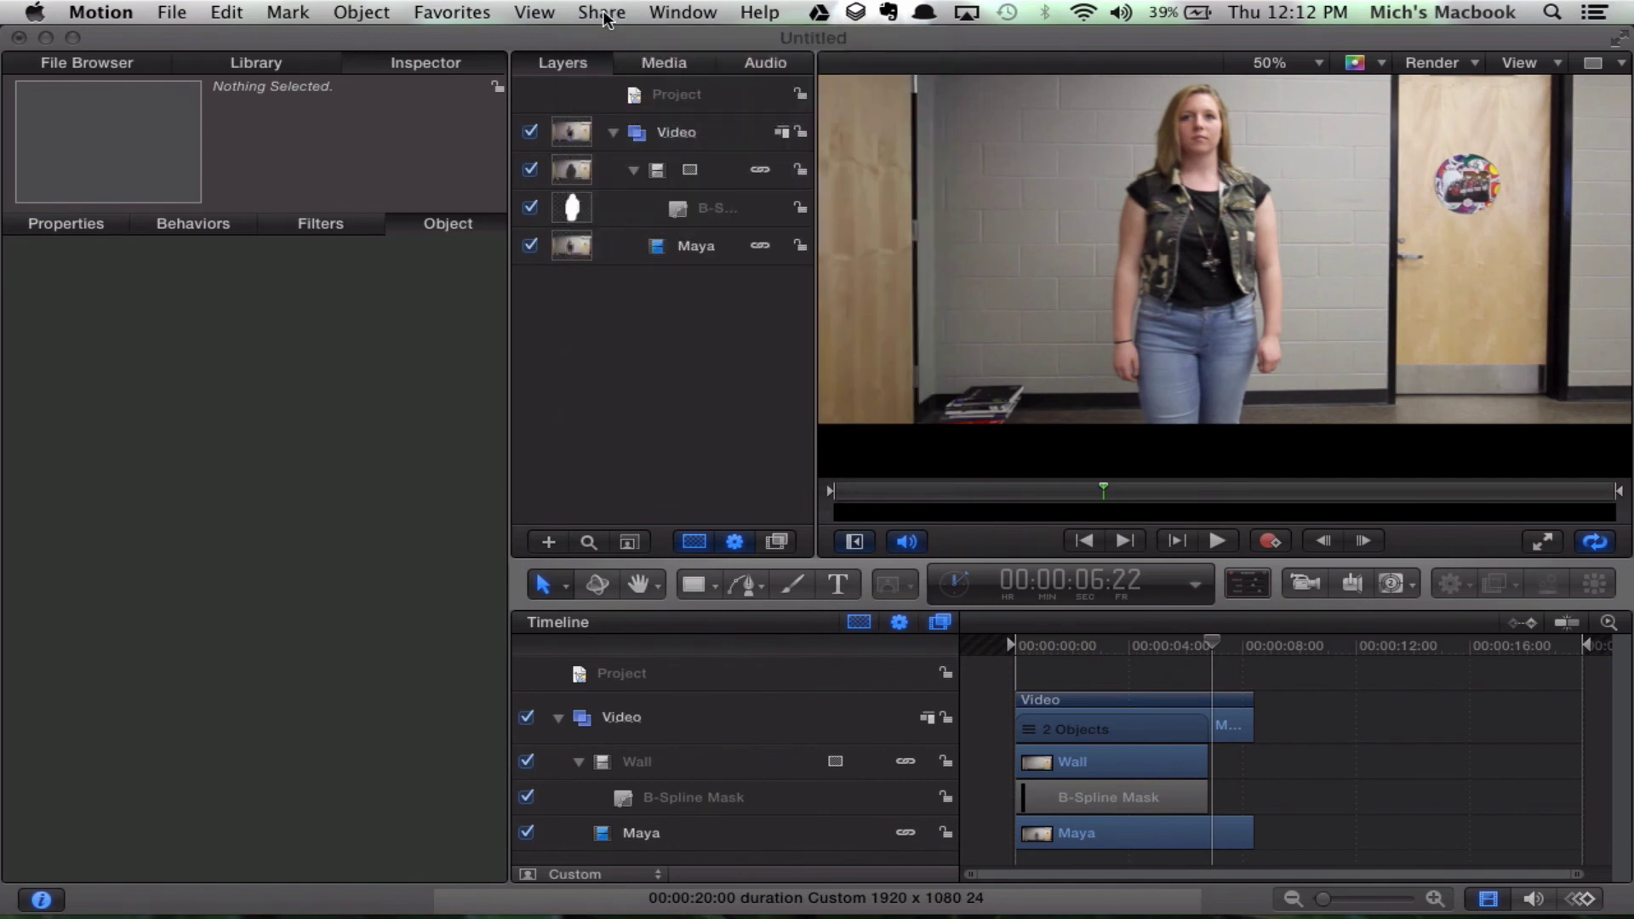